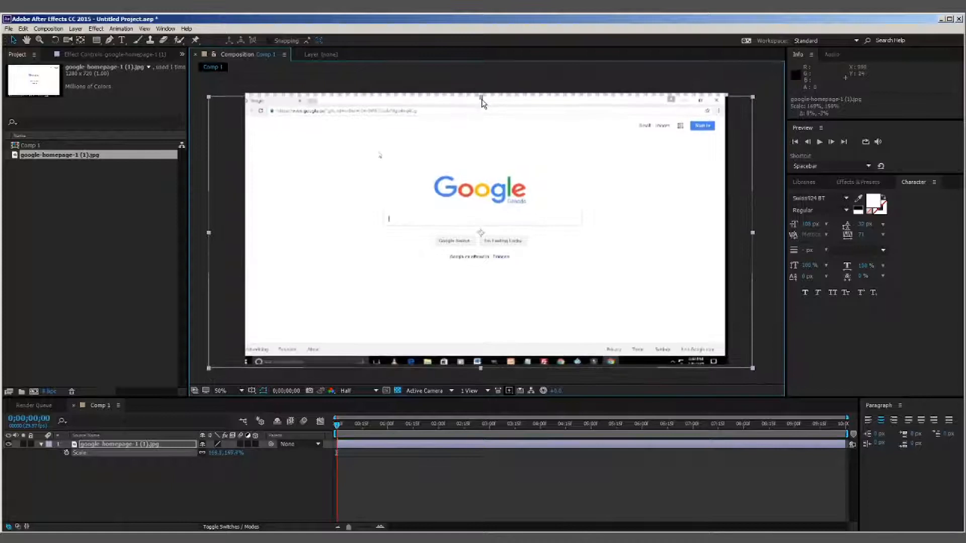
# - Stretch the Google page image vertically to about 157% and set its vertical position to about 563 so it fills the frame
pyautogui.moveTo(481, 373); pyautogui.dragTo(484, 376)
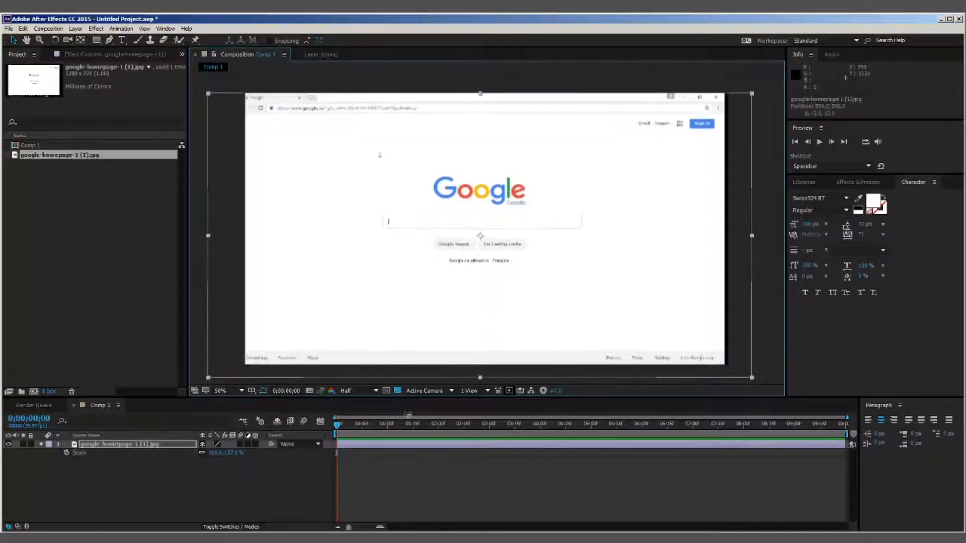
pyautogui.click(149, 475)
pyautogui.click(129, 445)
pyautogui.press('p')
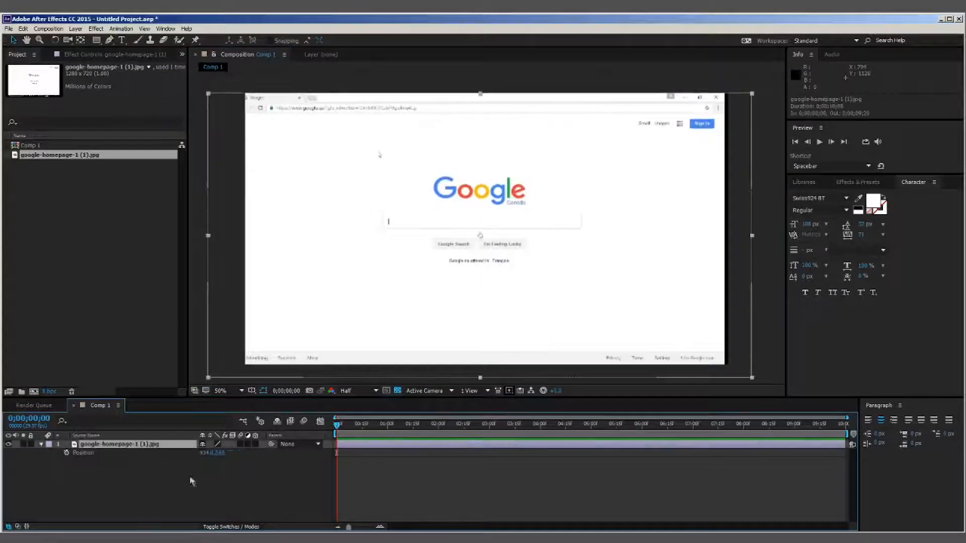
pyautogui.moveTo(222, 454)
pyautogui.mouseDown()
pyautogui.moveTo(224, 463)
pyautogui.moveTo(217, 457)
pyautogui.mouseUp()
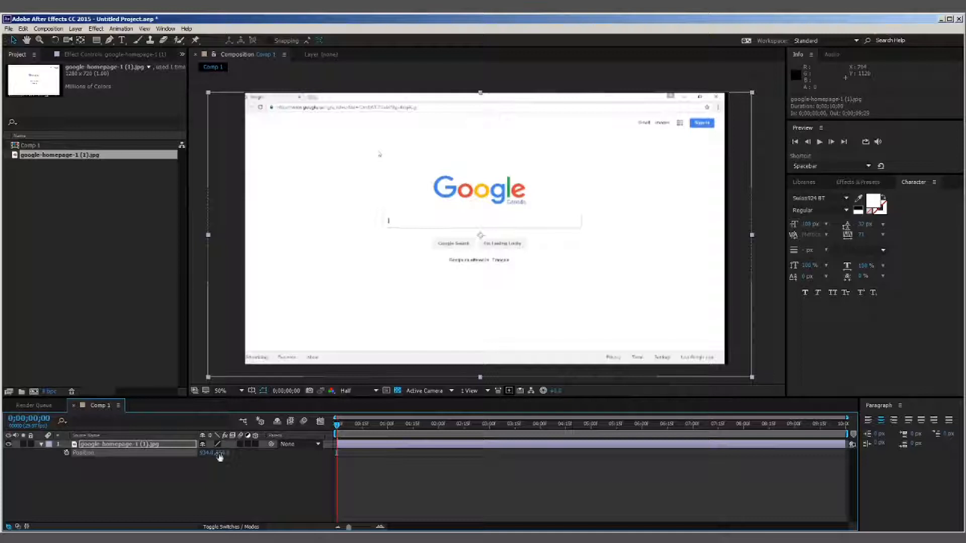
# - Set the composition preview resolution to Full and examine the logo, search box and buttons of the page image up close
pyautogui.press('/')
pyautogui.click(359, 391)
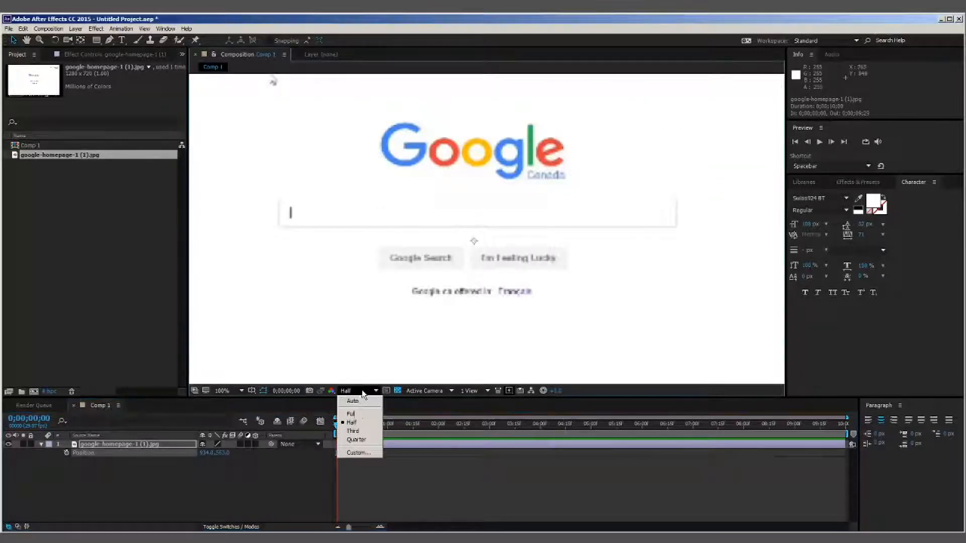
pyautogui.click(361, 414)
pyautogui.moveTo(272, 80); pyautogui.dragTo(312, 181)
pyautogui.scroll(1, 458, 244)
pyautogui.scroll(-2, 458, 245)
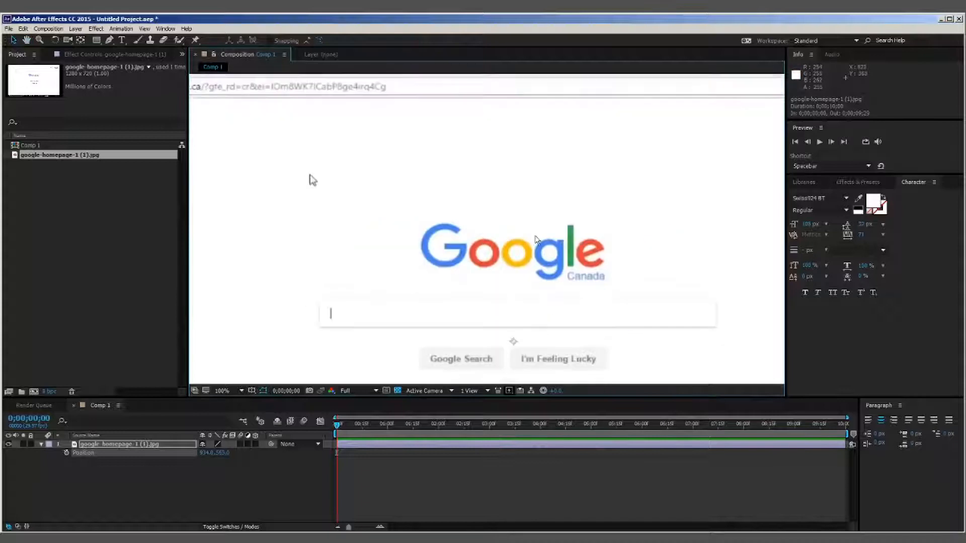
pyautogui.moveTo(554, 304); pyautogui.dragTo(483, 237)
pyautogui.scroll(2, 442, 290)
pyautogui.moveTo(457, 267); pyautogui.dragTo(617, 274)
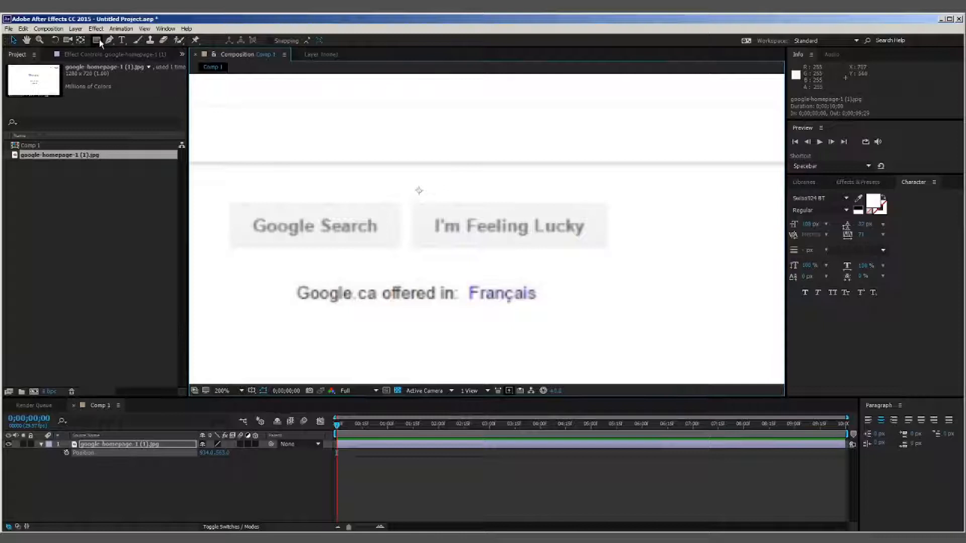
pyautogui.scroll(-2, 502, 284)
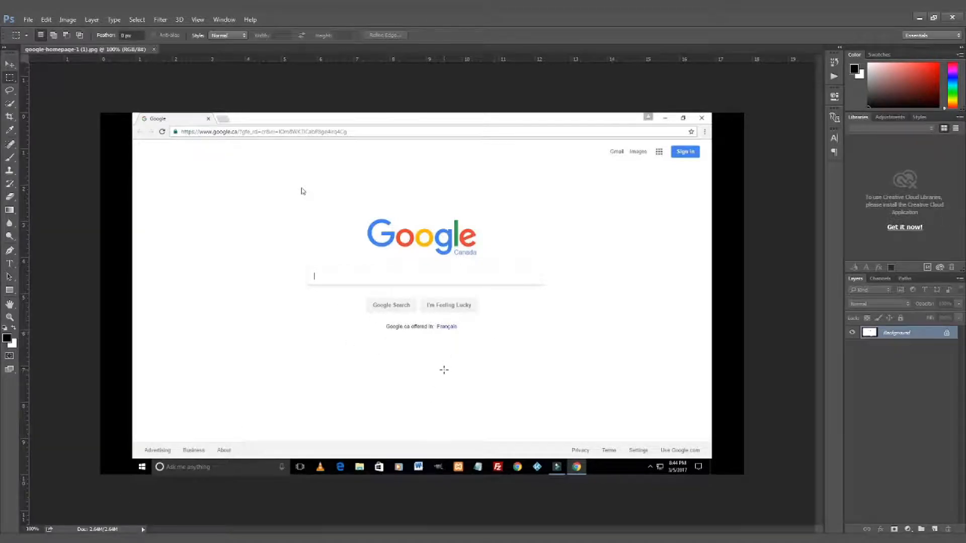
# - In Photoshop, select the "Google.ca offered in: Français" line and cover it with clean white background using the Clone Stamp
pyautogui.moveTo(396, 332)
pyautogui.mouseDown()
pyautogui.moveTo(442, 352)
pyautogui.moveTo(574, 376)
pyautogui.moveTo(591, 367)
pyautogui.mouseUp()
pyautogui.press('s')
pyautogui.keyDown('alt'); pyautogui.click(309, 385); pyautogui.keyUp('alt')
pyautogui.press(']')
pyautogui.press(']')
pyautogui.moveTo(367, 357)
pyautogui.mouseDown()
pyautogui.moveTo(545, 348)
pyautogui.moveTo(588, 360)
pyautogui.mouseUp()
pyautogui.hotkey('ctrl', 'd')
# - Clone out the mouse pointer captured in the blank area above and beside the Google logo
pyautogui.press('space')
pyautogui.moveTo(221, 86); pyautogui.dragTo(324, 300)
pyautogui.moveTo(361, 330); pyautogui.dragTo(358, 310)
pyautogui.press('m')
pyautogui.moveTo(264, 237); pyautogui.dragTo(346, 312)
pyautogui.press('s')
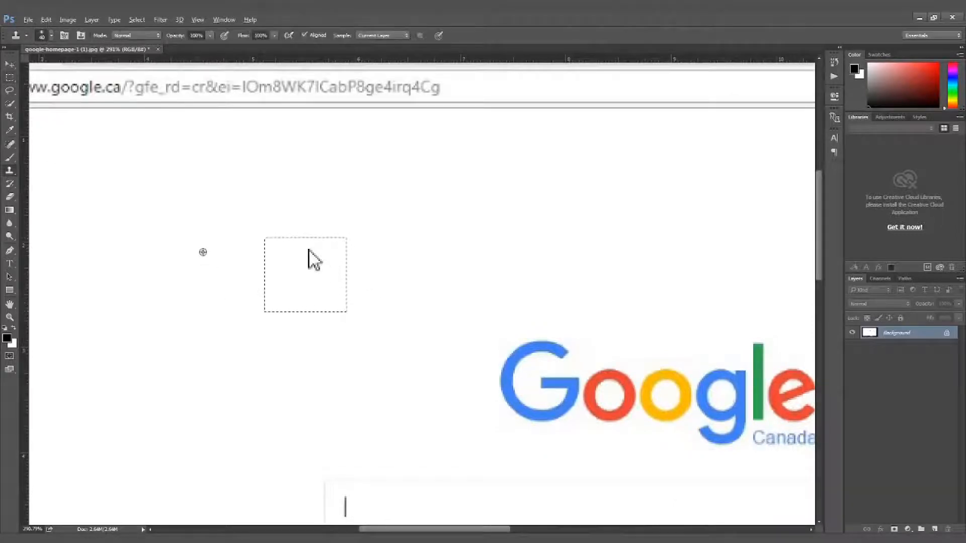
pyautogui.hotkey('ctrl', 'd')
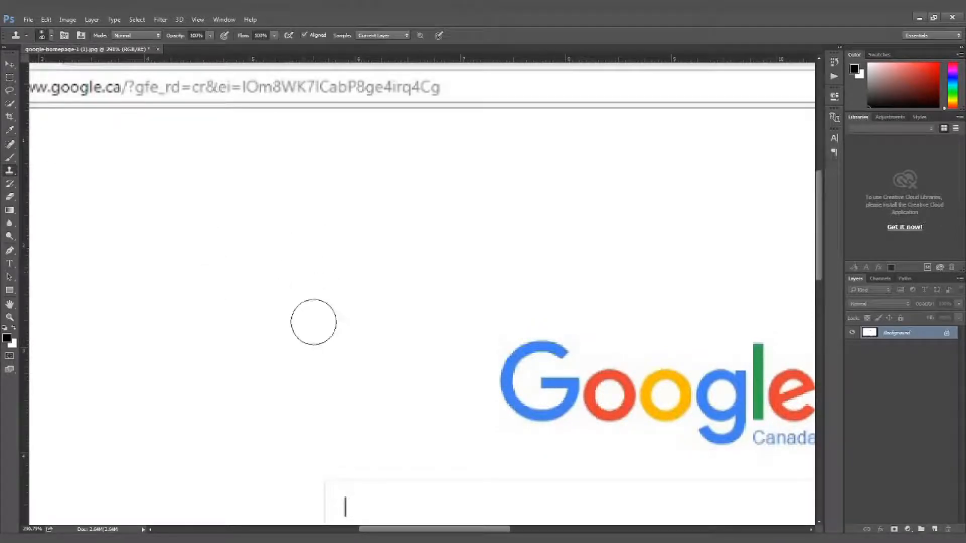
# - Select the text cursor inside the search box and clone it out with white background
pyautogui.press('space')
pyautogui.moveTo(253, 368); pyautogui.dragTo(304, 205)
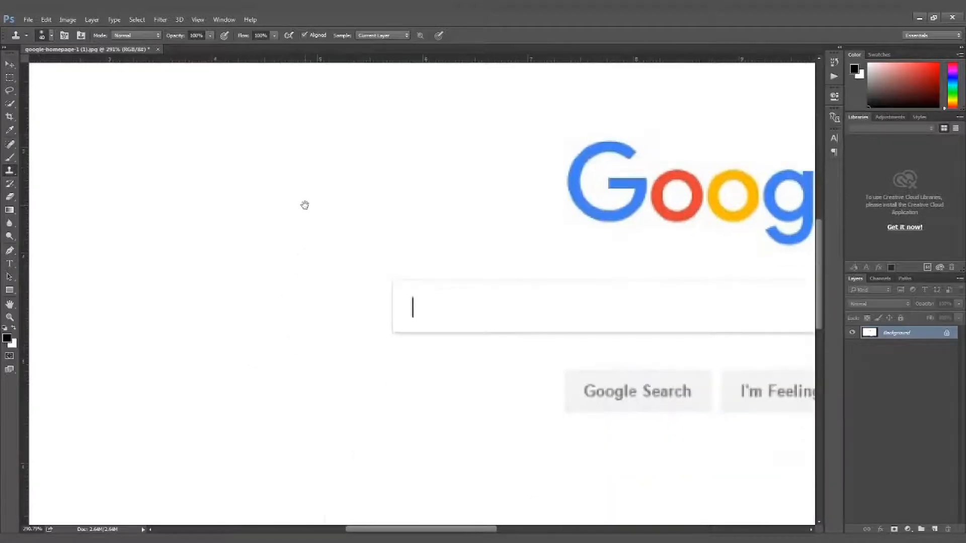
pyautogui.press('m')
pyautogui.moveTo(421, 322); pyautogui.dragTo(421, 322)
pyautogui.press('s')
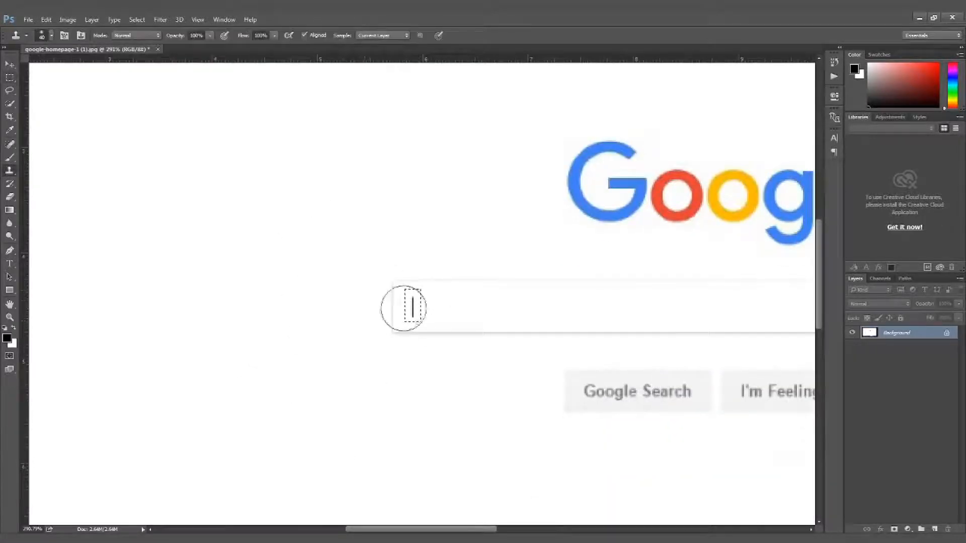
pyautogui.keyDown('alt'); pyautogui.click(289, 265); pyautogui.keyUp('alt')
pyautogui.moveTo(405, 290)
pyautogui.mouseDown()
pyautogui.moveTo(421, 300)
pyautogui.moveTo(409, 297)
pyautogui.mouseUp()
pyautogui.hotkey('ctrl', 'd')
# - Select the padlock and web address inside the browser's address bar and clone them out with white
pyautogui.press('space')
pyautogui.moveTo(322, 169); pyautogui.dragTo(479, 403)
pyautogui.moveTo(263, 209); pyautogui.dragTo(311, 285)
pyautogui.press('m')
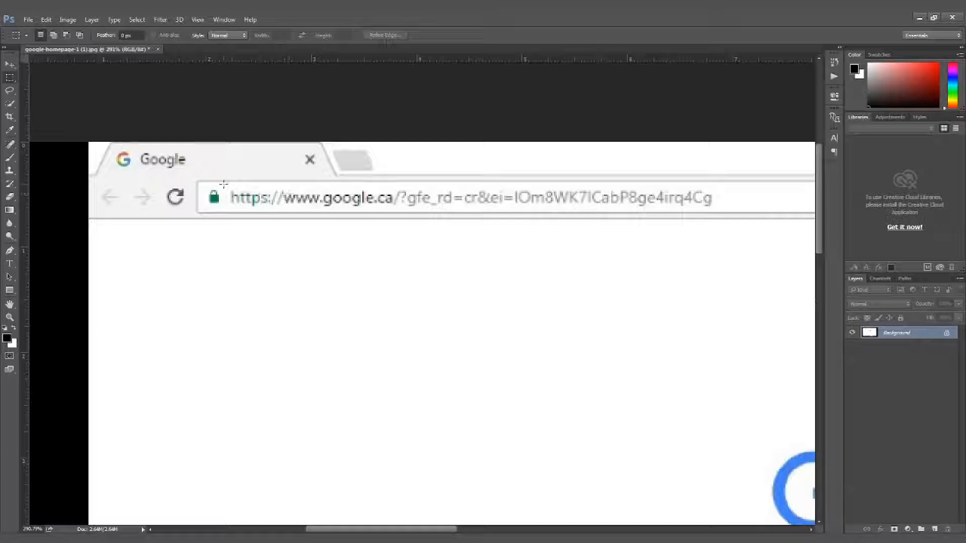
pyautogui.moveTo(260, 206); pyautogui.dragTo(730, 207)
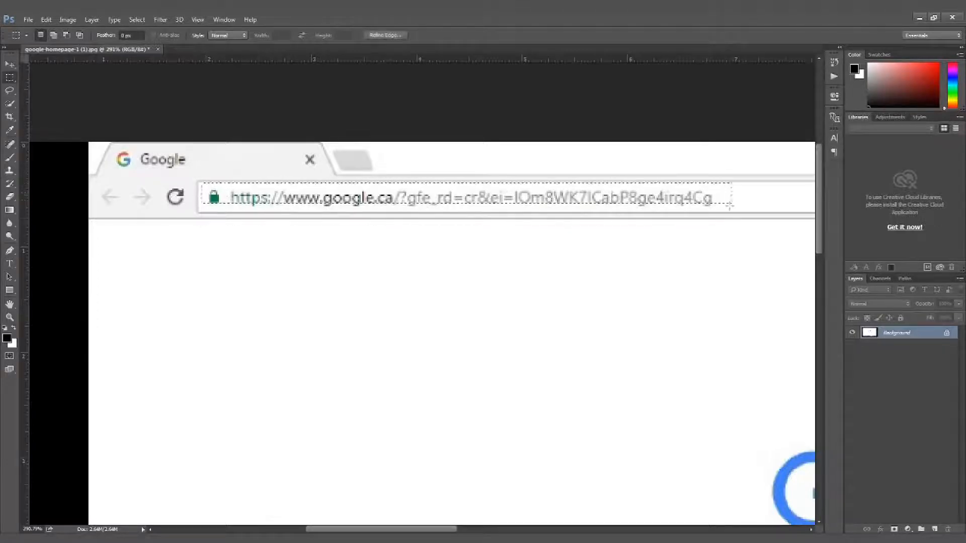
pyautogui.moveTo(200, 185); pyautogui.dragTo(725, 211)
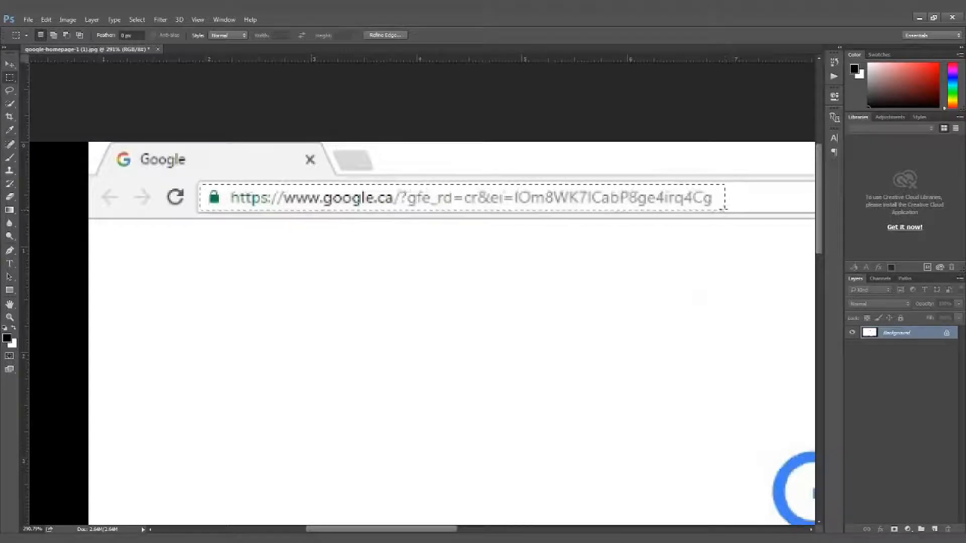
pyautogui.press('s')
pyautogui.keyDown('alt'); pyautogui.click(307, 263); pyautogui.keyUp('alt')
pyautogui.moveTo(212, 198)
pyautogui.mouseDown()
pyautogui.moveTo(381, 193)
pyautogui.moveTo(450, 203)
pyautogui.moveTo(661, 187)
pyautogui.moveTo(718, 198)
pyautogui.moveTo(393, 213)
pyautogui.moveTo(239, 201)
pyautogui.moveTo(209, 215)
pyautogui.moveTo(272, 275)
pyautogui.mouseUp()
pyautogui.hotkey('ctrl', 'd')
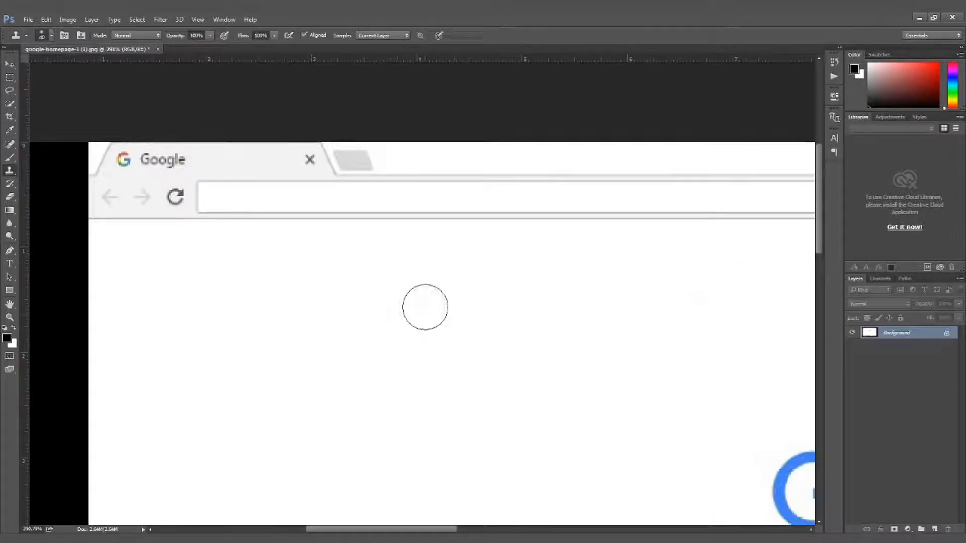
# - Clone out the "Canada" label beneath the Google logo and save the image
pyautogui.scroll(-4, 548, 306)
pyautogui.moveTo(581, 331); pyautogui.dragTo(381, 194)
pyautogui.scroll(-2, 485, 255)
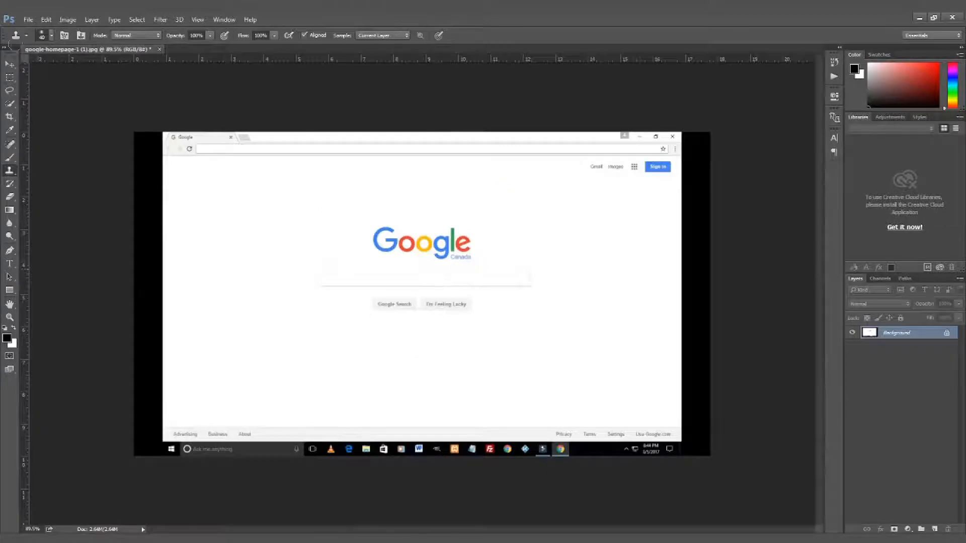
pyautogui.moveTo(463, 255); pyautogui.dragTo(539, 352)
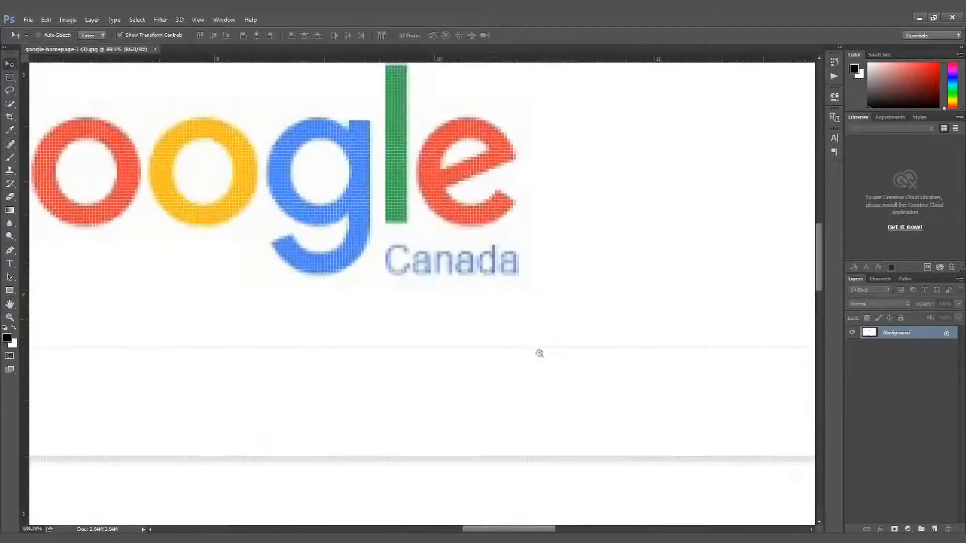
pyautogui.press('m')
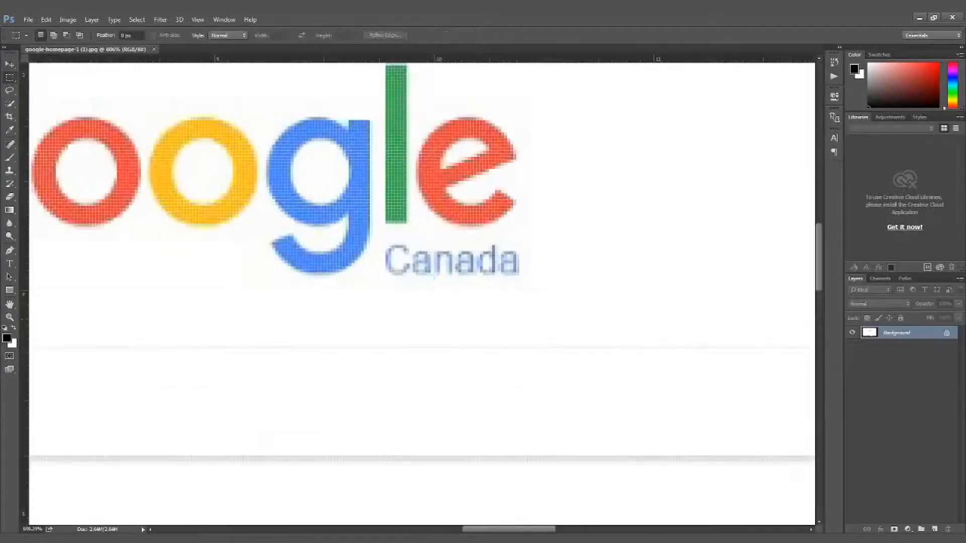
pyautogui.moveTo(374, 241)
pyautogui.mouseDown()
pyautogui.moveTo(436, 275)
pyautogui.moveTo(526, 301)
pyautogui.moveTo(543, 297)
pyautogui.moveTo(533, 275)
pyautogui.moveTo(372, 264)
pyautogui.moveTo(592, 271)
pyautogui.moveTo(503, 274)
pyautogui.mouseUp()
pyautogui.press('s')
pyautogui.keyDown('alt'); pyautogui.click(680, 197); pyautogui.keyUp('alt')
pyautogui.hotkey('ctrl', 'd')
pyautogui.hotkey('ctrl', 's')
# - Review the cleaned page image, then minimise Photoshop and return to the After Effects composition
pyautogui.moveTo(610, 282); pyautogui.dragTo(500, 300)
pyautogui.click(9, 63)
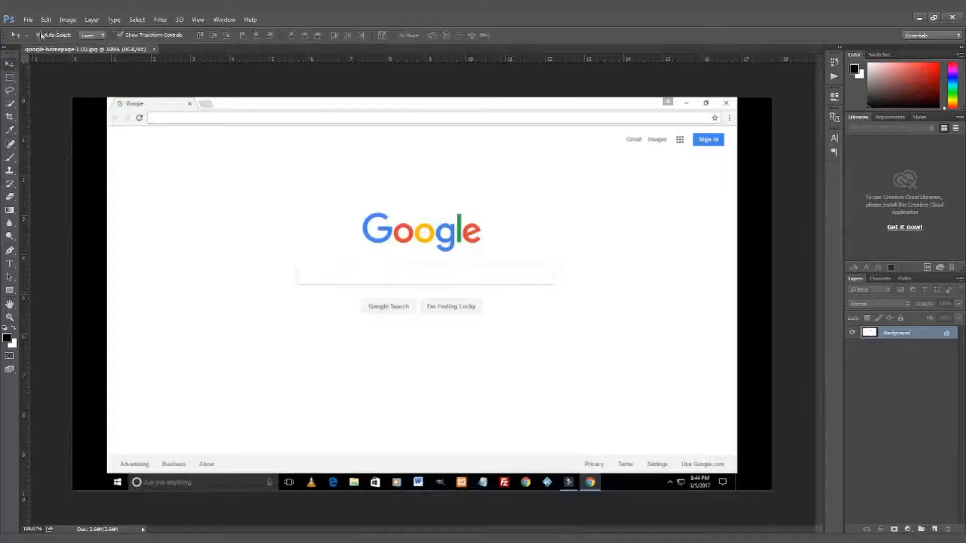
pyautogui.click(28, 19)
pyautogui.click(620, 17)
pyautogui.click(919, 19)
pyautogui.scroll(2, 551, 256)
pyautogui.scroll(-2, 736, 265)
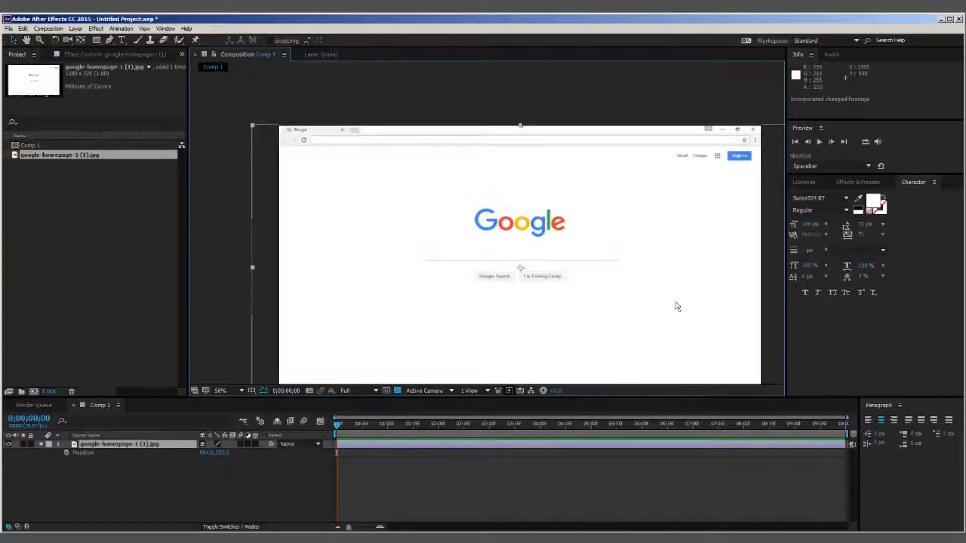
# - Add a text layer reading "teks disini" at the start of the search box
pyautogui.scroll(2, 492, 277)
pyautogui.click(122, 40)
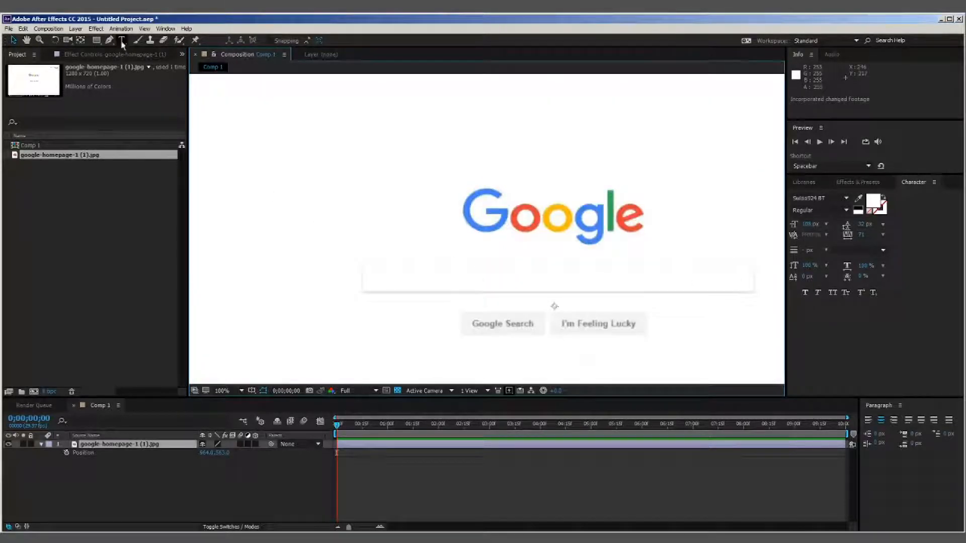
pyautogui.click(382, 280)
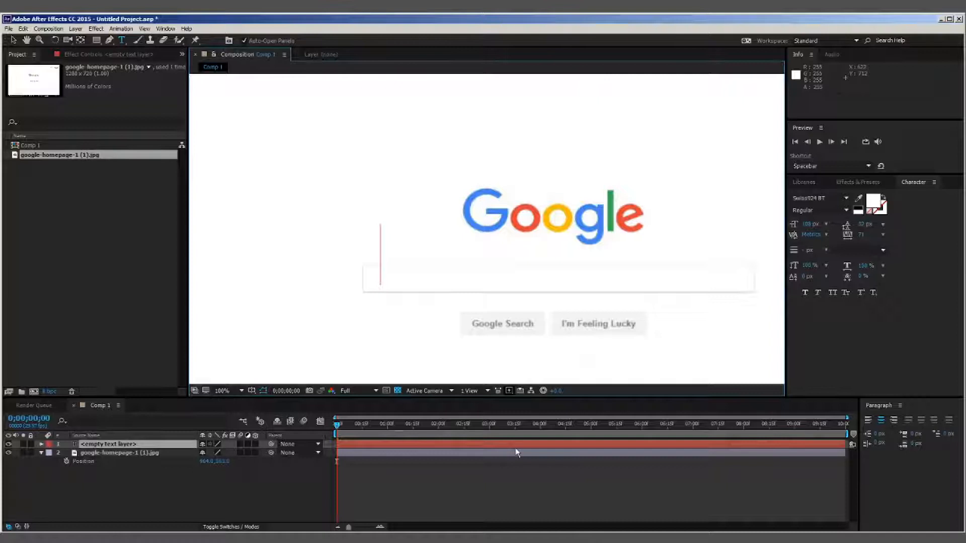
pyautogui.write('teks disin')
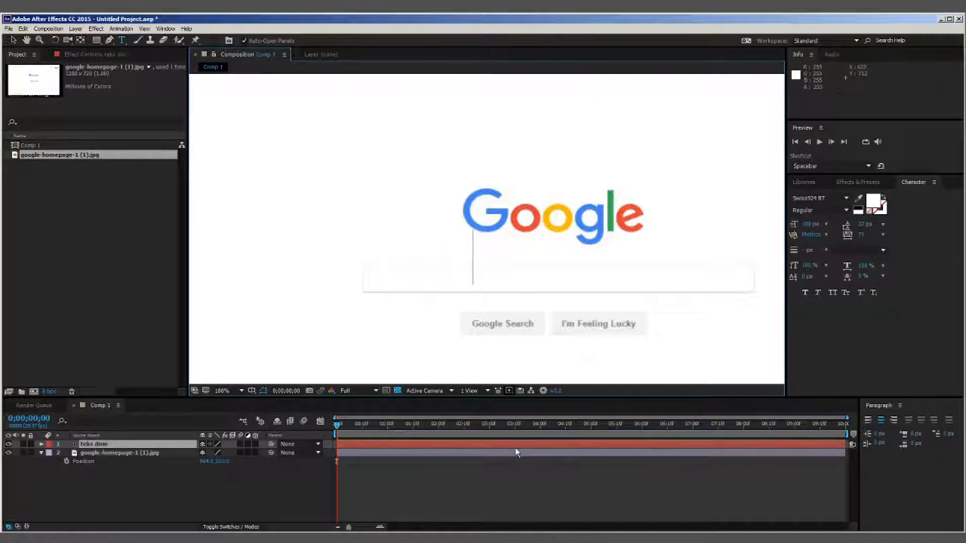
pyautogui.write('i')
# - Set the fill colour of all the "teks disini" text to black (000000)
pyautogui.hotkey('ctrl', 'a')
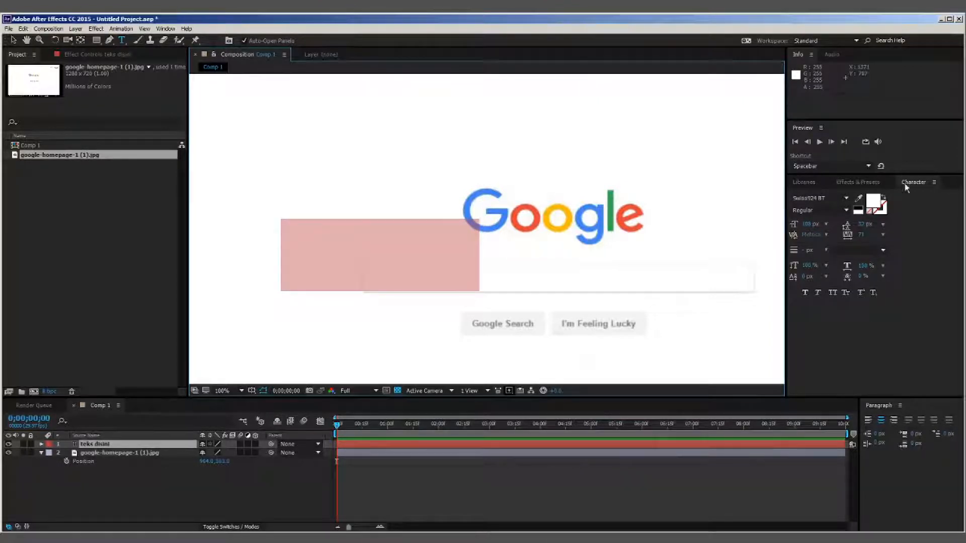
pyautogui.click(878, 205)
pyautogui.click(386, 339)
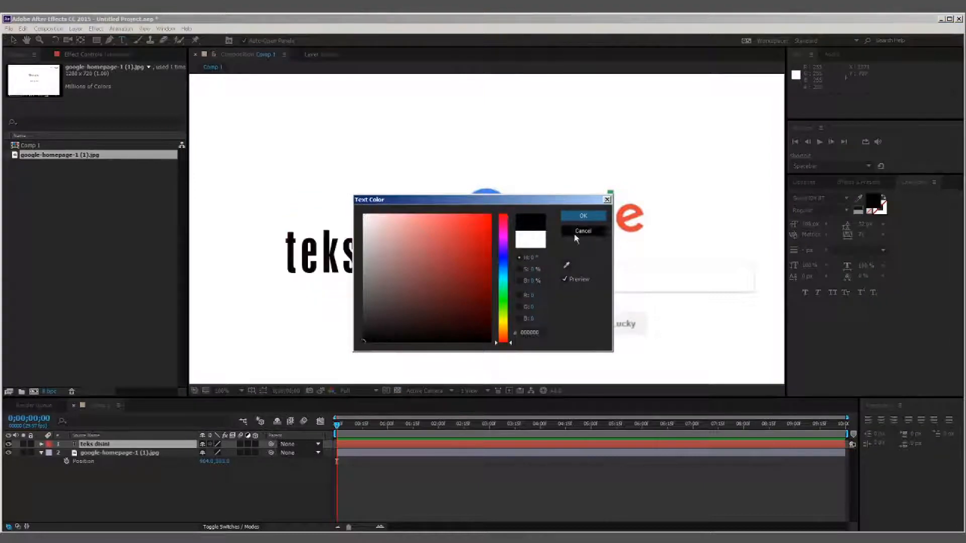
pyautogui.click(582, 217)
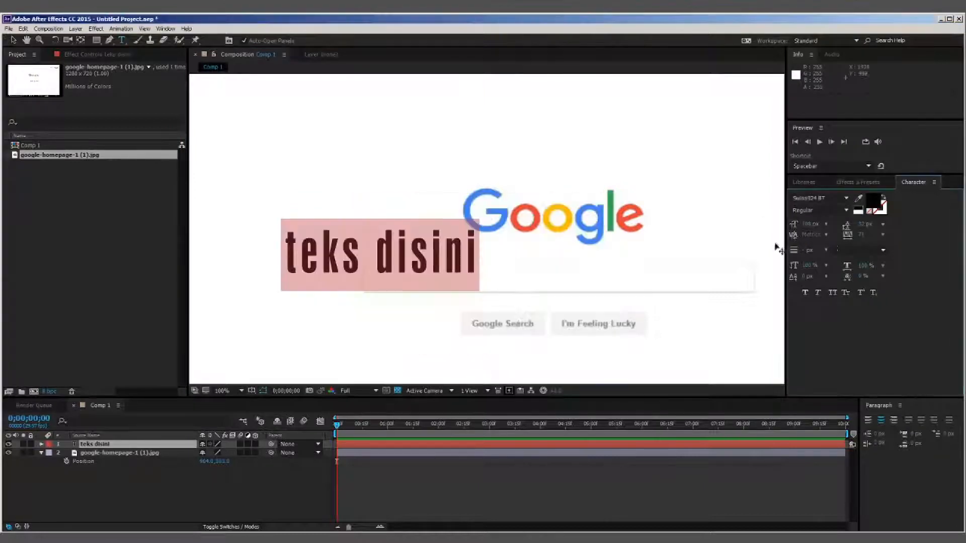
# - Change the font of the "teks disini" text to Swis721 Cn BT
pyautogui.click(847, 199)
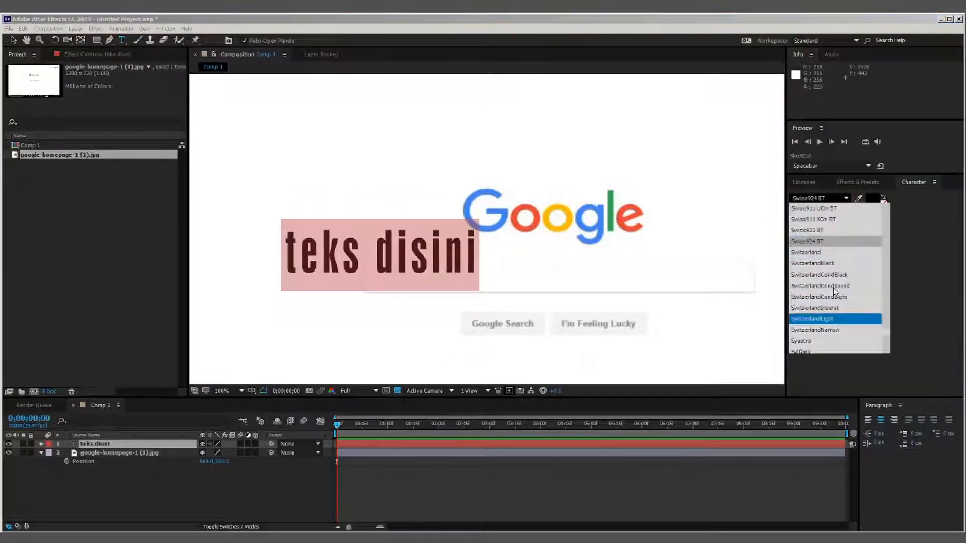
pyautogui.click(849, 231)
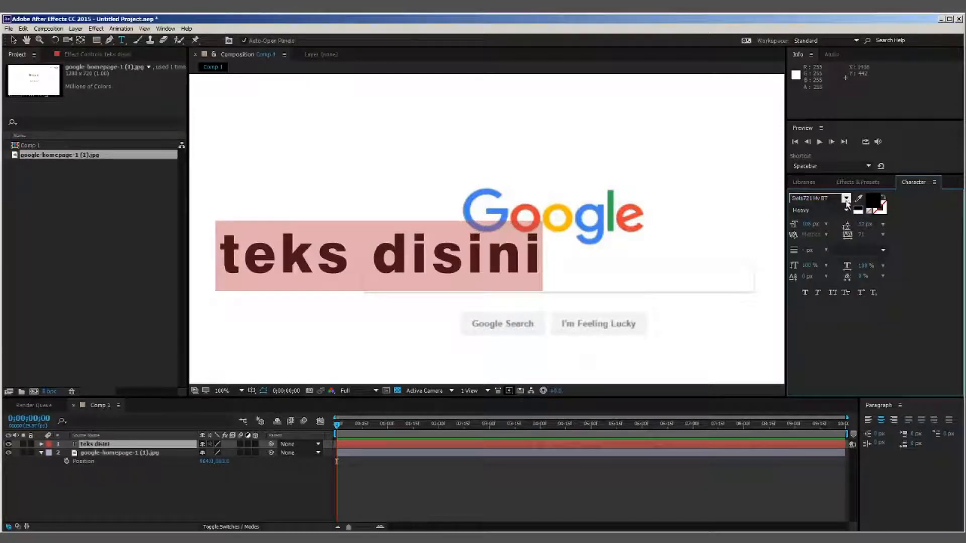
pyautogui.click(846, 199)
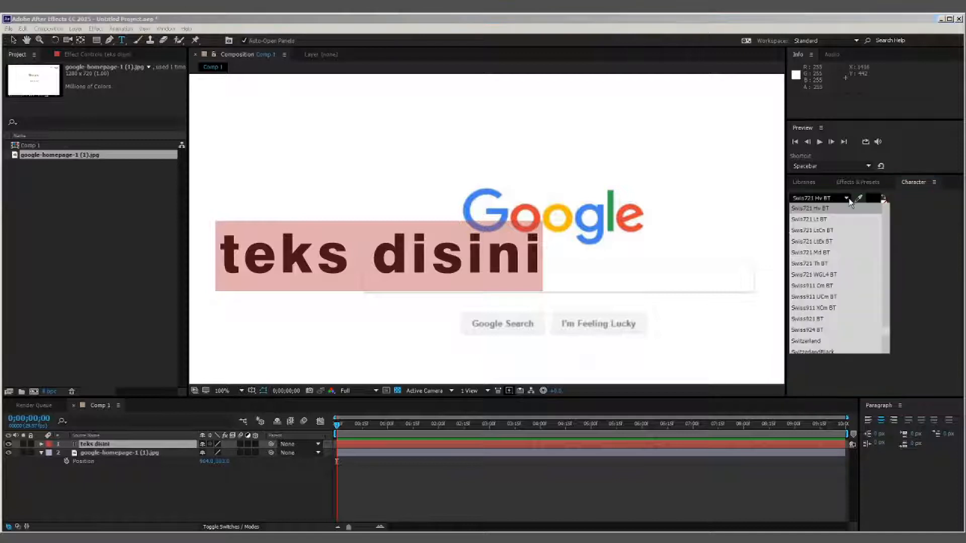
pyautogui.click(839, 220)
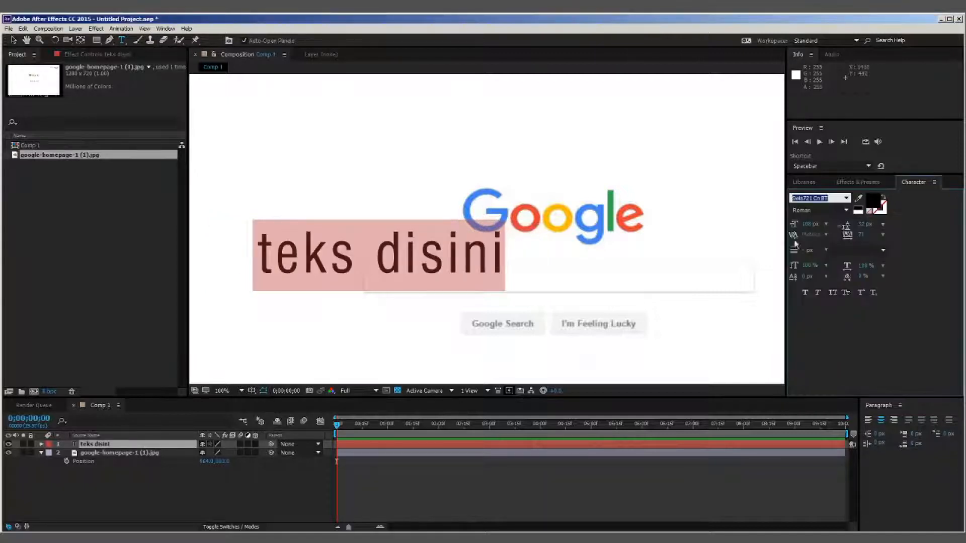
# - Set the text's leading to Auto and its tracking to 0
pyautogui.click(883, 224)
pyautogui.click(878, 228)
pyautogui.click(884, 235)
pyautogui.click(878, 300)
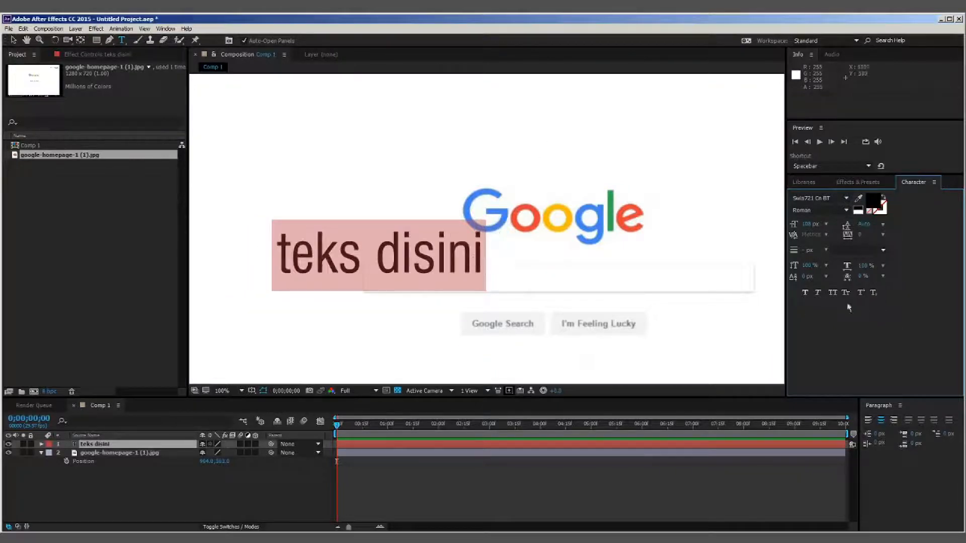
# - Reduce the font size to about 45 px and move the text inside the search box
pyautogui.moveTo(810, 227); pyautogui.dragTo(760, 245)
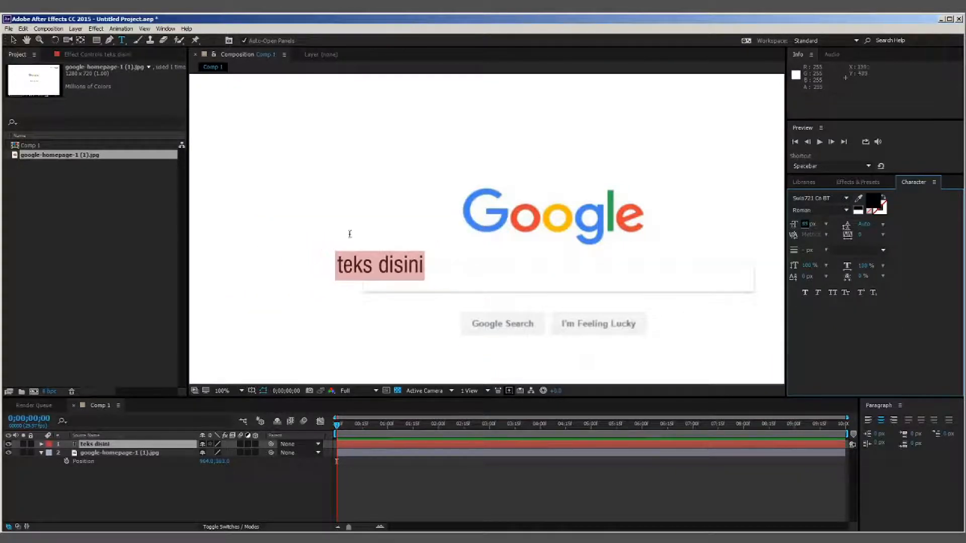
pyautogui.click(15, 41)
pyautogui.moveTo(405, 266); pyautogui.dragTo(439, 278)
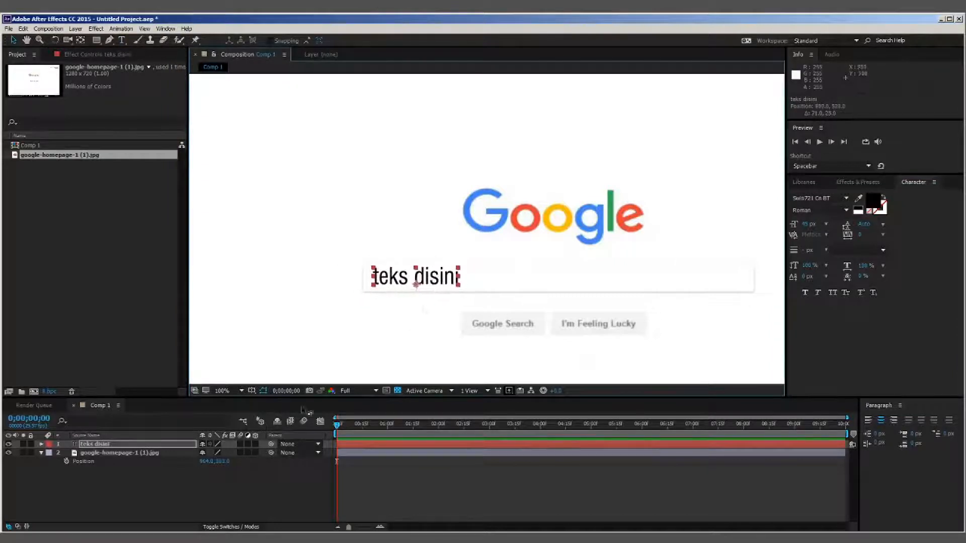
# - Tighten the tracking of "teks disini" to a negative value and nudge the text into place in the search box
pyautogui.doubleClick(101, 445)
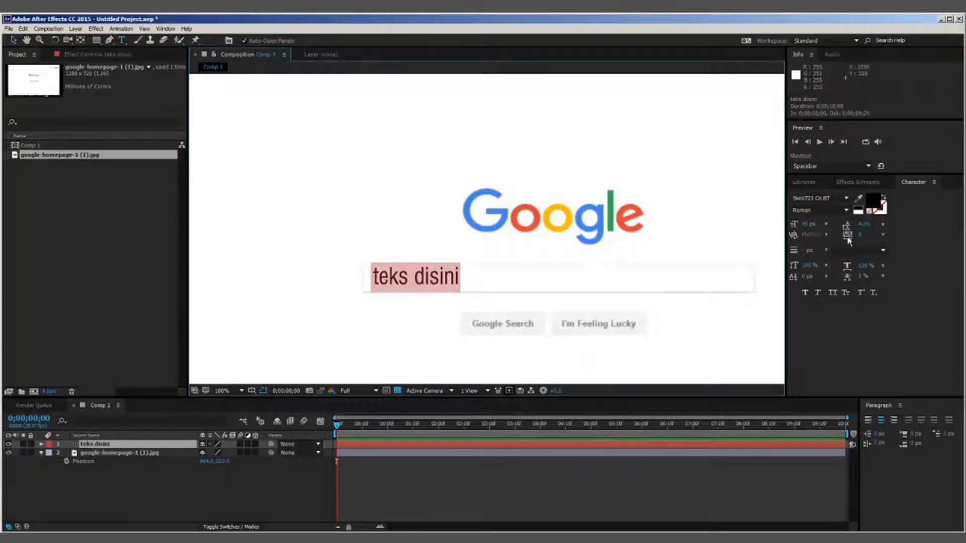
pyautogui.moveTo(848, 238); pyautogui.dragTo(845, 241)
pyautogui.click(14, 41)
pyautogui.moveTo(444, 288); pyautogui.dragTo(443, 290)
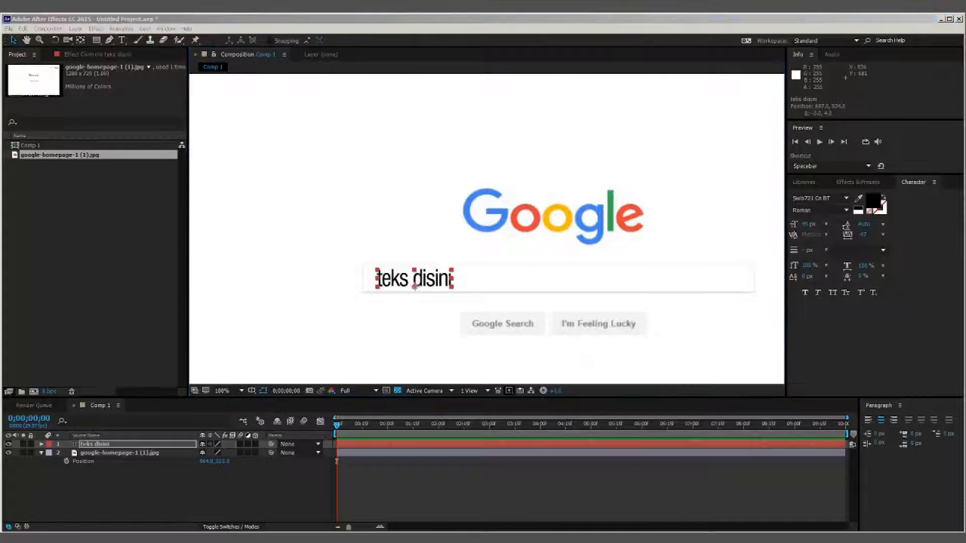
pyautogui.doubleClick(96, 446)
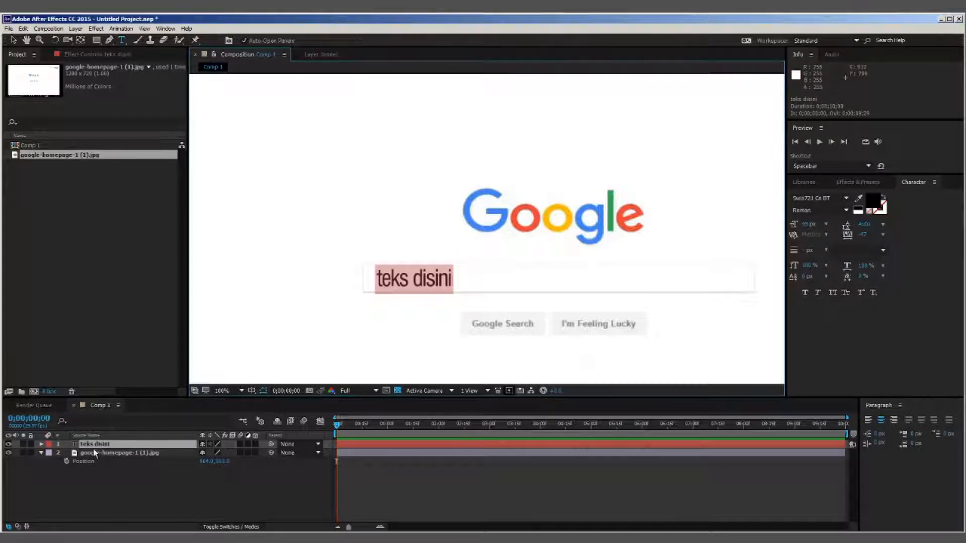
pyautogui.write('htt')
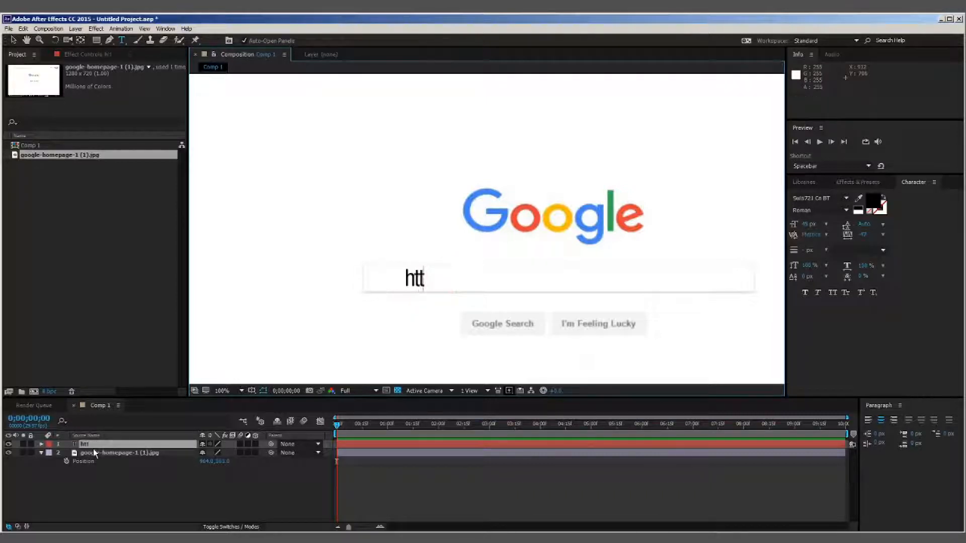
pyautogui.write('p://')
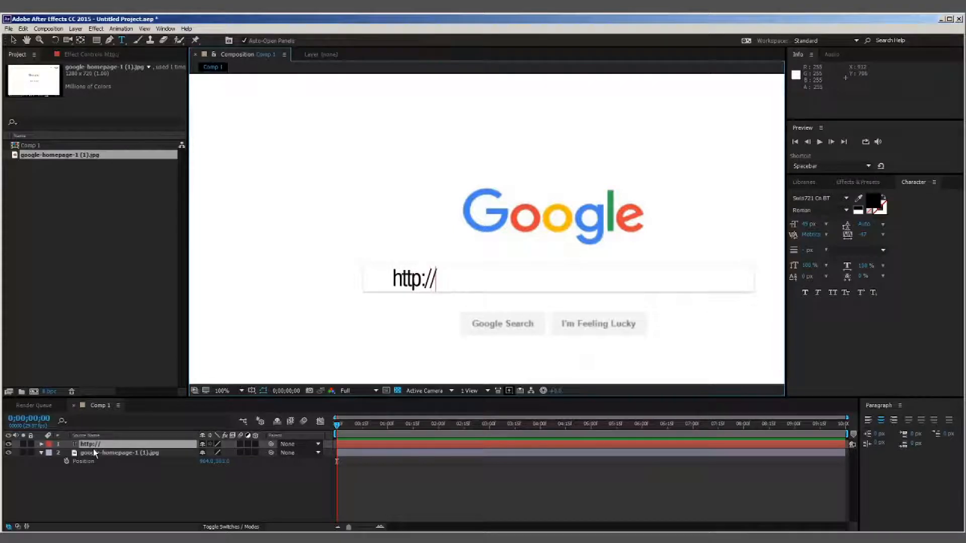
pyautogui.write('siapdol')
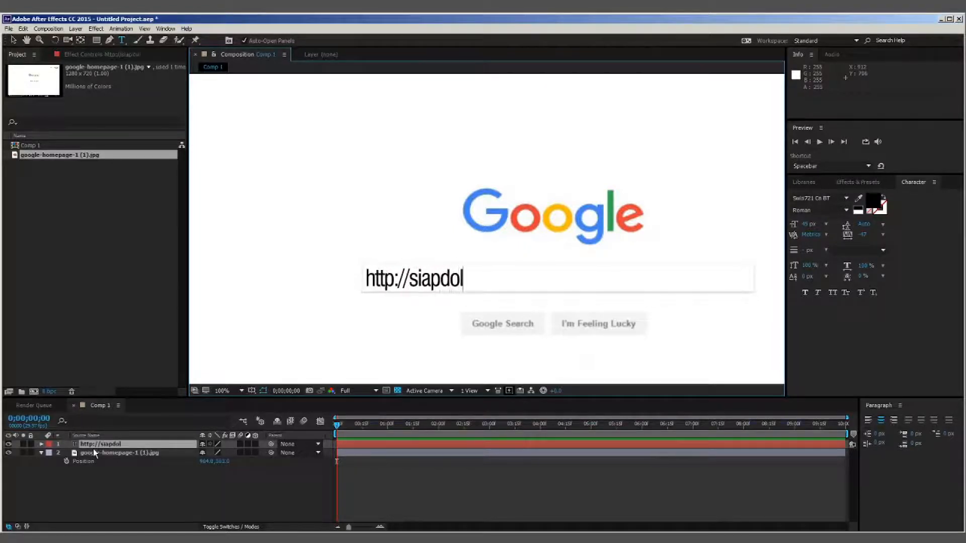
pyautogui.write('.sumedang')
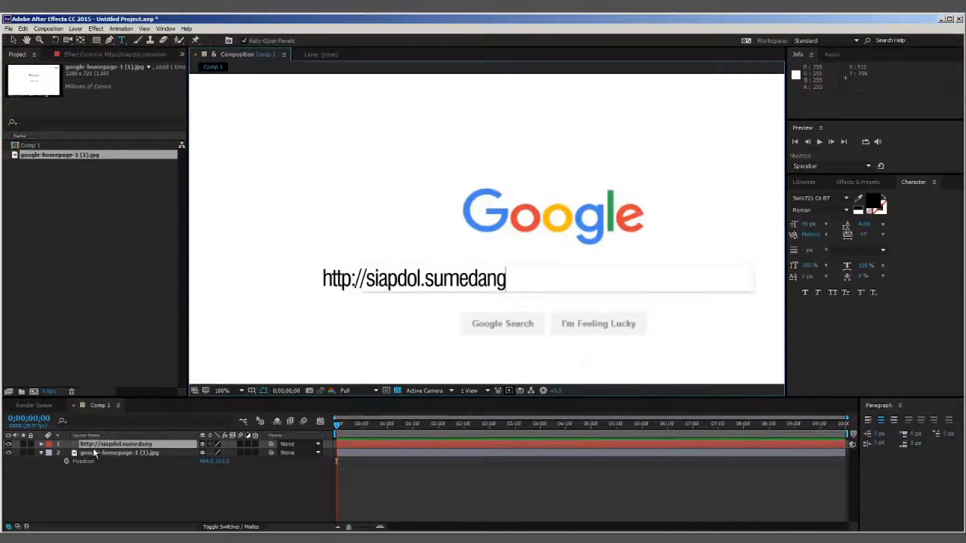
pyautogui.write('kab')
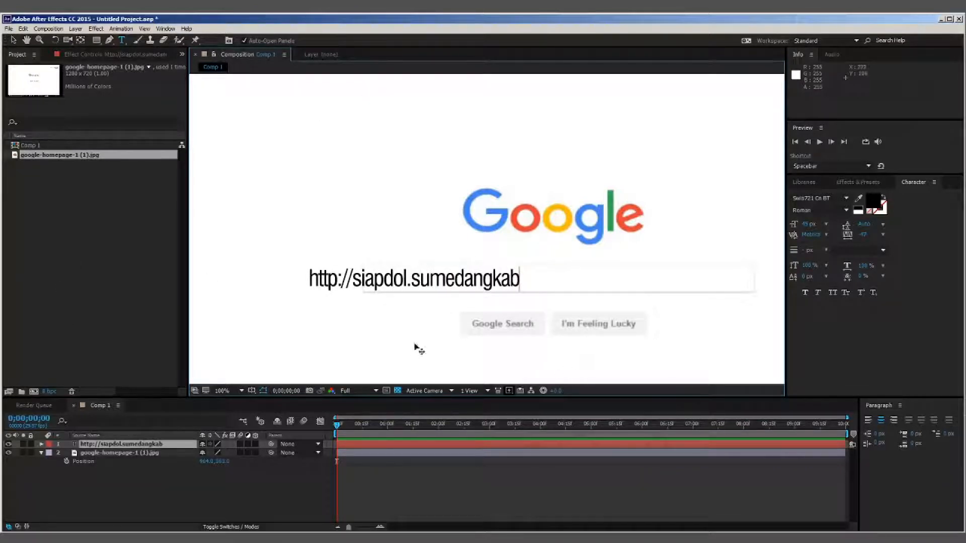
# - Left-align the URL text and move it so it begins just inside the search box's left edge
pyautogui.hotkey('ctrl', 'a')
pyautogui.click(868, 419)
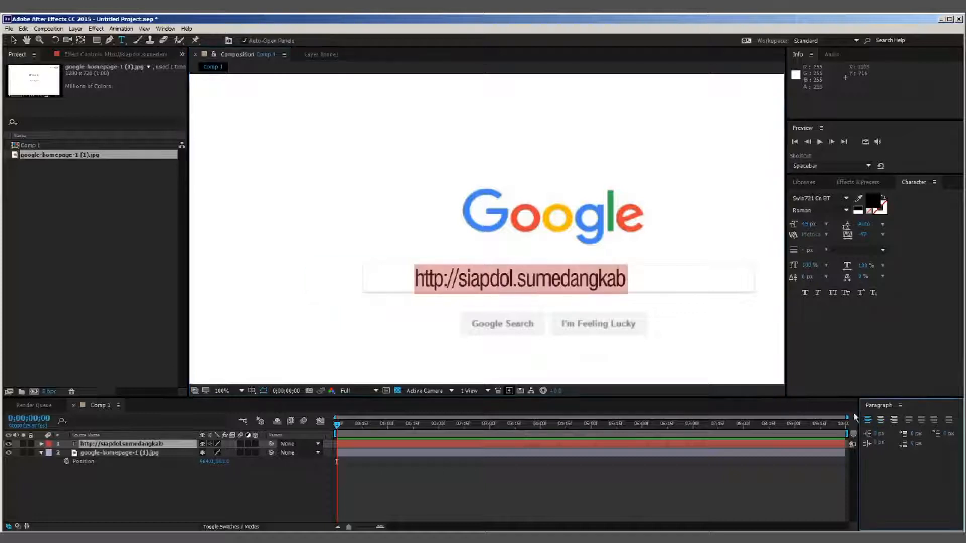
pyautogui.click(580, 279)
pyautogui.click(13, 40)
pyautogui.moveTo(477, 286); pyautogui.dragTo(432, 286)
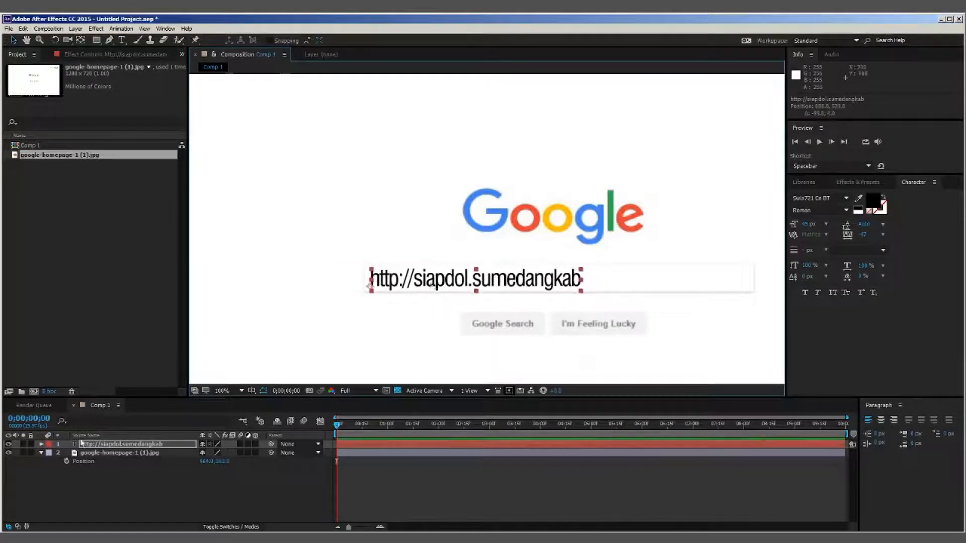
# - Reset the URL text's tracking to 0 and reduce its font size to 30 px
pyautogui.doubleClick(132, 443)
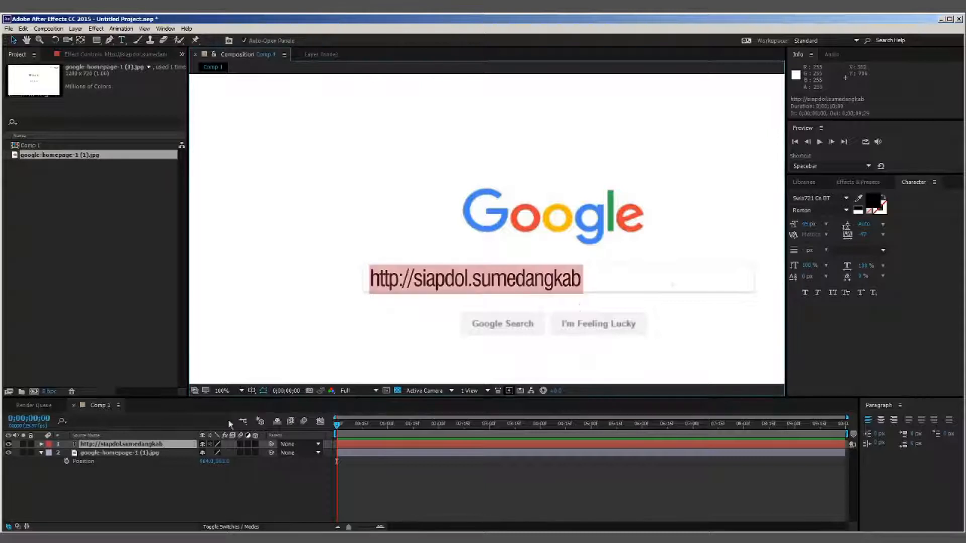
pyautogui.click(882, 235)
pyautogui.click(871, 298)
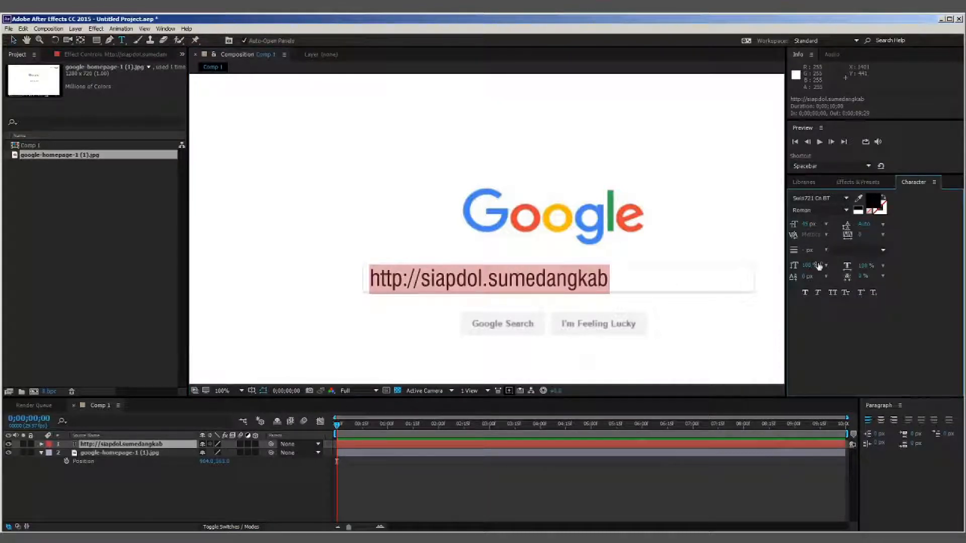
pyautogui.click(807, 224)
pyautogui.write('40')
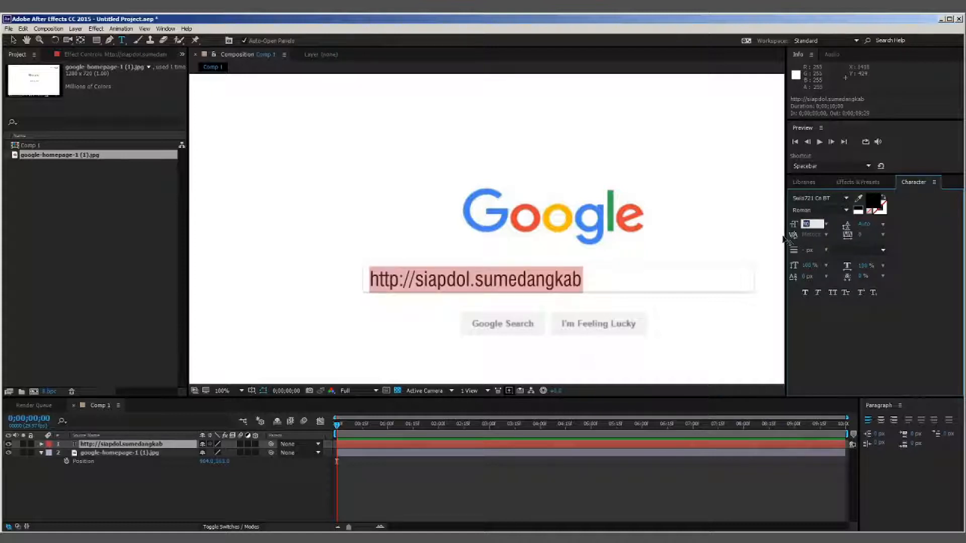
pyautogui.write('37')
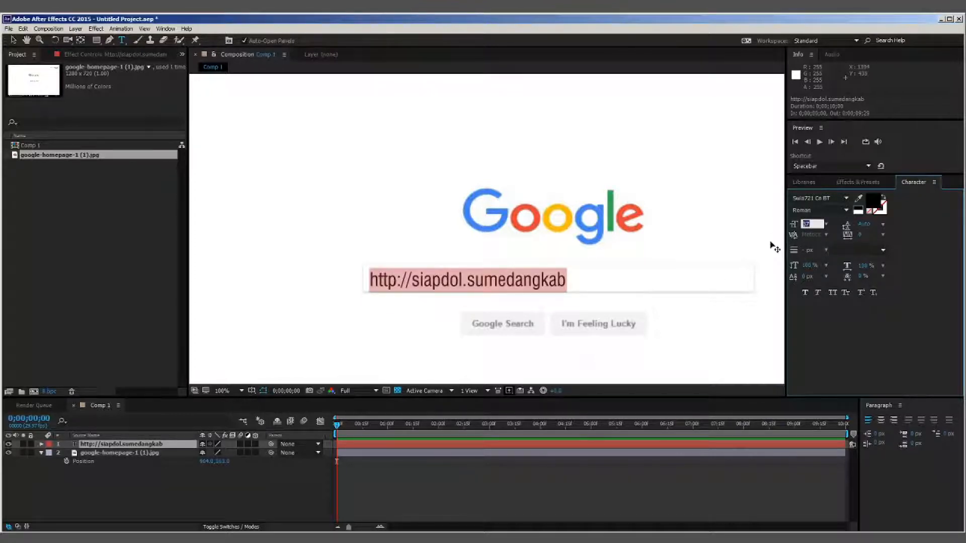
pyautogui.write('3530')
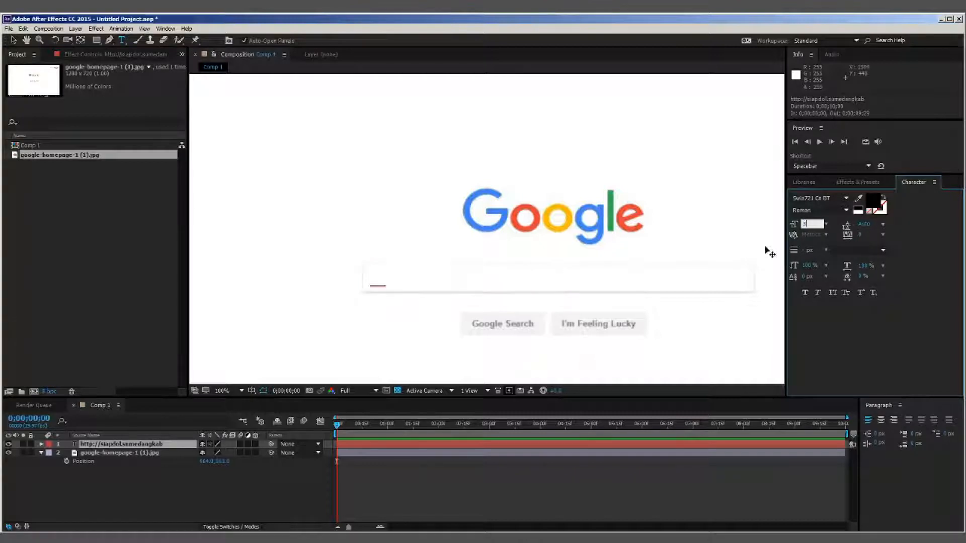
pyautogui.click(479, 302)
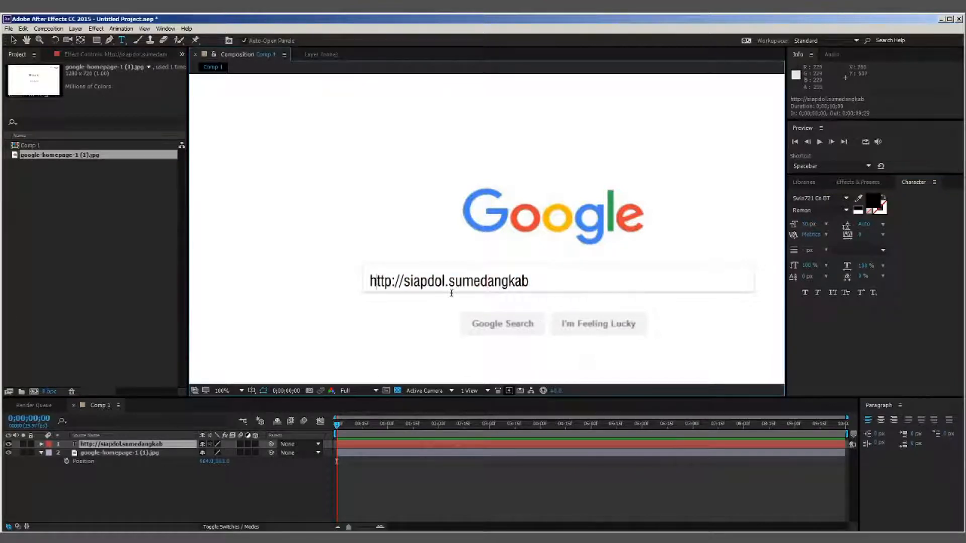
pyautogui.hotkey('ctrl', 'a')
pyautogui.press('BackSpace')
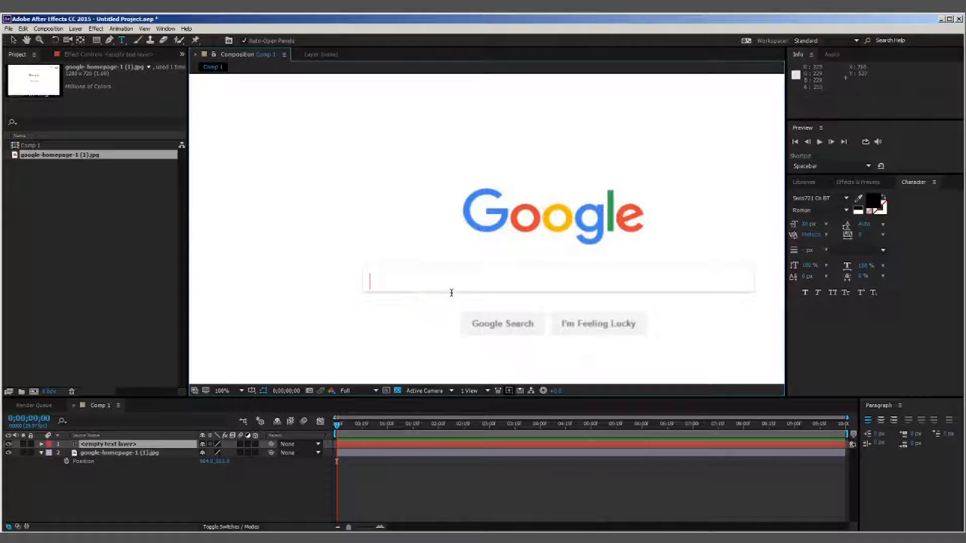
pyautogui.write('http')
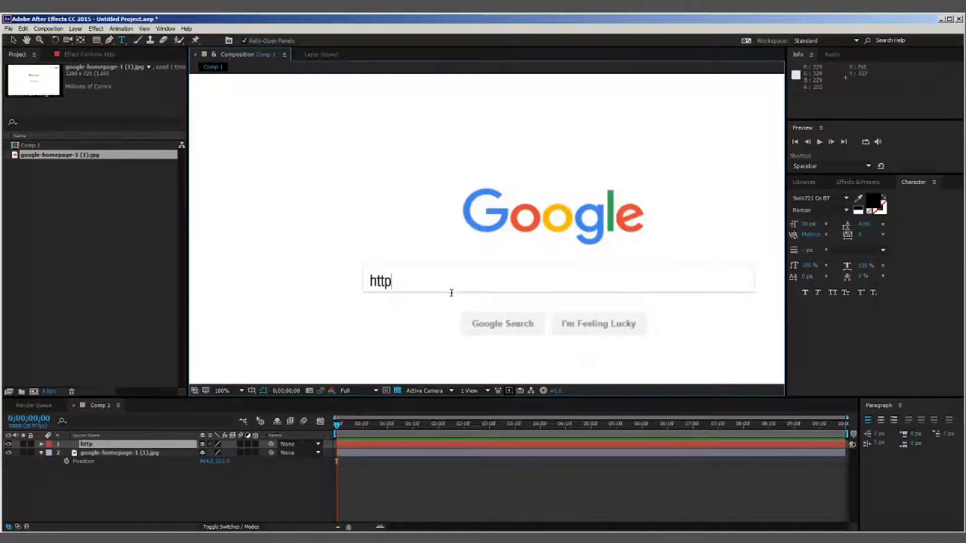
pyautogui.write('://siapdol.sumedangkab')
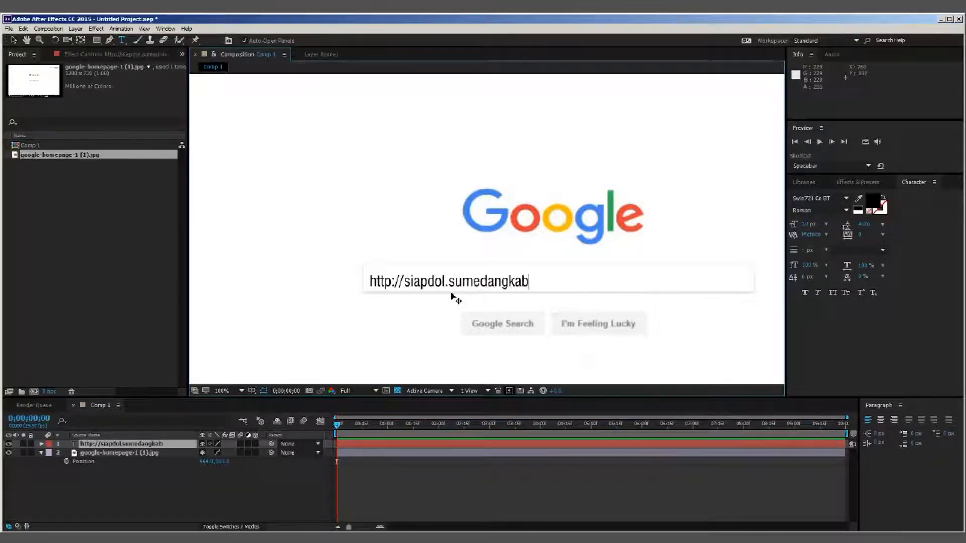
pyautogui.write('.go.id/siapdol')
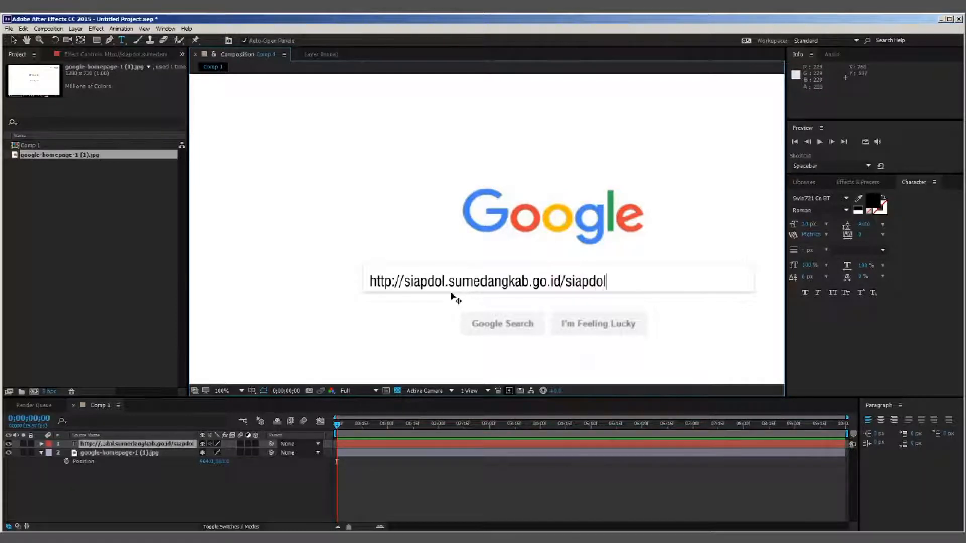
pyautogui.write('/')
pyautogui.press('Escape')
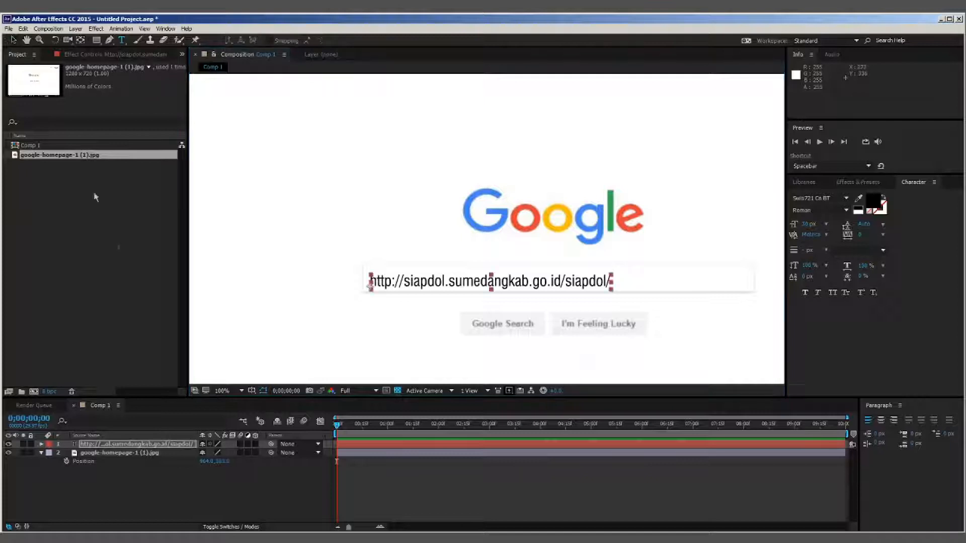
pyautogui.click(137, 493)
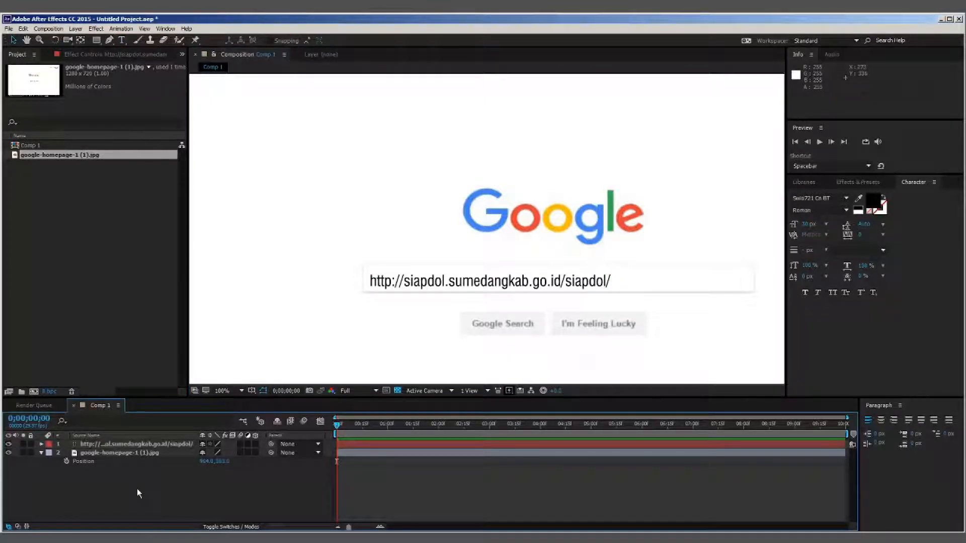
pyautogui.doubleClick(126, 444)
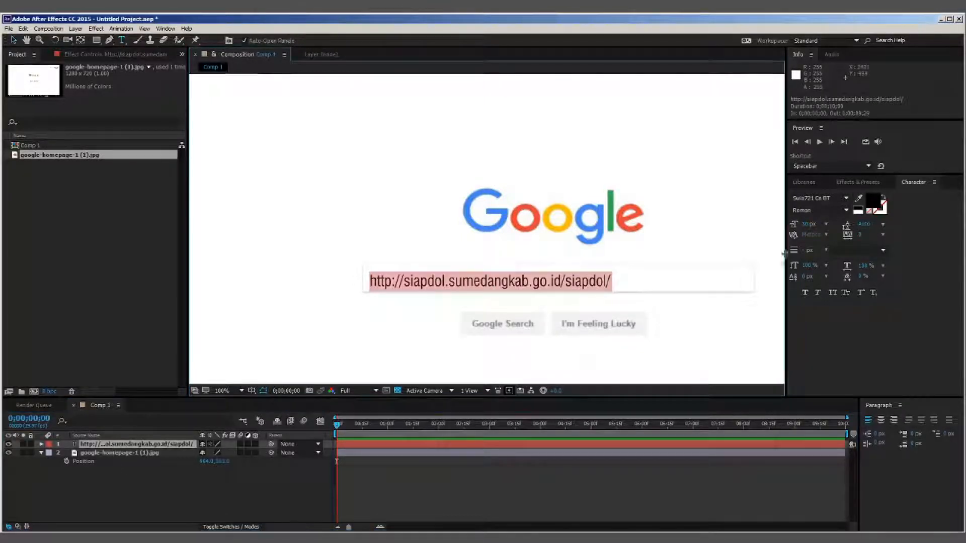
pyautogui.click(14, 40)
pyautogui.click(156, 352)
pyautogui.click(147, 478)
# - Apply the Typewriter preset from the Animate In text presets to the URL layer and scrub through the animation
pyautogui.click(156, 444)
pyautogui.click(857, 182)
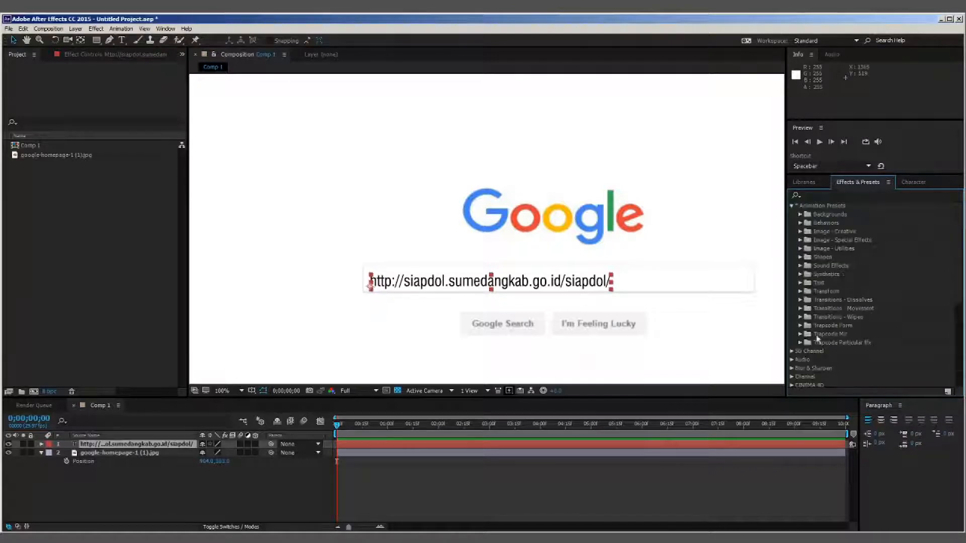
pyautogui.click(799, 284)
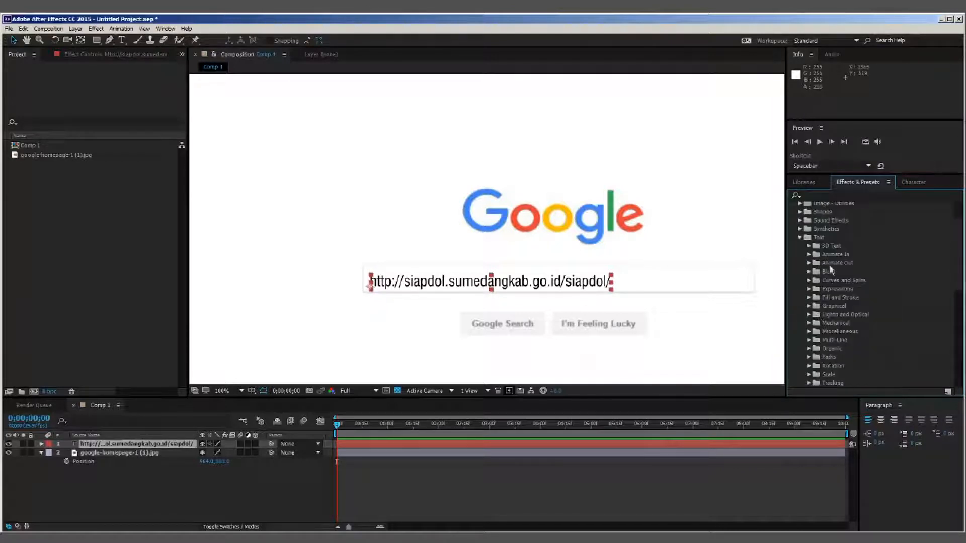
pyautogui.click(809, 255)
pyautogui.scroll(-5, 873, 341)
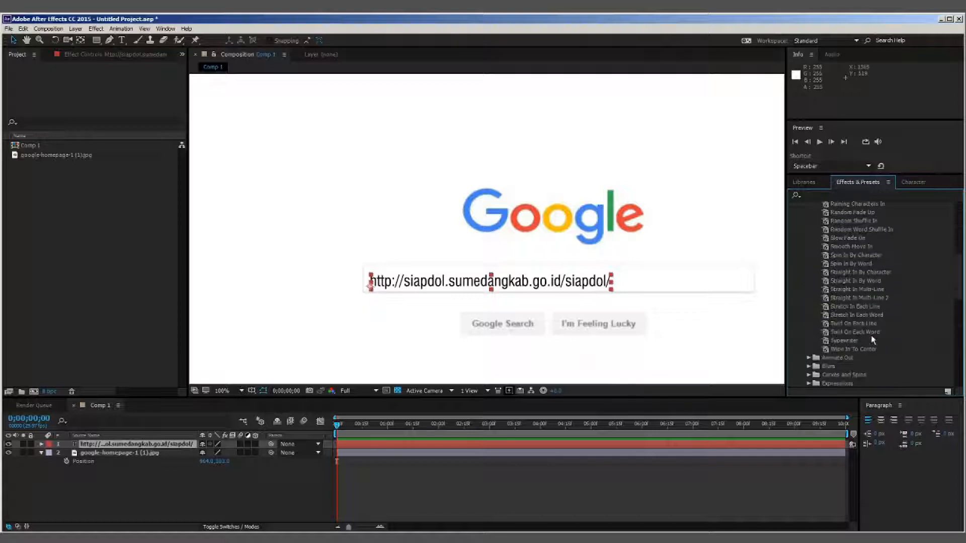
pyautogui.doubleClick(844, 341)
pyautogui.moveTo(337, 425); pyautogui.dragTo(367, 443)
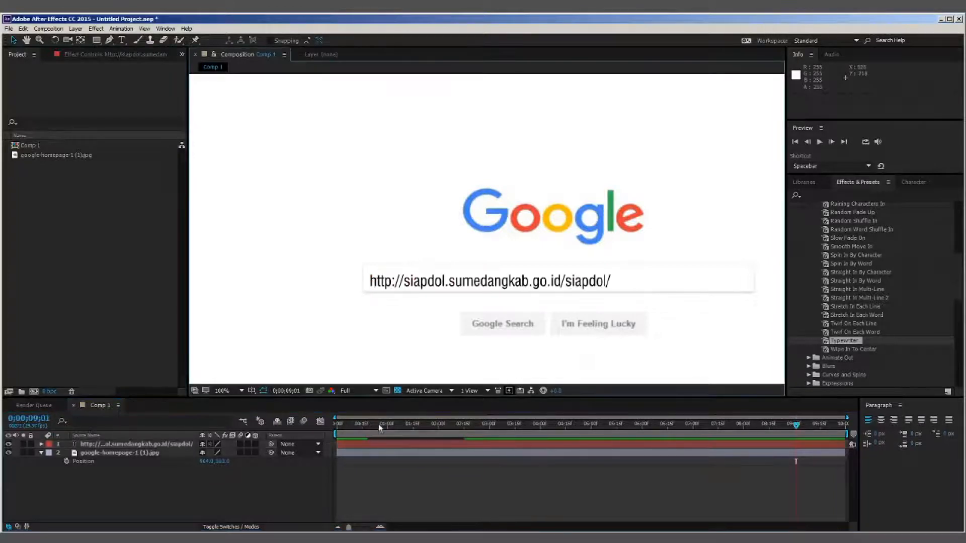
pyautogui.moveTo(379, 427); pyautogui.dragTo(515, 457)
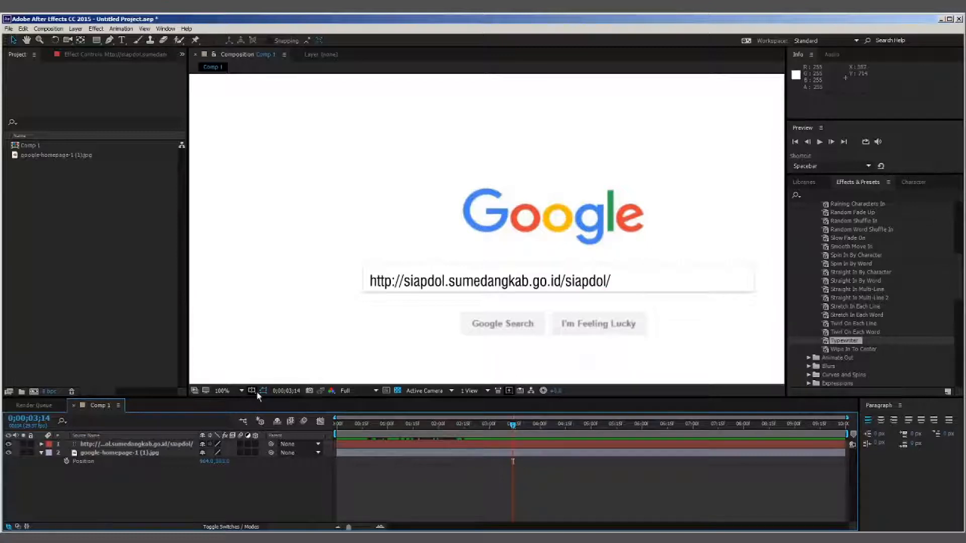
# - Reveal the URL layer's Position and shift the text horizontally to X 717 within the search box
pyautogui.click(136, 444)
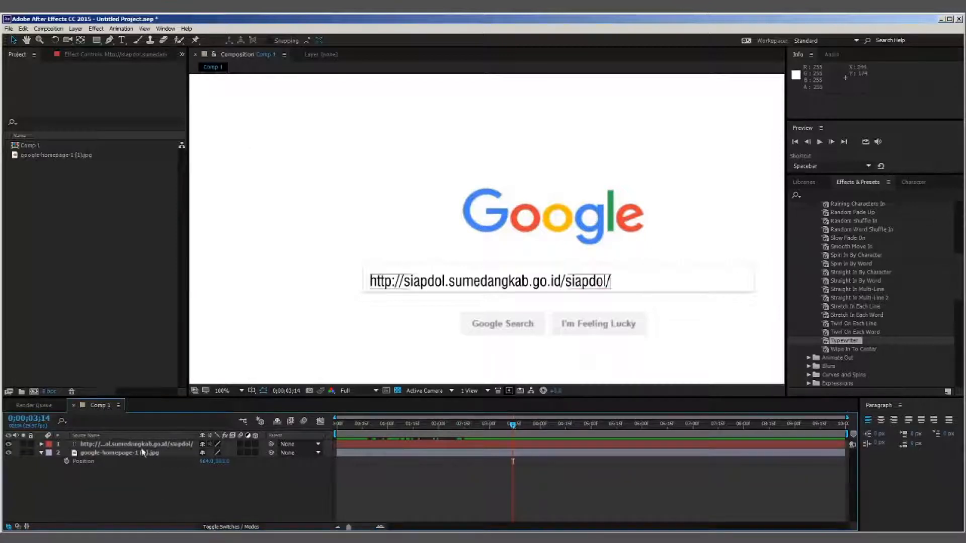
pyautogui.press('p')
pyautogui.moveTo(207, 453); pyautogui.dragTo(294, 480)
pyautogui.click(295, 480)
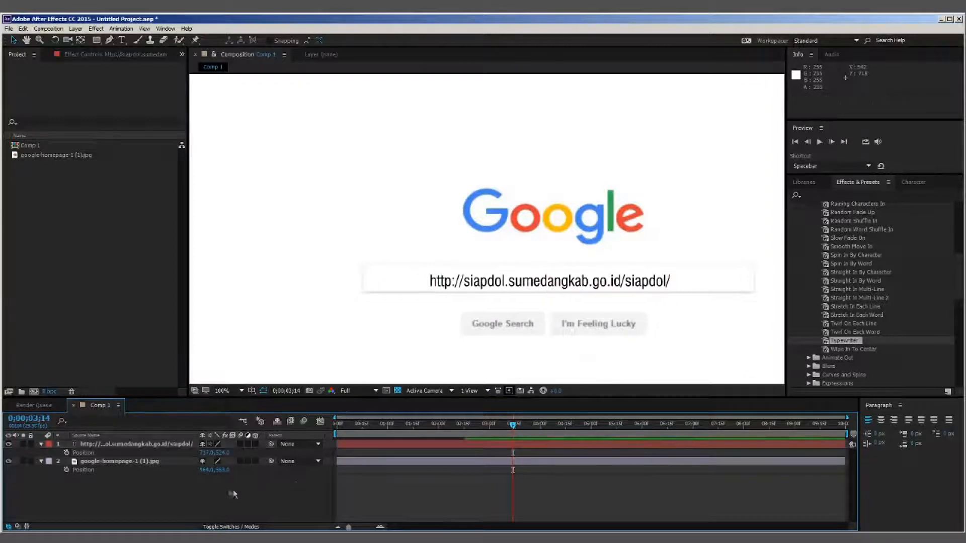
# - Shift the URL text layer in time to start at about 0;00;00;28 and preview the animation
pyautogui.moveTo(354, 428); pyautogui.dragTo(386, 449)
pyautogui.click(375, 448)
pyautogui.press('space')
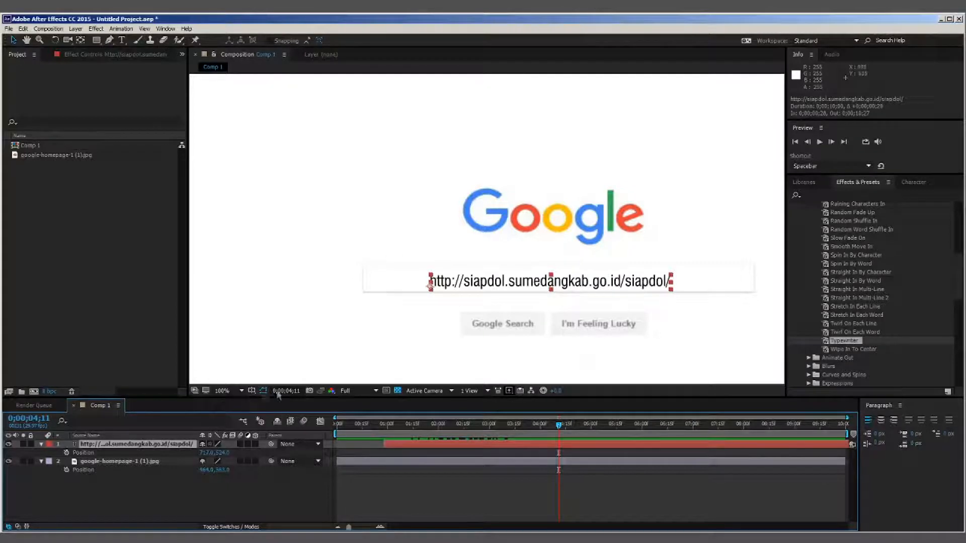
# - Create a second composition with the HDTV 1080 29.97 preset and a 10-second duration
pyautogui.click(59, 30)
pyautogui.click(56, 40)
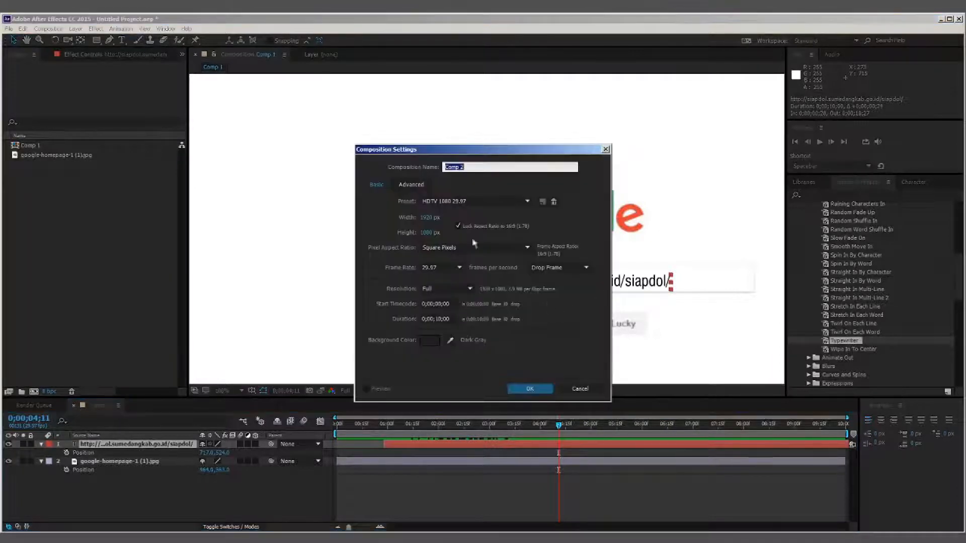
pyautogui.click(535, 386)
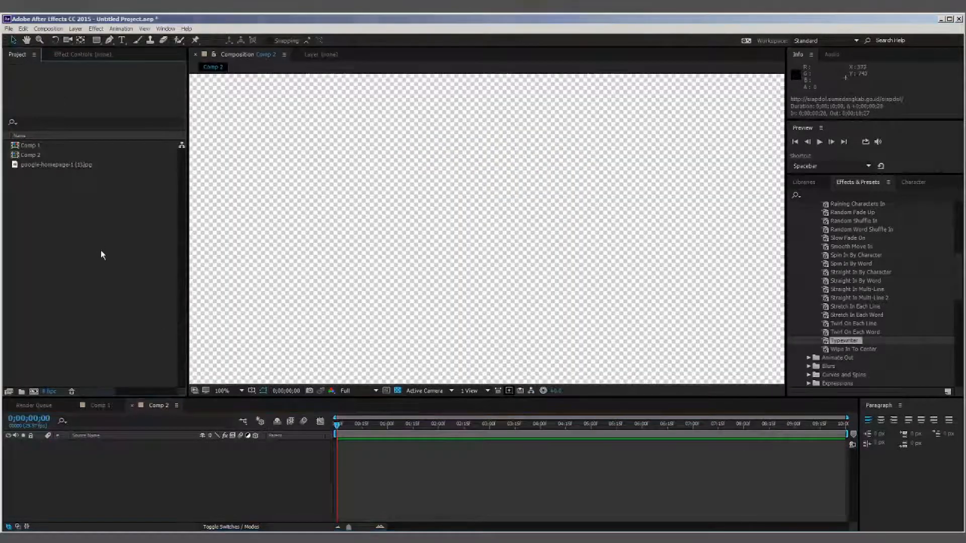
# - Import the image APLIKASI ONLINE SAPDOL.PNG into the project
pyautogui.doubleClick(101, 249)
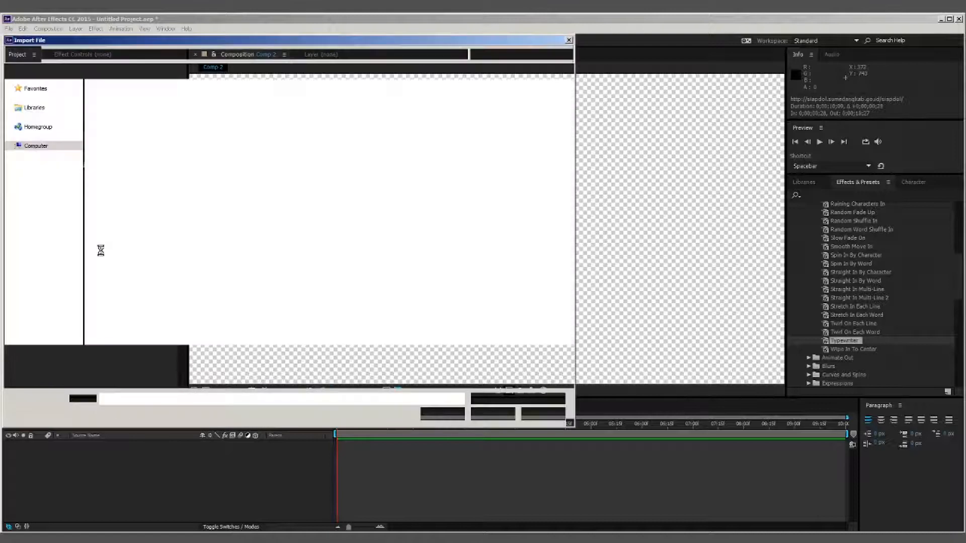
pyautogui.doubleClick(166, 119)
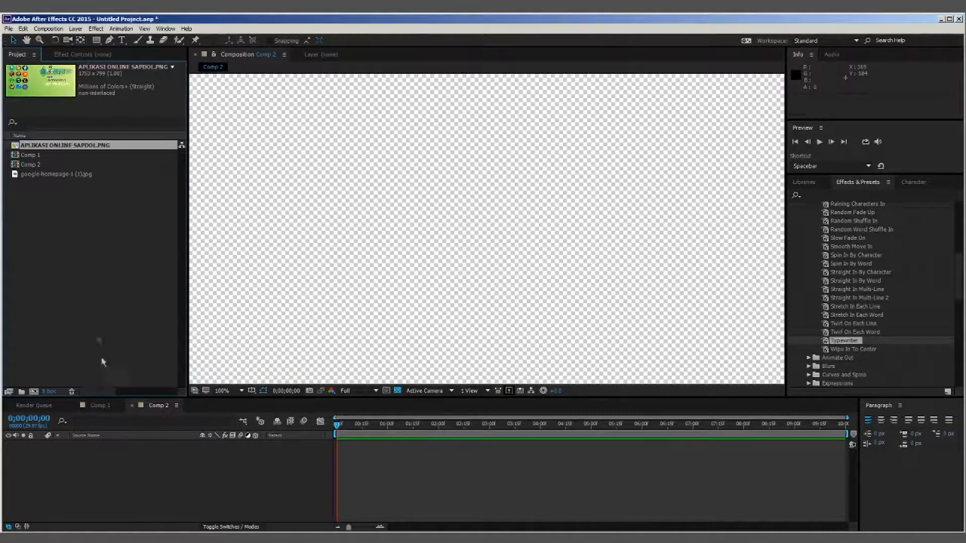
pyautogui.click(57, 196)
# - Nest Comp 1 in Comp 2 and make it a 3D layer
pyautogui.moveTo(31, 155); pyautogui.dragTo(212, 484)
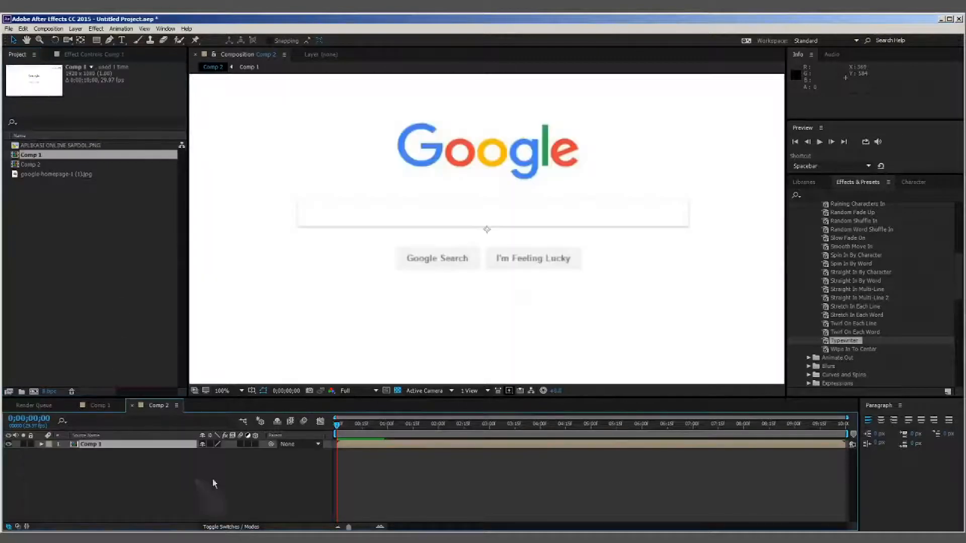
pyautogui.click(255, 444)
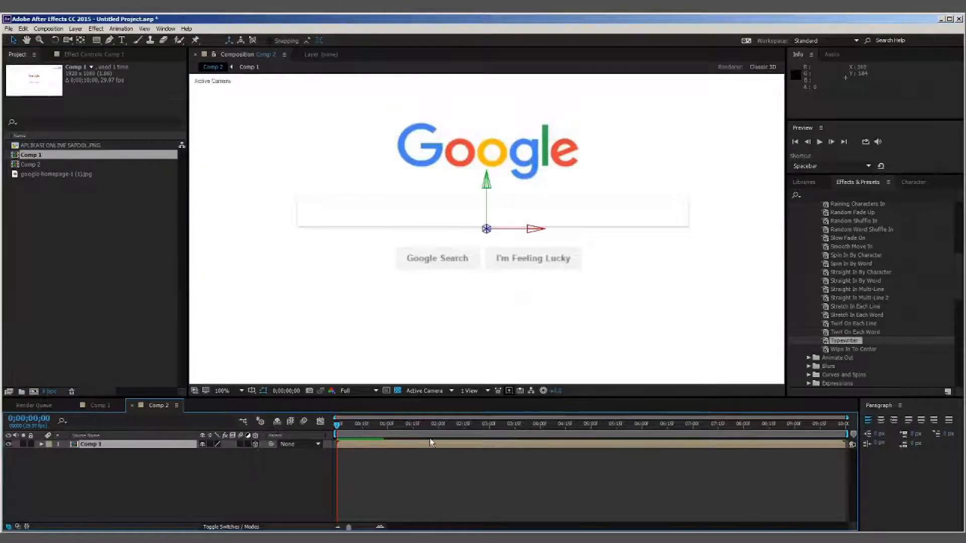
# - At 0;00;04;02, enable keyframing for all transform properties of the Comp 1 layer, from Anchor Point through Opacity
pyautogui.scroll(-2, 579, 280)
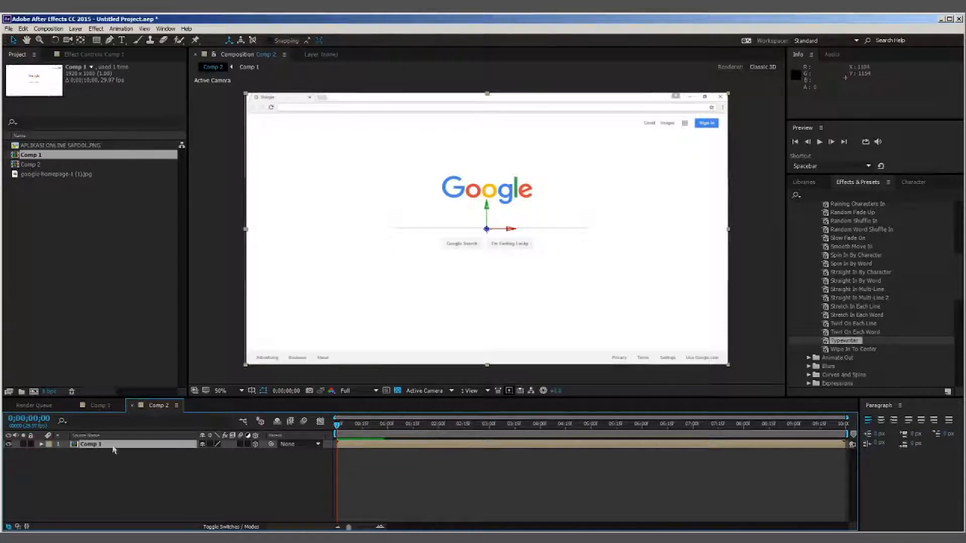
pyautogui.moveTo(394, 425); pyautogui.dragTo(696, 459)
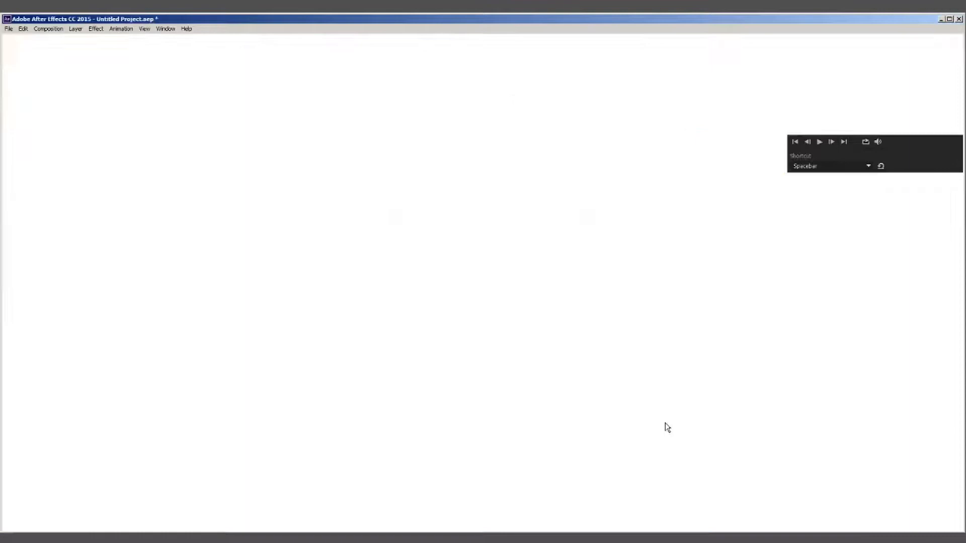
pyautogui.moveTo(666, 425); pyautogui.dragTo(690, 442)
pyautogui.moveTo(604, 427); pyautogui.dragTo(546, 479)
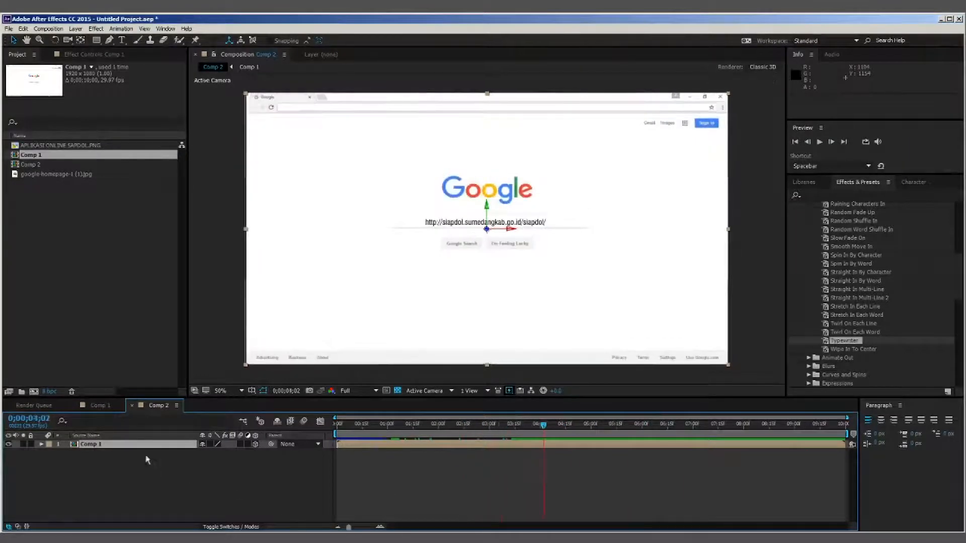
pyautogui.click(43, 445)
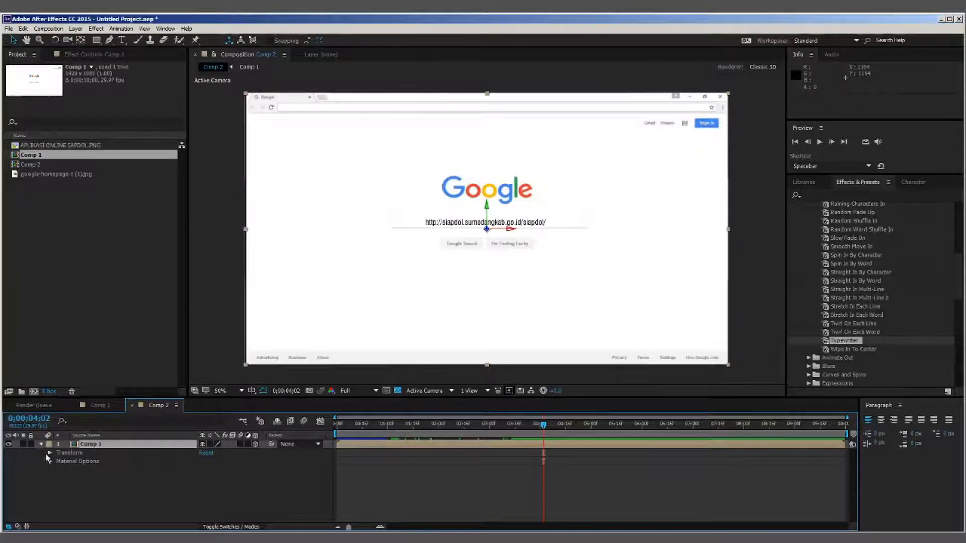
pyautogui.click(50, 449)
pyautogui.click(67, 458)
pyautogui.click(66, 466)
pyautogui.click(67, 474)
pyautogui.click(67, 483)
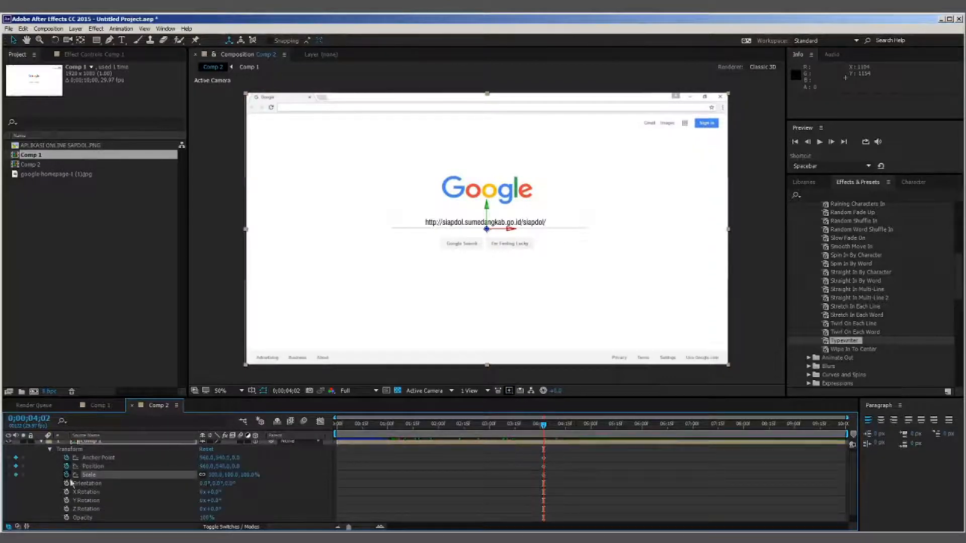
pyautogui.click(66, 492)
pyautogui.scroll(-1, 80, 507)
pyautogui.click(66, 492)
pyautogui.click(66, 500)
pyautogui.click(67, 509)
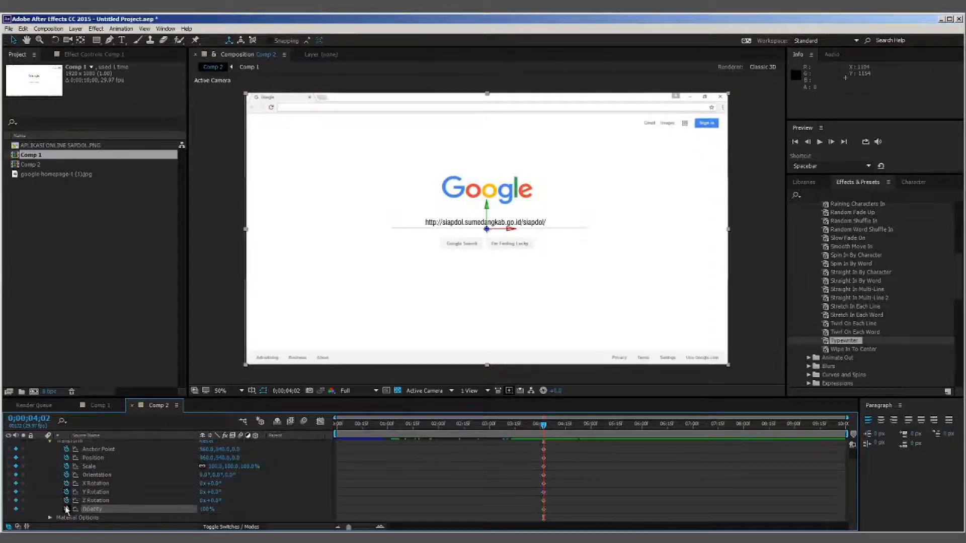
# - At 0;00;00;26, scale the Comp 1 layer to 205% and tilt it with negative X and Y rotation
pyautogui.moveTo(521, 425); pyautogui.dragTo(382, 463)
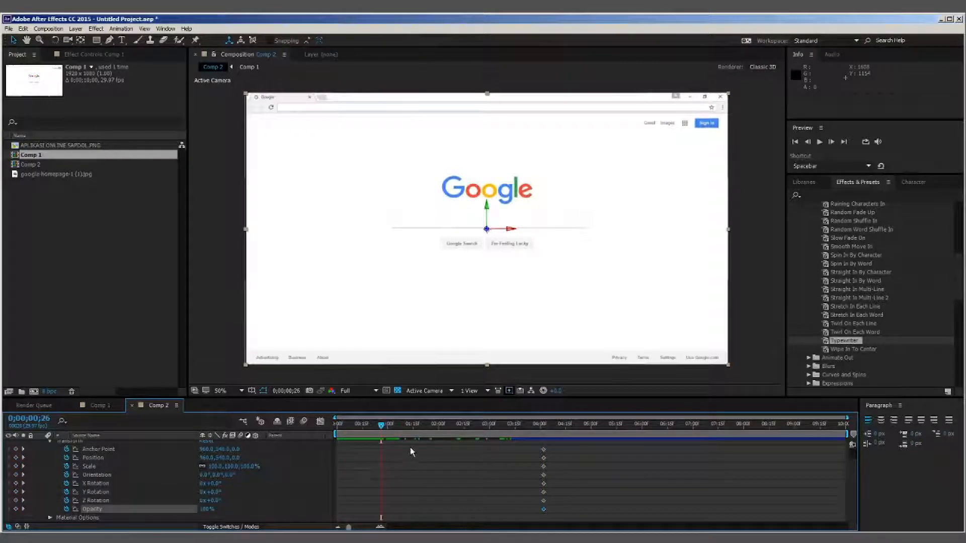
pyautogui.moveTo(730, 369); pyautogui.dragTo(787, 418)
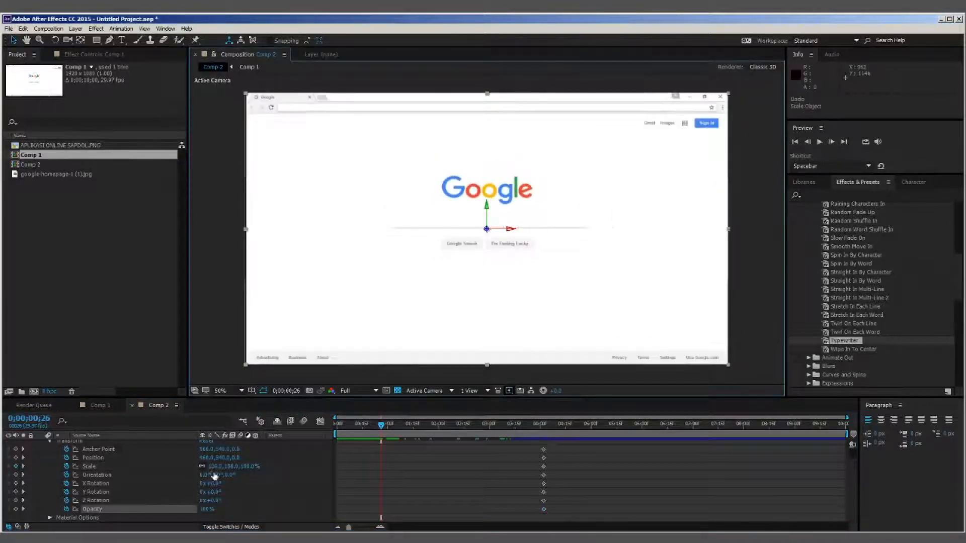
pyautogui.moveTo(232, 469); pyautogui.dragTo(280, 496)
pyautogui.moveTo(214, 493)
pyautogui.mouseDown()
pyautogui.moveTo(196, 491)
pyautogui.moveTo(218, 502)
pyautogui.moveTo(225, 486)
pyautogui.moveTo(202, 492)
pyautogui.moveTo(223, 491)
pyautogui.moveTo(208, 492)
pyautogui.moveTo(226, 502)
pyautogui.mouseUp()
pyautogui.hotkey('ctrl', 'z')
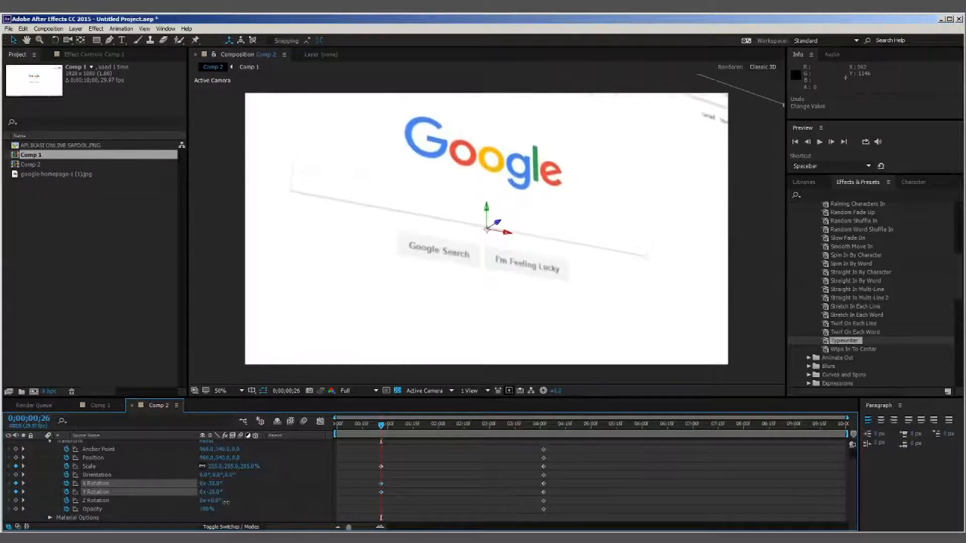
pyautogui.click(226, 505)
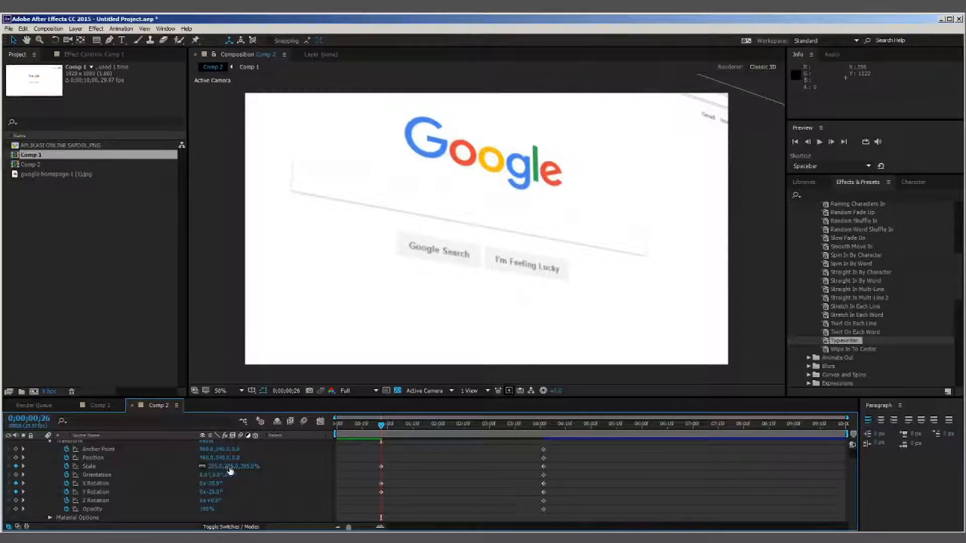
# - Set the layer's scale to 237% and Z rotation to -13°, and move it to the right and down at 0;00;00;26
pyautogui.click(108, 469)
pyautogui.moveTo(233, 469); pyautogui.dragTo(278, 459)
pyautogui.moveTo(217, 501); pyautogui.dragTo(207, 500)
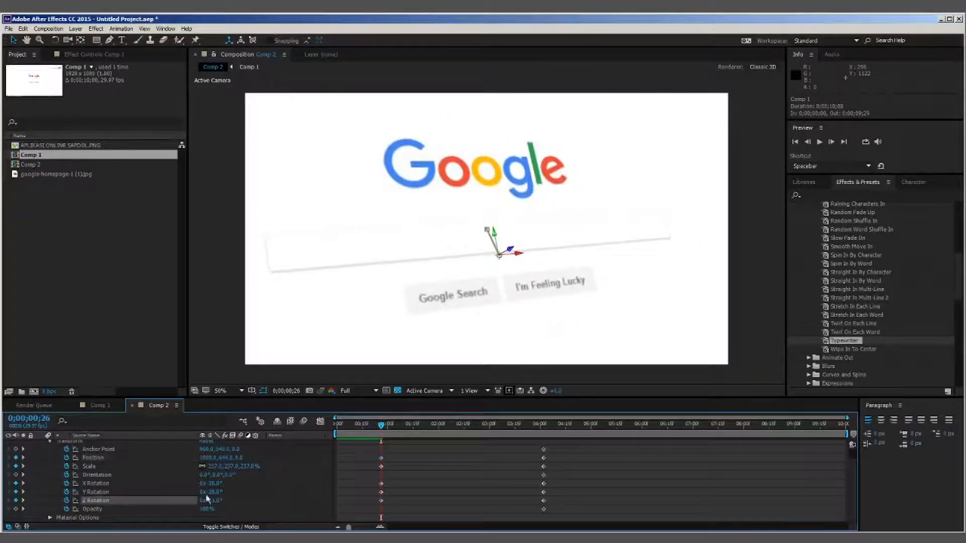
pyautogui.moveTo(207, 460); pyautogui.dragTo(621, 481)
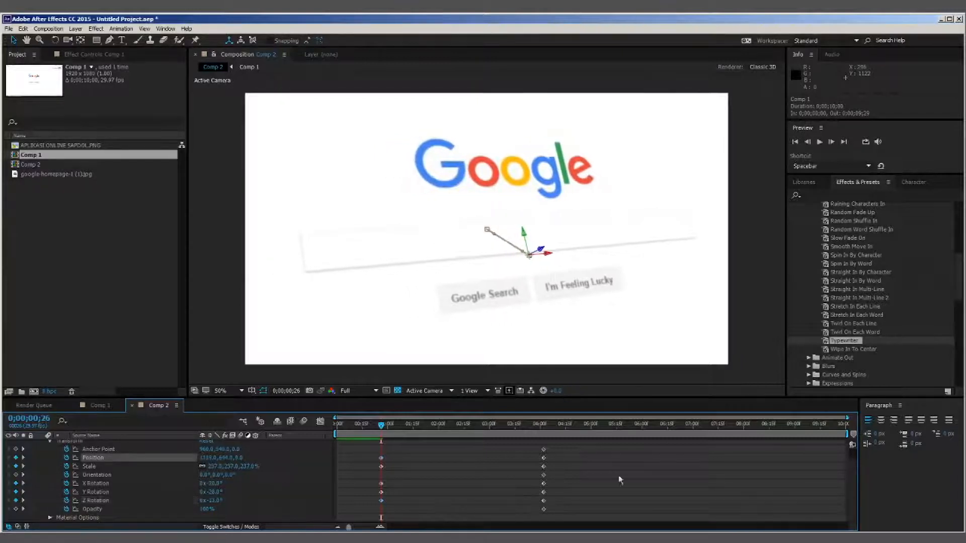
# - Increase the layer's scale to 316% at 0;00;00;26 and shift its position to about 1305, 703
pyautogui.moveTo(387, 434)
pyautogui.mouseDown()
pyautogui.moveTo(483, 440)
pyautogui.moveTo(381, 449)
pyautogui.mouseUp()
pyautogui.moveTo(217, 467); pyautogui.dragTo(285, 489)
pyautogui.moveTo(203, 458); pyautogui.dragTo(233, 460)
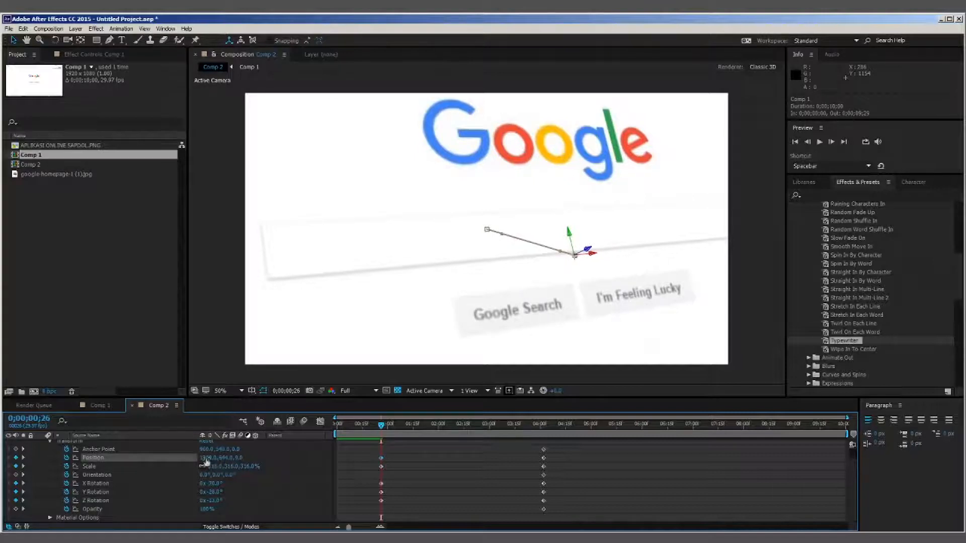
pyautogui.moveTo(223, 459); pyautogui.dragTo(248, 463)
# - Preview the motion, then at 0;00;03;06 set the layer's scale to 296% and lower its position
pyautogui.press('space')
pyautogui.moveTo(505, 468)
pyautogui.mouseDown()
pyautogui.moveTo(516, 472)
pyautogui.moveTo(503, 472)
pyautogui.mouseUp()
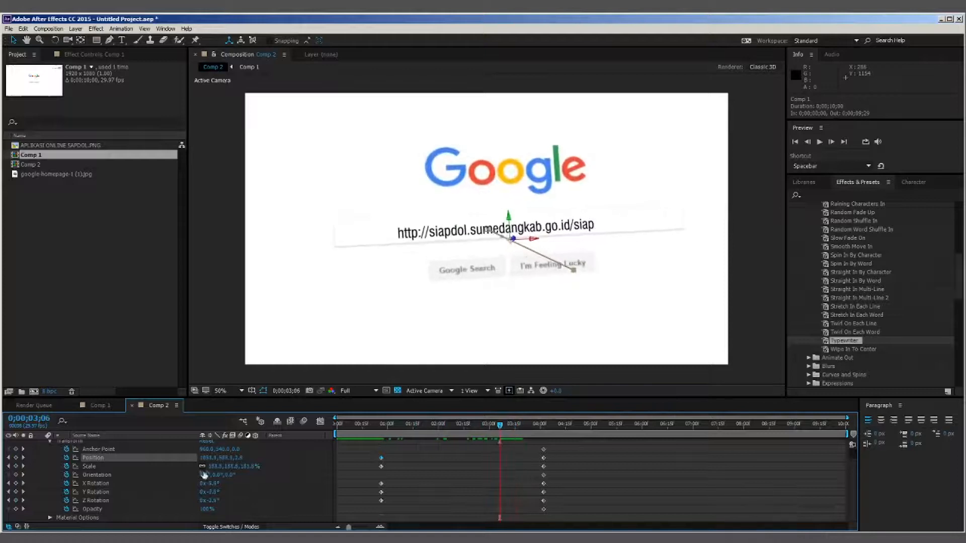
pyautogui.click(98, 467)
pyautogui.moveTo(231, 467); pyautogui.dragTo(302, 482)
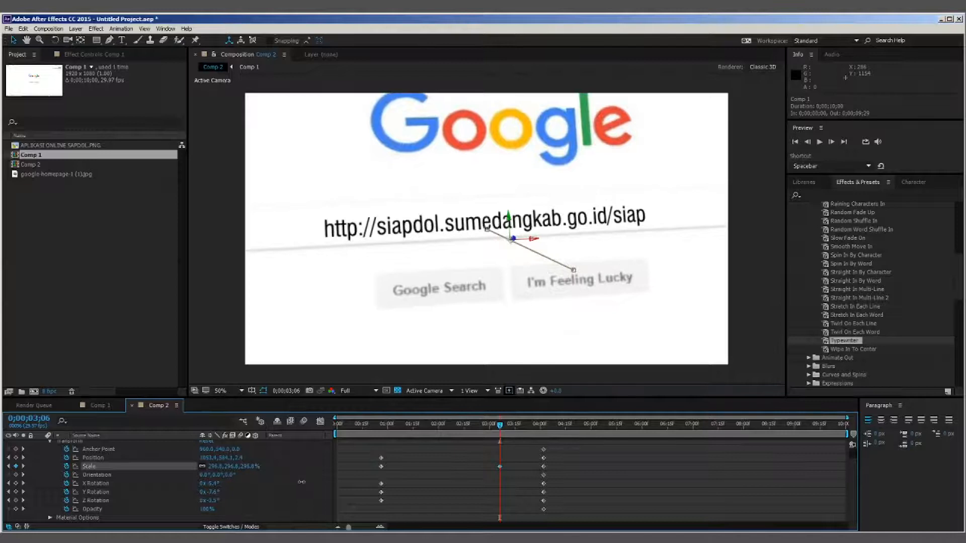
pyautogui.moveTo(225, 459); pyautogui.dragTo(267, 462)
pyautogui.moveTo(390, 426); pyautogui.dragTo(566, 491)
# - At 0;00;00;00, scale the layer to 2779% and position it at about 1541, 4484.7 so the yellow "o" fills the frame
pyautogui.press('Home')
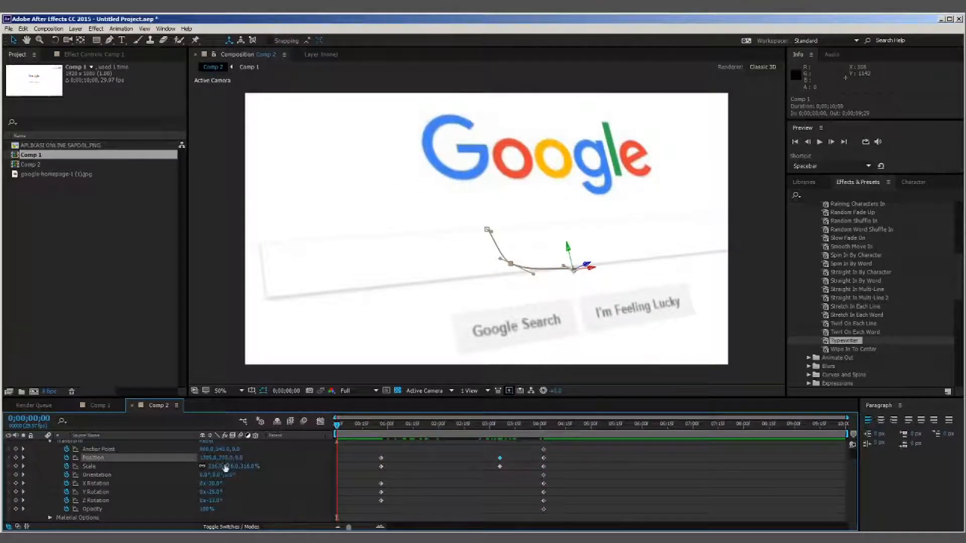
pyautogui.moveTo(224, 458); pyautogui.dragTo(309, 458)
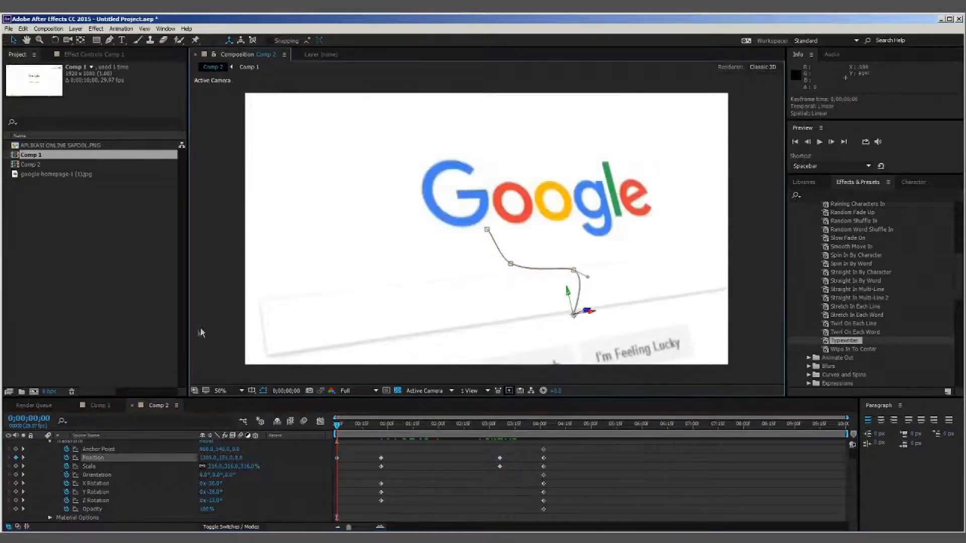
pyautogui.moveTo(230, 458); pyautogui.dragTo(445, 458)
pyautogui.moveTo(225, 460); pyautogui.dragTo(169, 483)
pyautogui.moveTo(227, 459); pyautogui.dragTo(26, 492)
pyautogui.moveTo(219, 469); pyautogui.dragTo(310, 458)
pyautogui.moveTo(225, 457); pyautogui.dragTo(371, 474)
pyautogui.moveTo(226, 458); pyautogui.dragTo(471, 269)
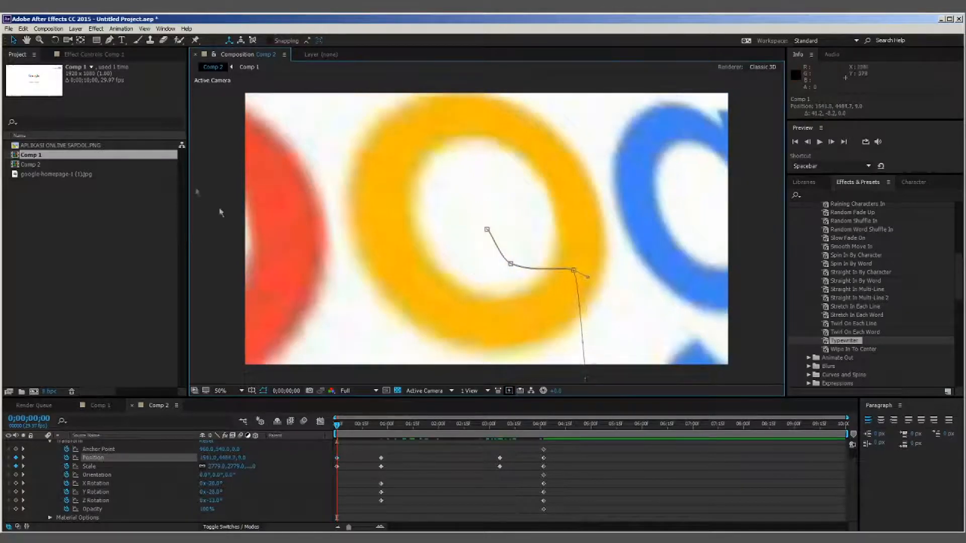
# - Draw a closed four-point curved mask with the Pen tool around the inner opening of the yellow "o"
pyautogui.click(96, 40)
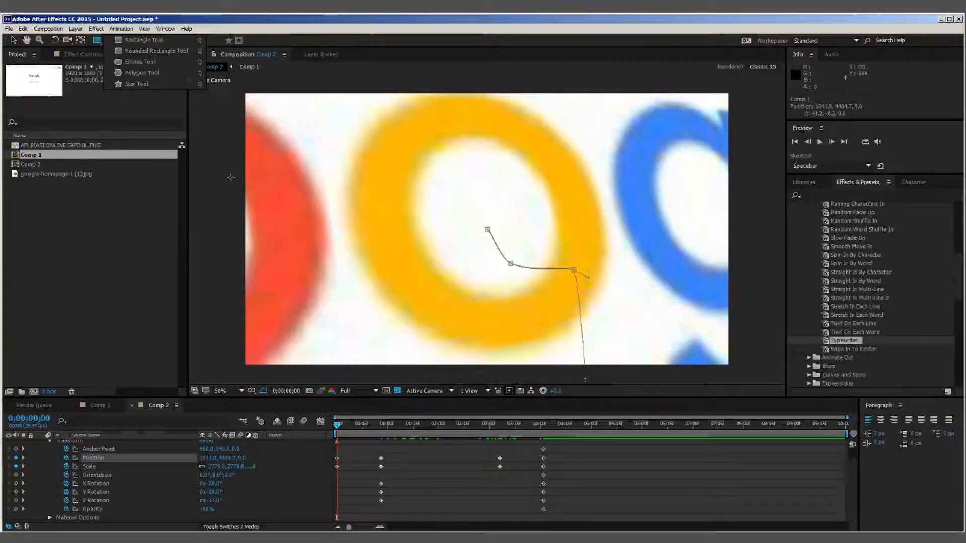
pyautogui.click(402, 41)
pyautogui.click(109, 39)
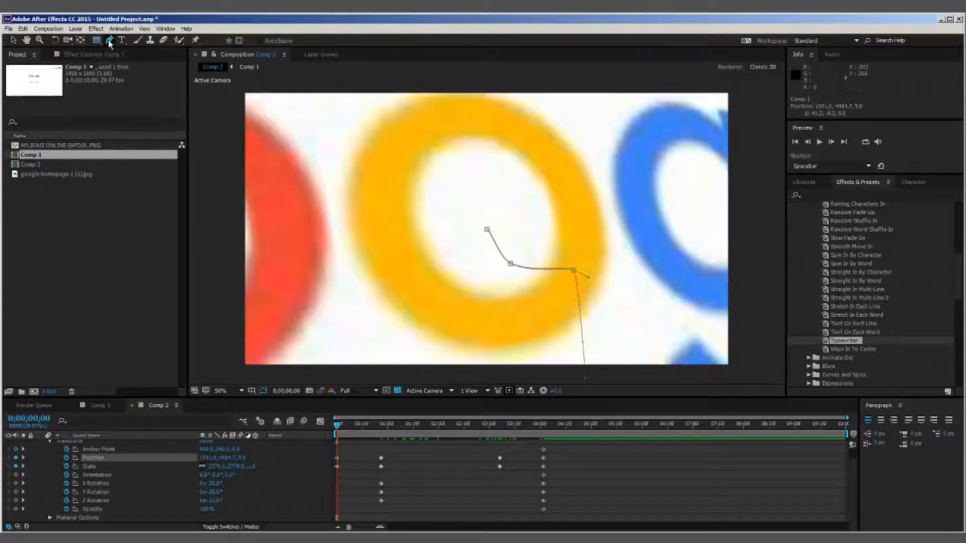
pyautogui.click(447, 144)
pyautogui.moveTo(512, 155); pyautogui.dragTo(539, 181)
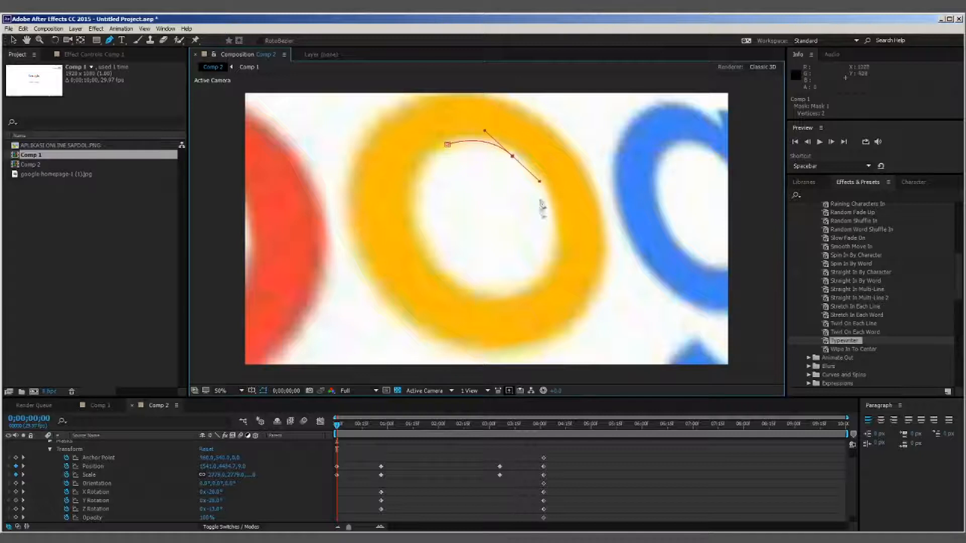
pyautogui.moveTo(555, 232); pyautogui.dragTo(550, 274)
pyautogui.hotkey('ctrl', 'z')
pyautogui.hotkey('ctrl', 'z')
pyautogui.moveTo(540, 176); pyautogui.dragTo(575, 219)
pyautogui.moveTo(554, 258); pyautogui.dragTo(549, 272)
pyautogui.hotkey('ctrl', 'z')
pyautogui.moveTo(544, 278); pyautogui.dragTo(529, 290)
pyautogui.moveTo(436, 267); pyautogui.dragTo(401, 218)
pyautogui.moveTo(448, 145); pyautogui.dragTo(483, 130)
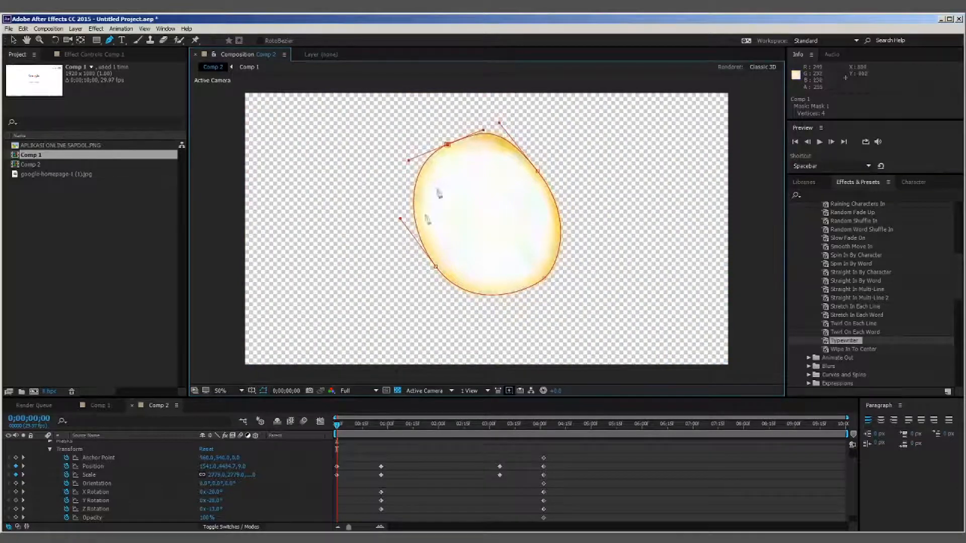
# - Invert Mask 1 on the Comp 1 layer to cut a hole through the yellow "o"
pyautogui.click(50, 450)
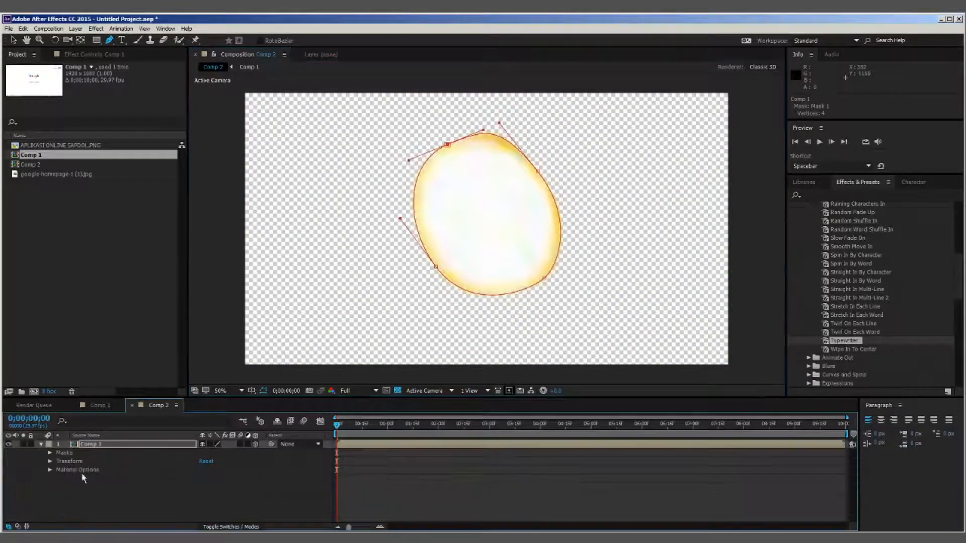
pyautogui.click(51, 453)
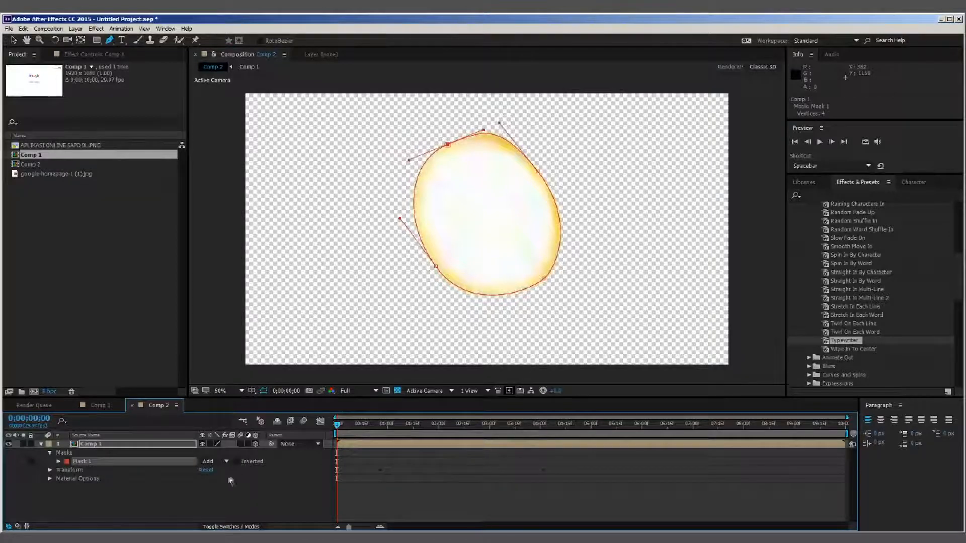
pyautogui.click(237, 462)
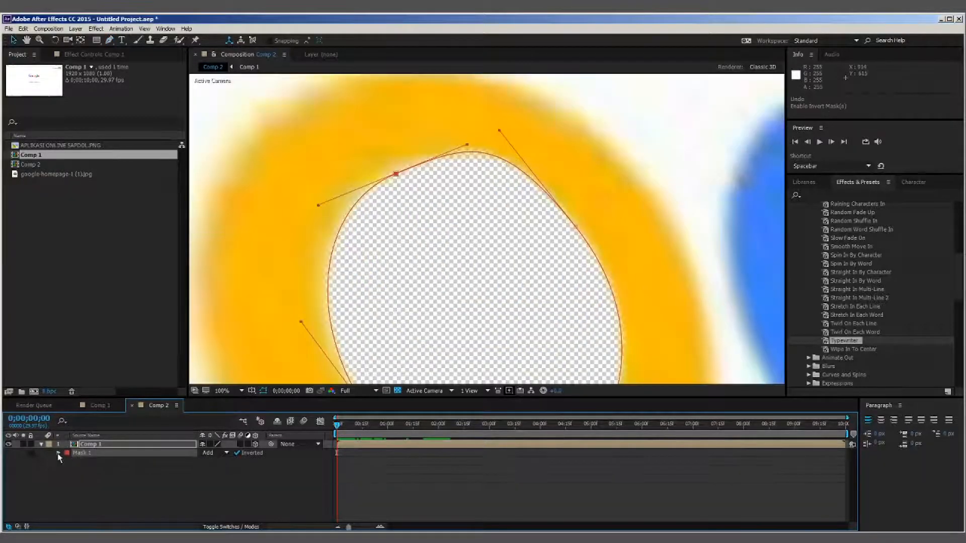
# - Enable keyframing for Mask 1's path, feather, opacity and expansion at 0;00;00;00
pyautogui.click(59, 454)
pyautogui.click(75, 461)
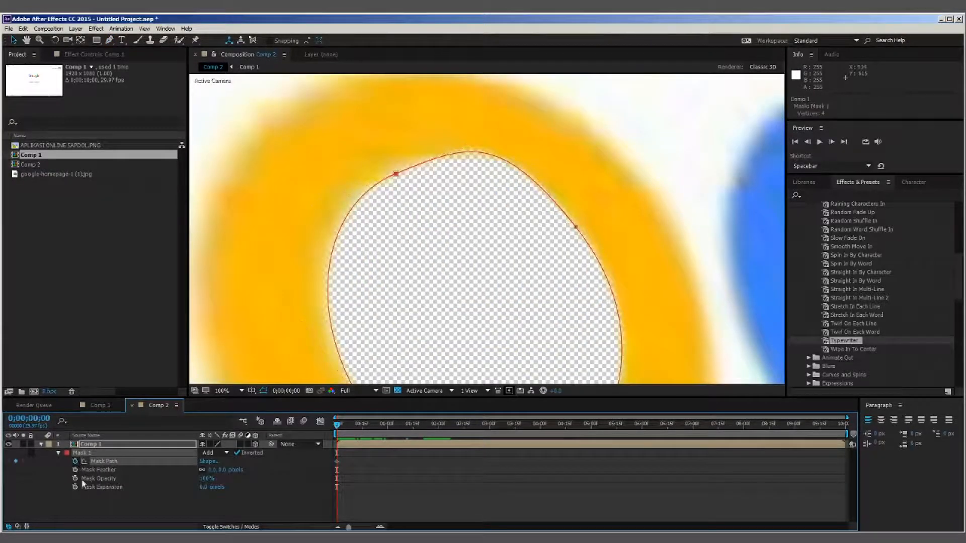
pyautogui.click(75, 470)
pyautogui.click(75, 478)
pyautogui.click(75, 487)
# - Split the Comp 1 layer at 0;00;00;25 and delete Mask 1 from the upper segment
pyautogui.moveTo(339, 425); pyautogui.dragTo(379, 498)
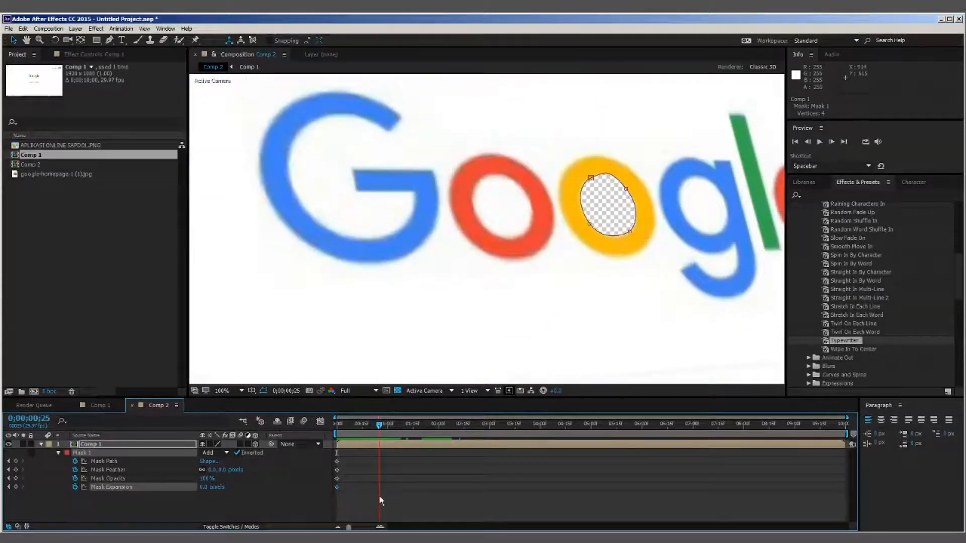
pyautogui.click(239, 493)
pyautogui.click(82, 454)
pyautogui.click(394, 445)
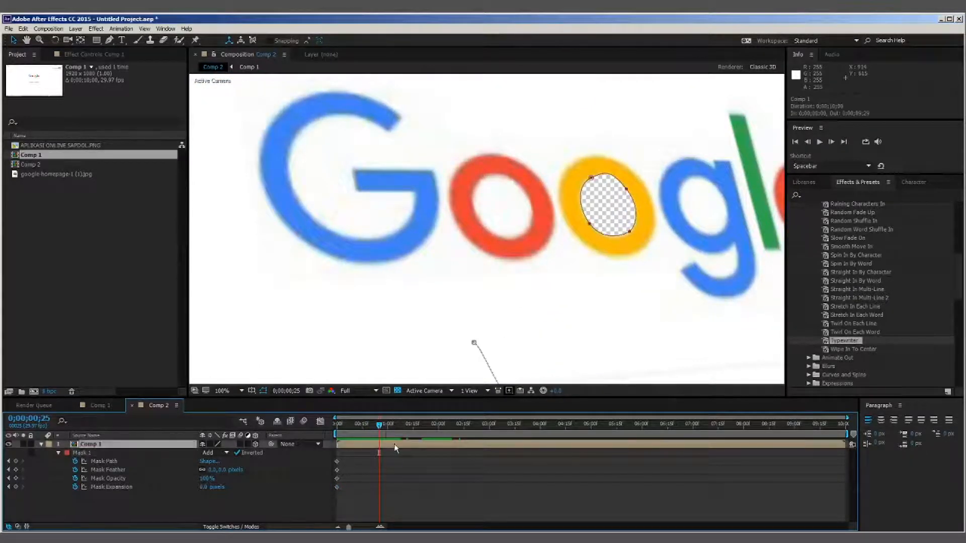
pyautogui.hotkey('ctrl', 'd')
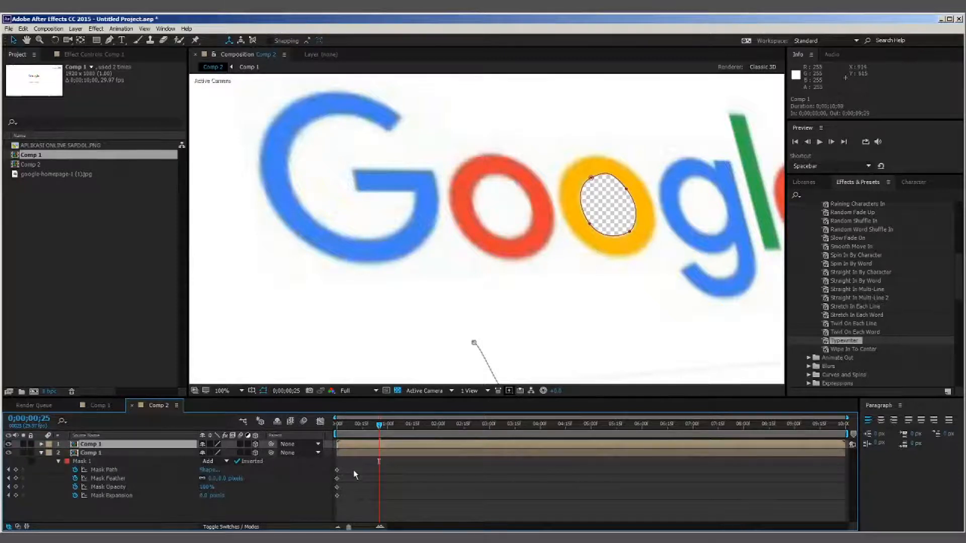
pyautogui.hotkey('ctrl', 'z')
pyautogui.hotkey('ctrl', 'd')
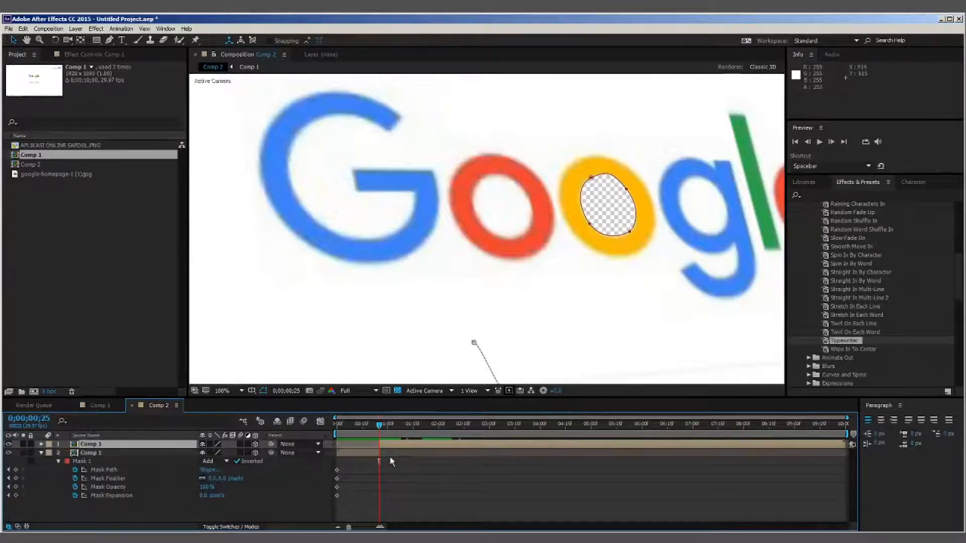
pyautogui.press('m')
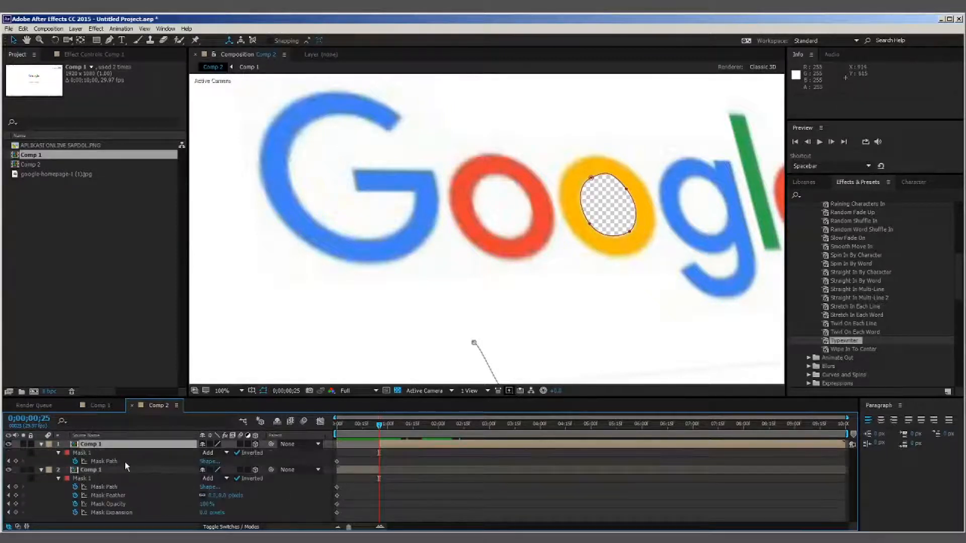
pyautogui.click(80, 453)
pyautogui.press('Delete')
# - Extend the upper Comp 1 layer's start to 0;00;00;15 and fade its opacity from 0% there to 100% at 0;00;00;25
pyautogui.moveTo(378, 445)
pyautogui.mouseDown()
pyautogui.moveTo(353, 434)
pyautogui.moveTo(379, 457)
pyautogui.mouseUp()
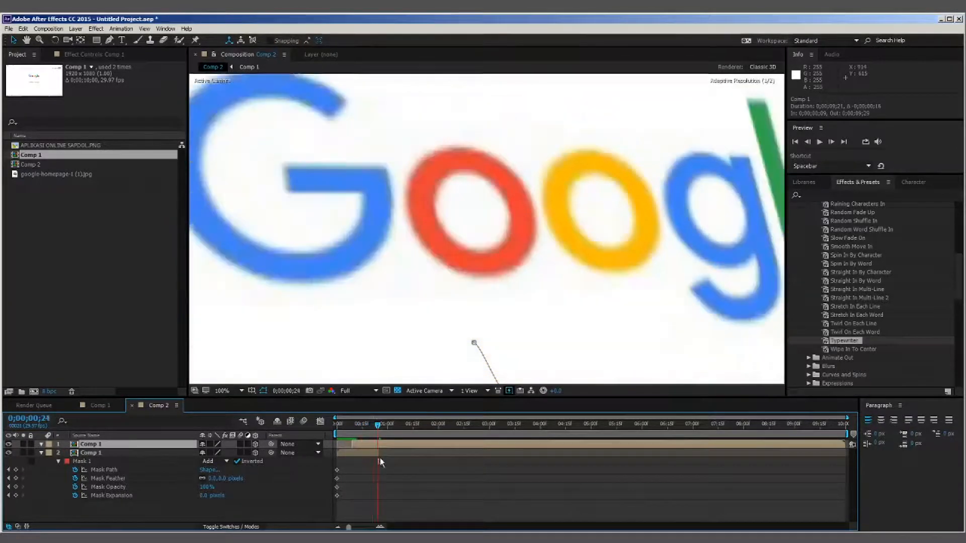
pyautogui.click(381, 448)
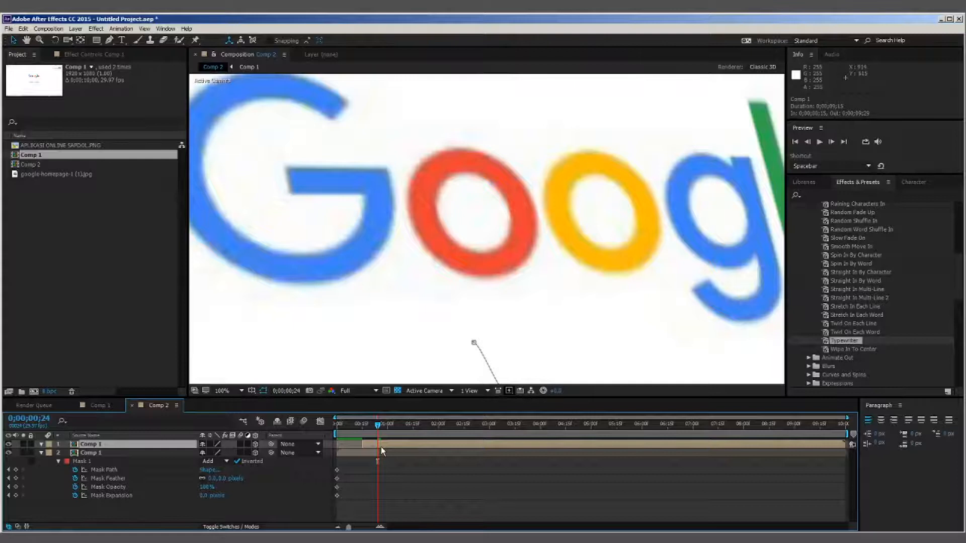
pyautogui.press('t')
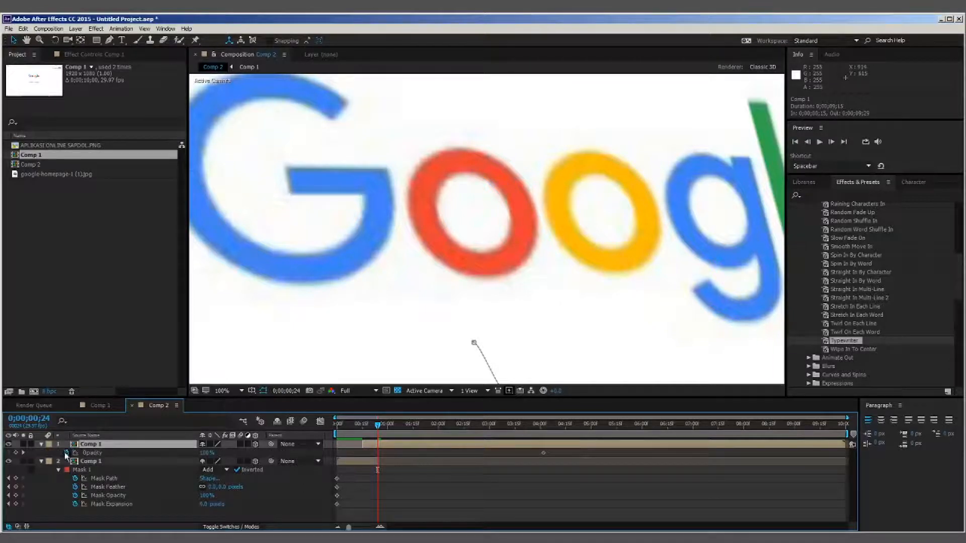
pyautogui.click(542, 453)
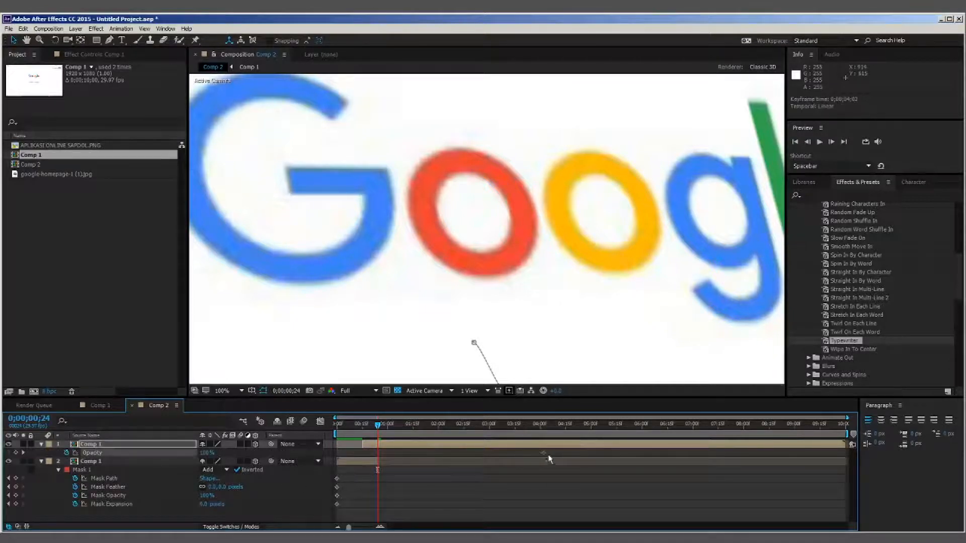
pyautogui.moveTo(543, 454); pyautogui.dragTo(431, 468)
pyautogui.moveTo(382, 434); pyautogui.dragTo(362, 433)
pyautogui.moveTo(207, 453); pyautogui.dragTo(171, 453)
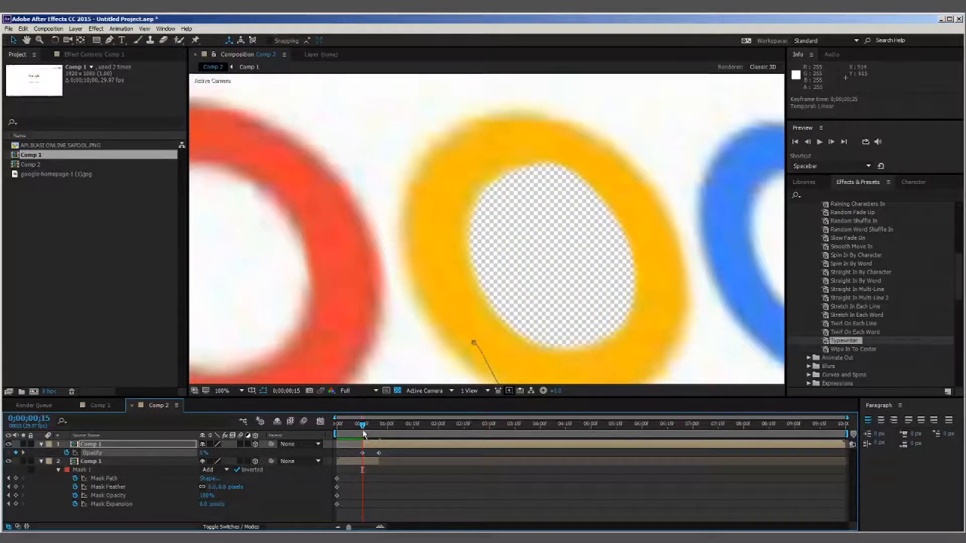
pyautogui.press('space')
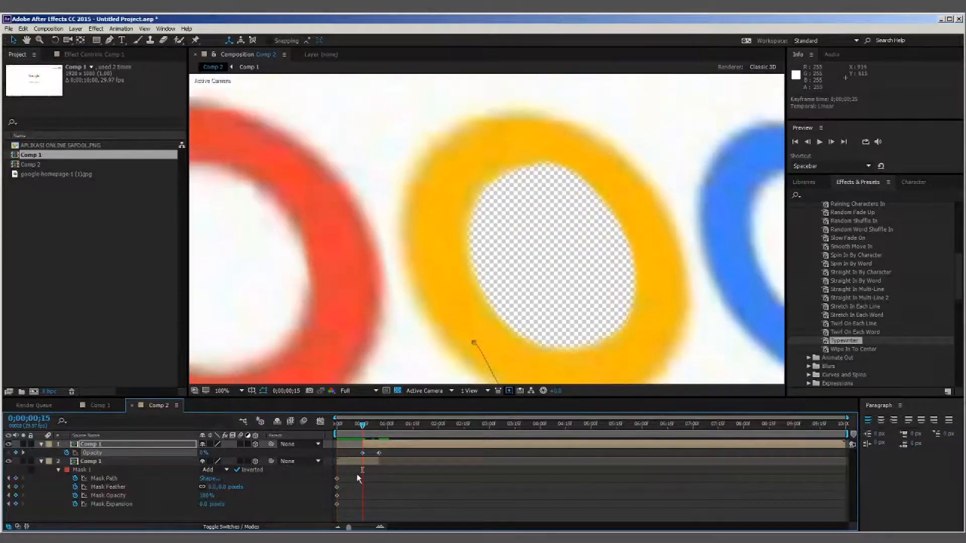
# - At 0;00;00;00, enlarge the masked Comp 1 layer's scale to 3767% and reposition it around the yellow "o" opening
pyautogui.press('s')
pyautogui.press('s')
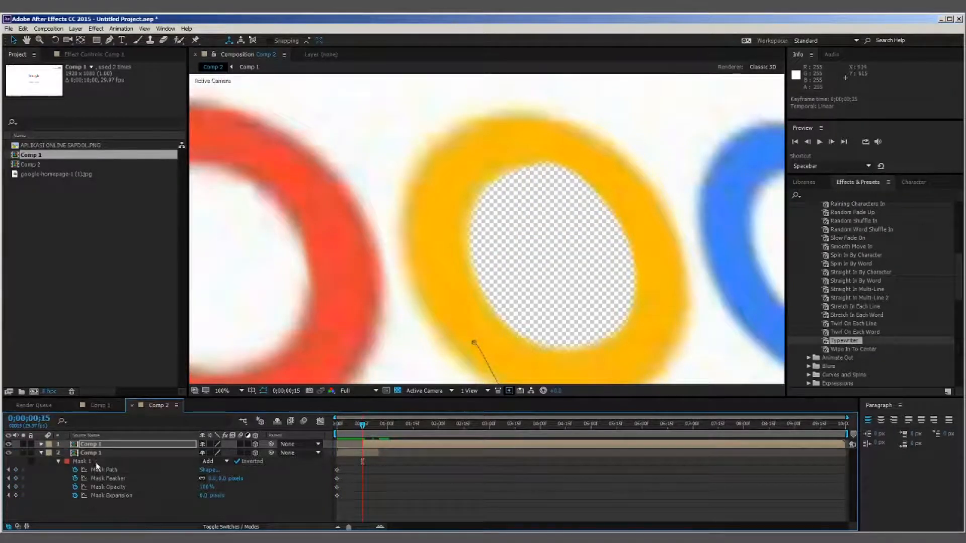
pyautogui.click(94, 454)
pyautogui.press('s')
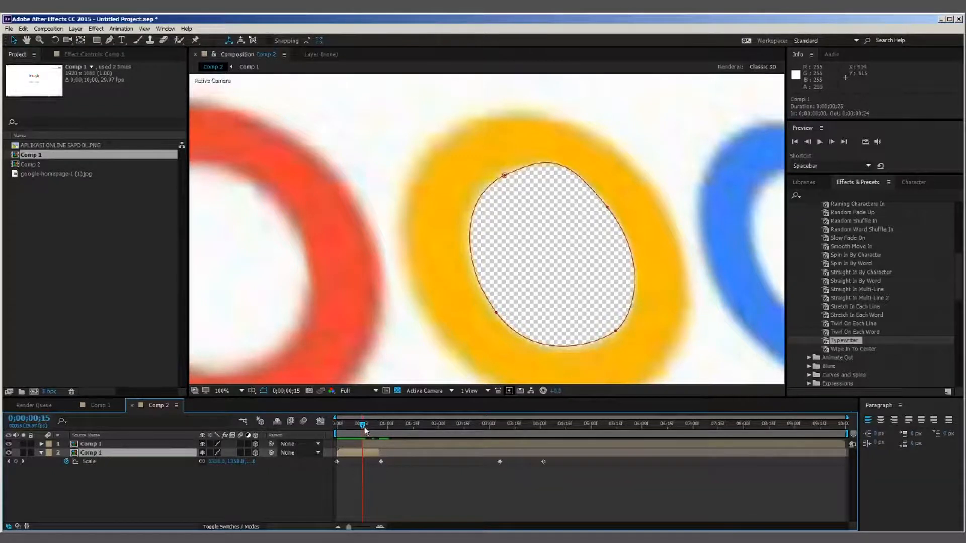
pyautogui.press('Home')
pyautogui.moveTo(215, 282); pyautogui.dragTo(263, 218)
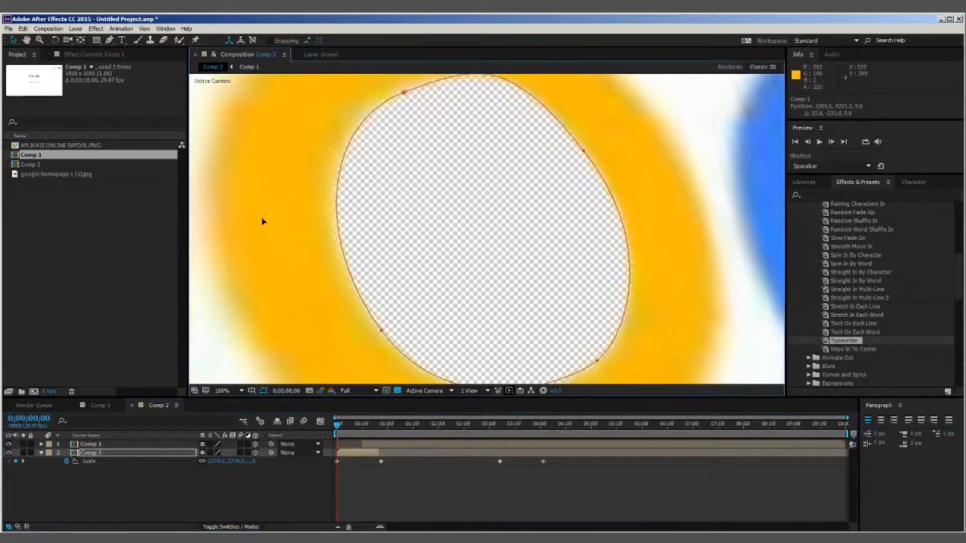
pyautogui.moveTo(232, 461); pyautogui.dragTo(631, 475)
pyautogui.moveTo(549, 91); pyautogui.dragTo(562, 362)
pyautogui.moveTo(581, 183); pyautogui.dragTo(641, 383)
pyautogui.scroll(-5, 594, 232)
pyautogui.scroll(-2, 613, 231)
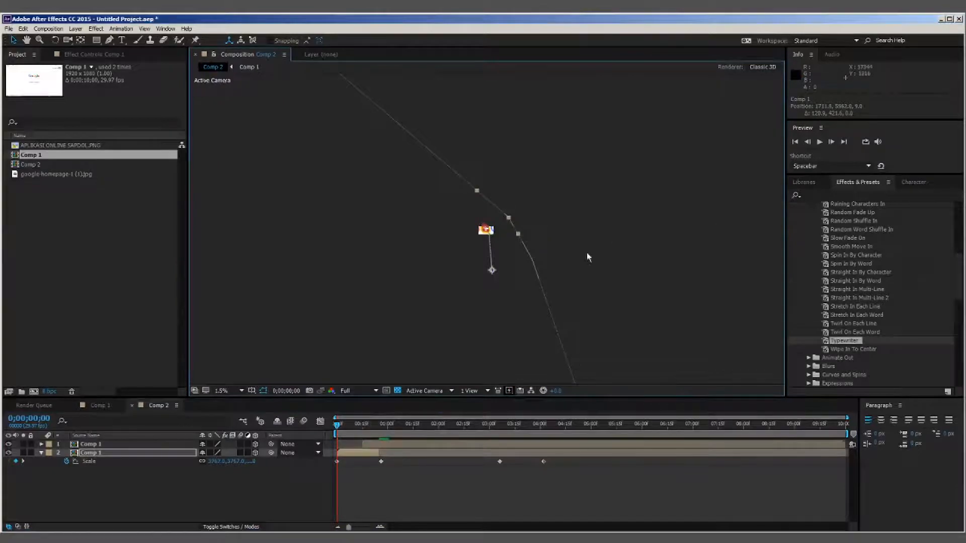
pyautogui.scroll(2, 520, 247)
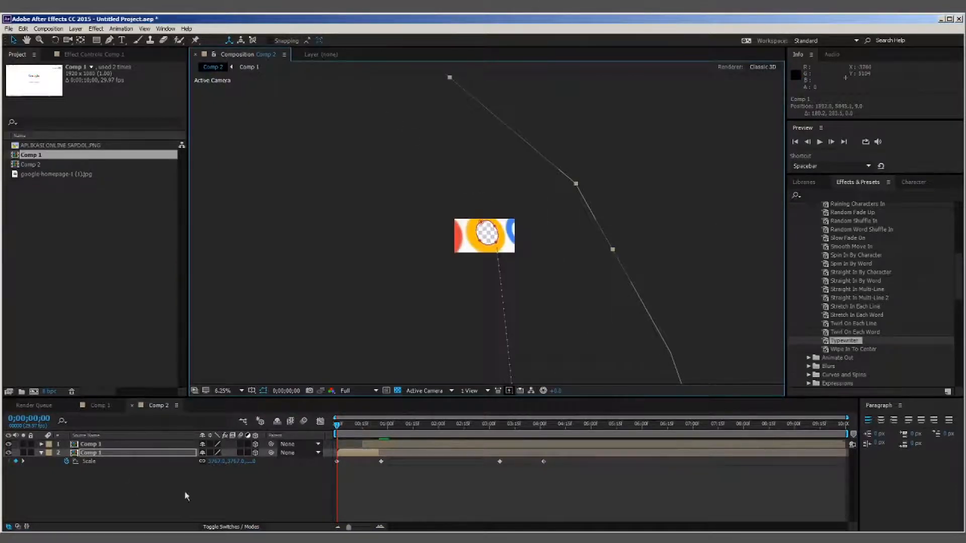
# - Enlarge the masked layer's first scale keyframe beyond 10681%, recentre the "o" opening in the frame and preview the zoom
pyautogui.moveTo(250, 466); pyautogui.dragTo(254, 509)
pyautogui.moveTo(242, 461); pyautogui.dragTo(752, 126)
pyautogui.moveTo(480, 245); pyautogui.dragTo(508, 267)
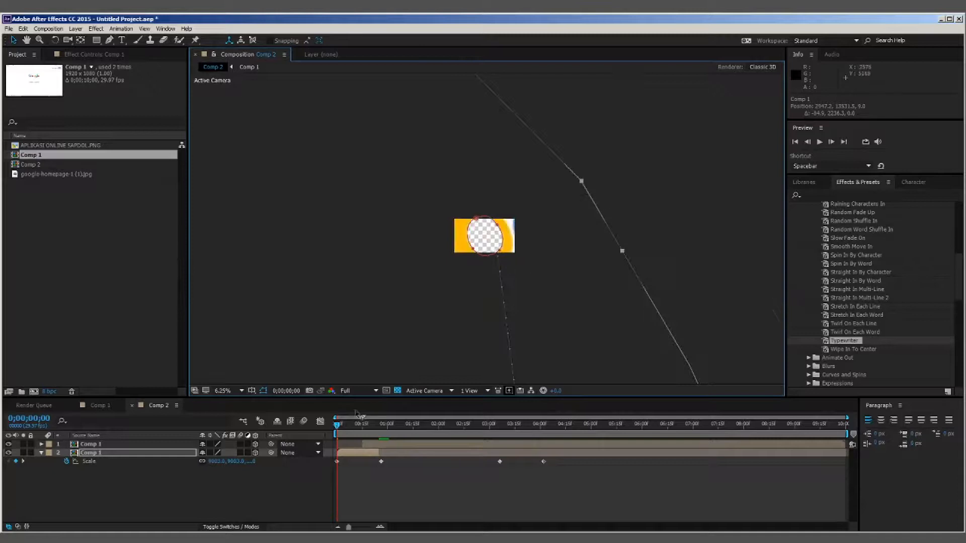
pyautogui.moveTo(218, 462); pyautogui.dragTo(238, 475)
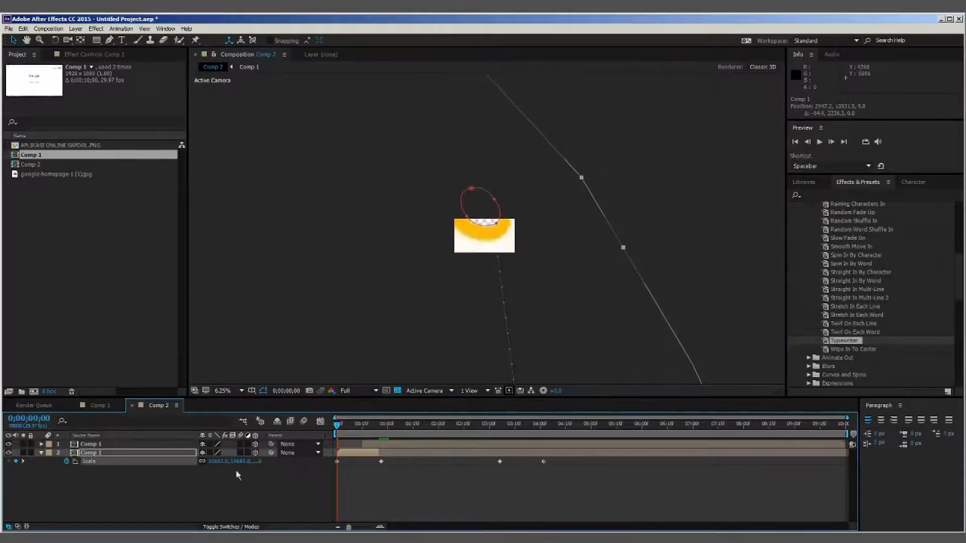
pyautogui.moveTo(293, 455); pyautogui.dragTo(524, 387)
pyautogui.moveTo(213, 463); pyautogui.dragTo(319, 455)
pyautogui.moveTo(466, 197); pyautogui.dragTo(492, 308)
pyautogui.press('.')
pyautogui.press('space')
pyautogui.moveTo(377, 460); pyautogui.dragTo(602, 483)
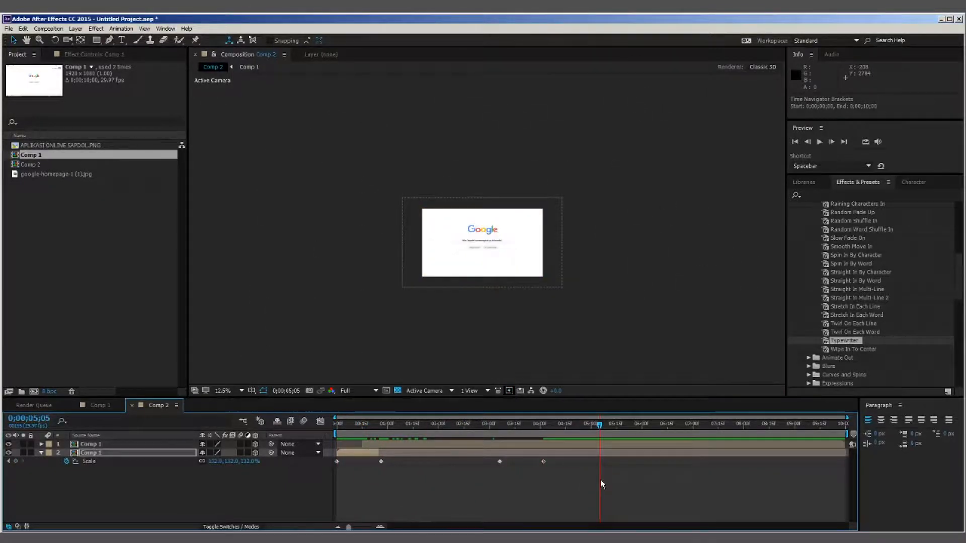
# - Try pre-composing both Comp 1 layers with all attributes moved into a new composition, and undo it
pyautogui.keyDown('shift'); pyautogui.click(93, 444); pyautogui.keyUp('shift')
pyautogui.rightClick(93, 444)
pyautogui.click(147, 370)
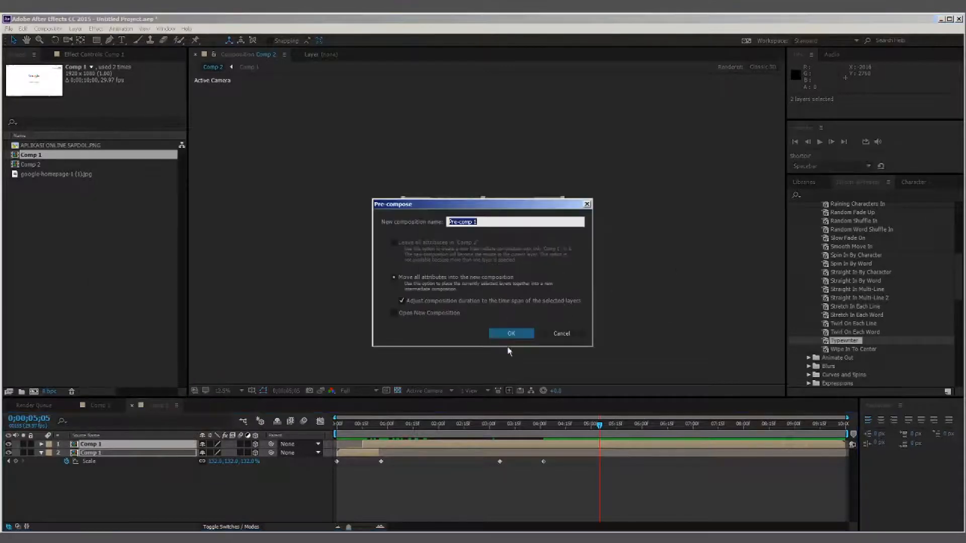
pyautogui.press('Return')
pyautogui.click(372, 424)
pyautogui.moveTo(374, 452); pyautogui.dragTo(388, 466)
pyautogui.hotkey('ctrl', 'z')
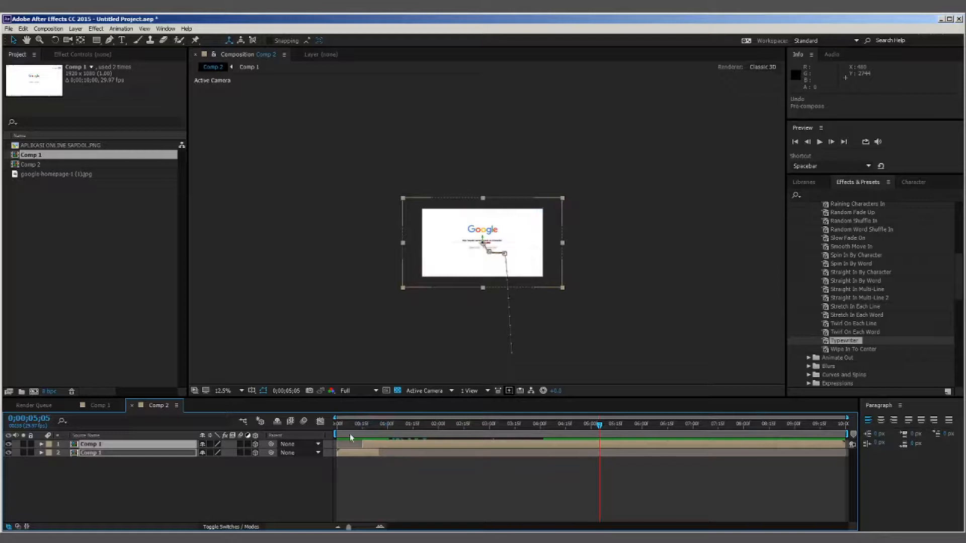
# - Extend the end of the lower masked Comp 1 layer to 0;00;01;17 and check the overlap with the upper layer
pyautogui.moveTo(348, 428); pyautogui.dragTo(399, 452)
pyautogui.click(378, 427)
pyautogui.moveTo(396, 446); pyautogui.dragTo(423, 448)
pyautogui.click(393, 452)
pyautogui.hotkey('ctrl', 'z')
pyautogui.moveTo(358, 430); pyautogui.dragTo(345, 465)
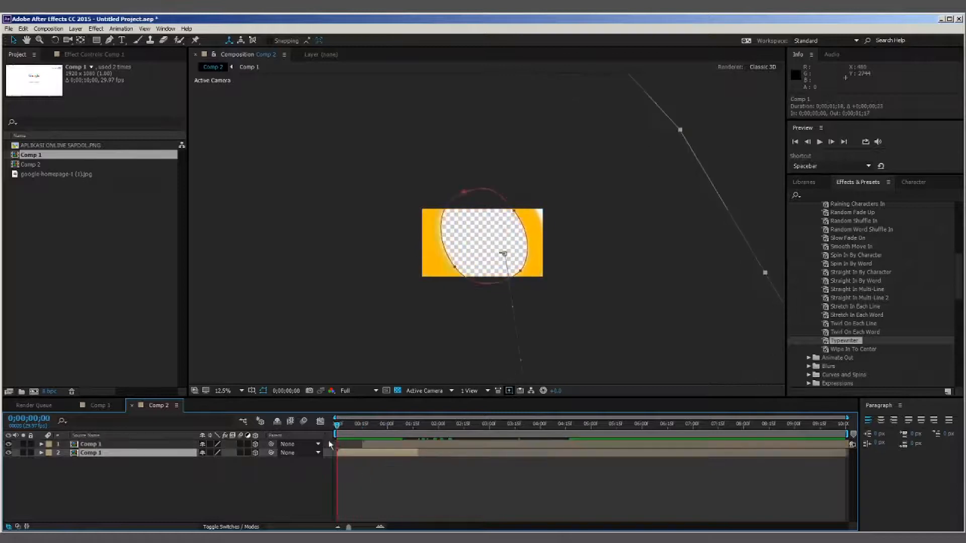
pyautogui.moveTo(328, 440); pyautogui.dragTo(422, 472)
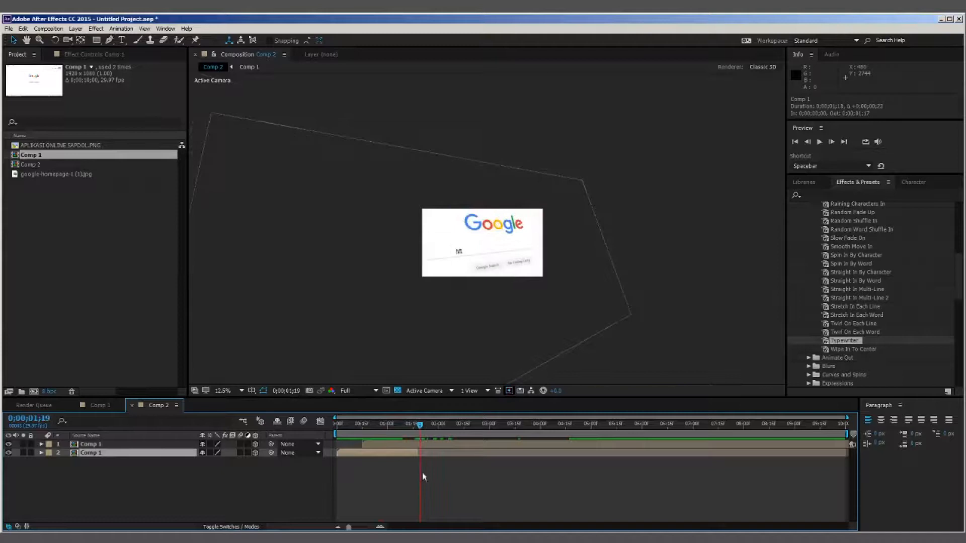
# - Preview the Comp 2 animation from the start with both Comp 1 layers in place
pyautogui.click(90, 445)
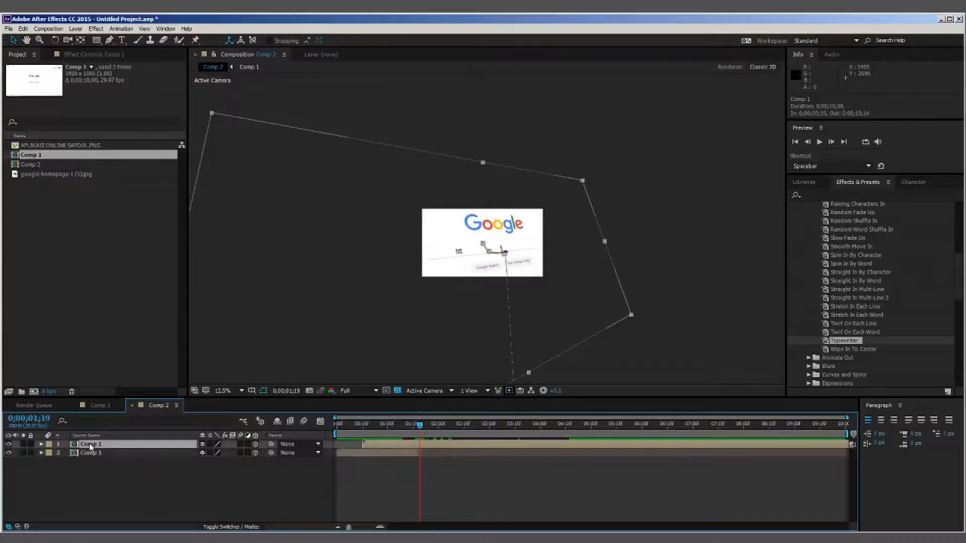
pyautogui.click(90, 476)
pyautogui.click(89, 446)
pyautogui.click(108, 466)
pyautogui.click(820, 142)
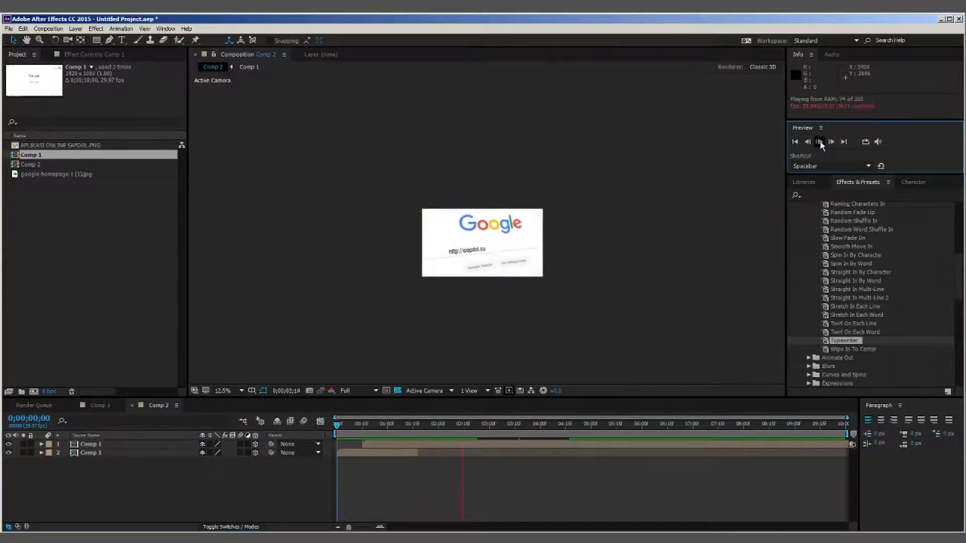
pyautogui.click(819, 142)
pyautogui.press('.')
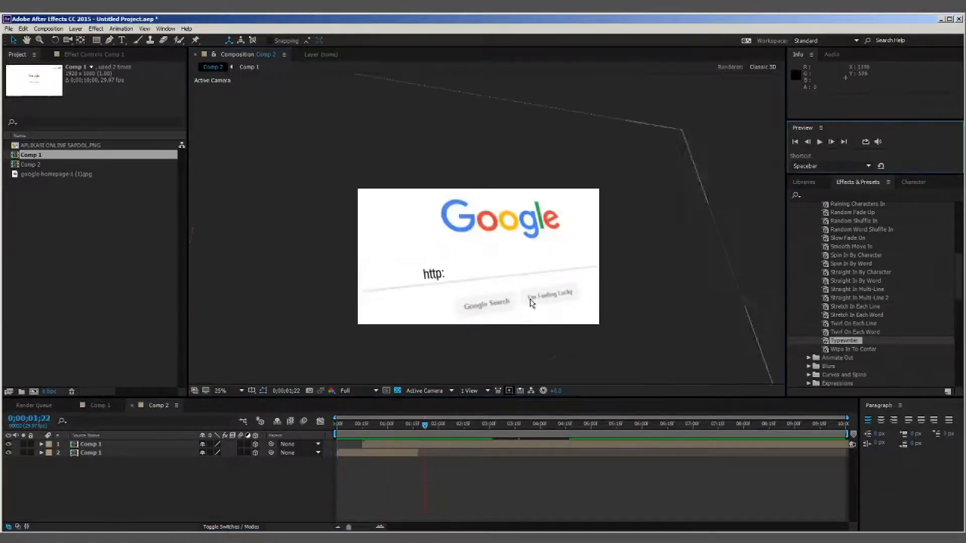
# - Try deleting the lower masked Comp 1 layer and shifting the remaining layer earlier, and undo both changes
pyautogui.click(367, 454)
pyautogui.press('Delete')
pyautogui.click(394, 448)
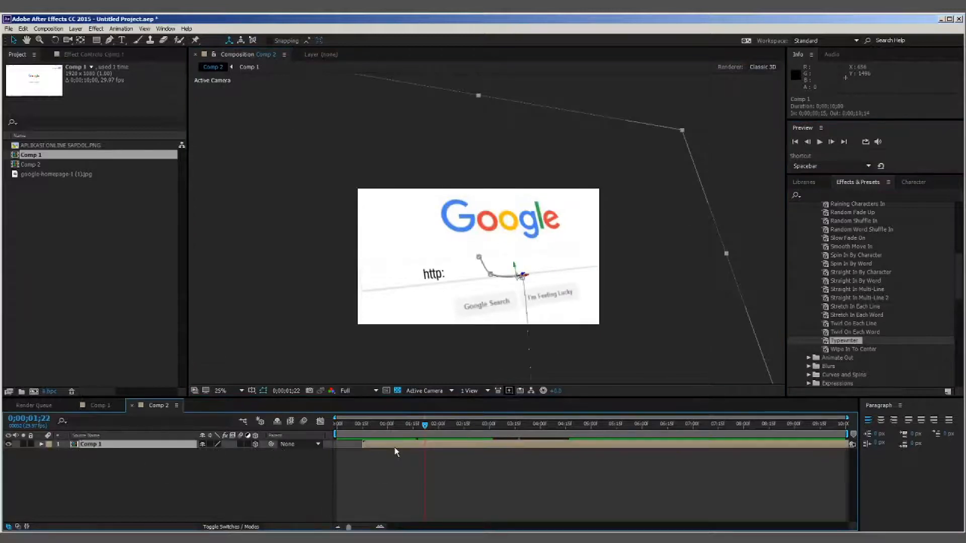
pyautogui.moveTo(394, 448); pyautogui.dragTo(346, 478)
pyautogui.click(339, 424)
pyautogui.hotkey('ctrl', 'z')
pyautogui.hotkey('ctrl', 'z')
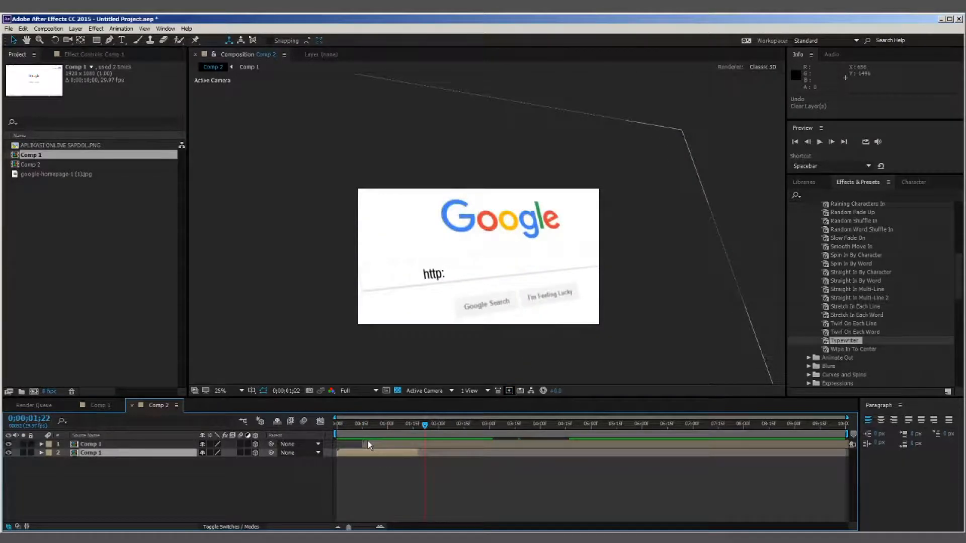
# - Move the masked Comp 1 layer's opacity keyframe to 0;00;00;20 and add another opacity keyframe at 0;00;01;04
pyautogui.moveTo(340, 425); pyautogui.dragTo(370, 487)
pyautogui.press('t')
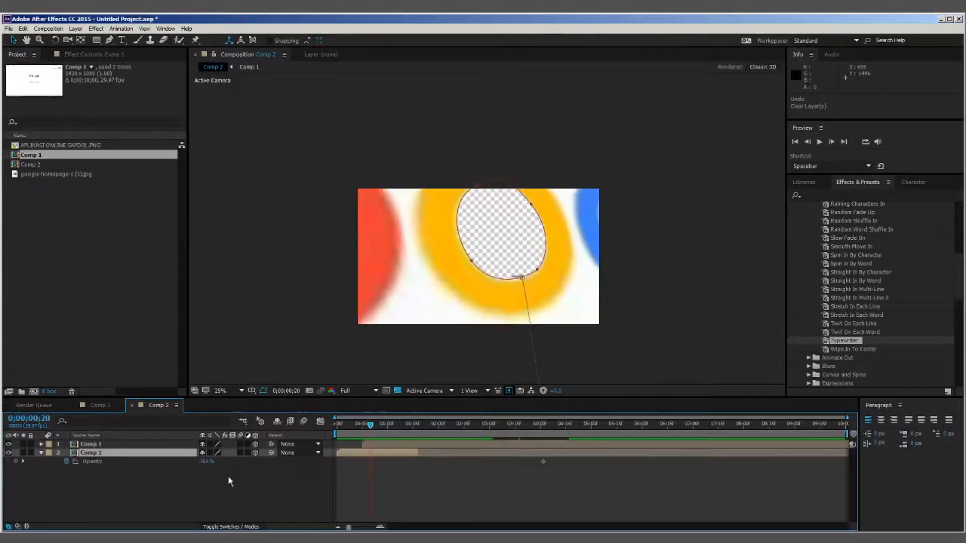
pyautogui.moveTo(543, 462); pyautogui.dragTo(370, 475)
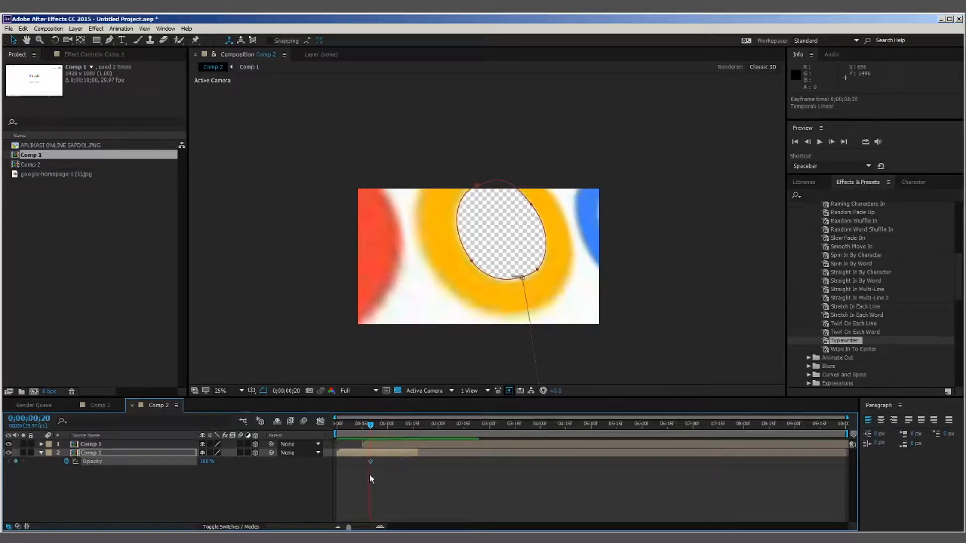
pyautogui.moveTo(373, 430); pyautogui.dragTo(395, 465)
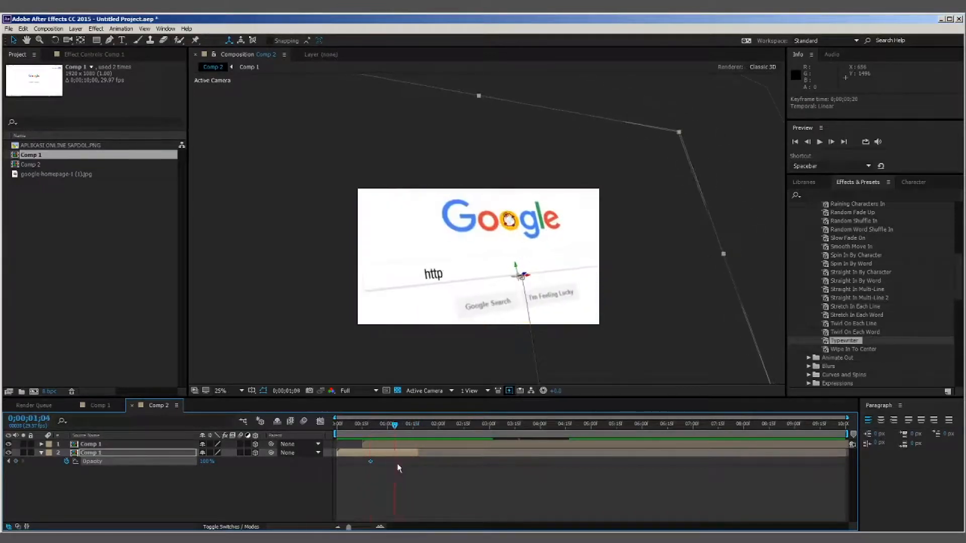
pyautogui.moveTo(204, 462); pyautogui.dragTo(109, 490)
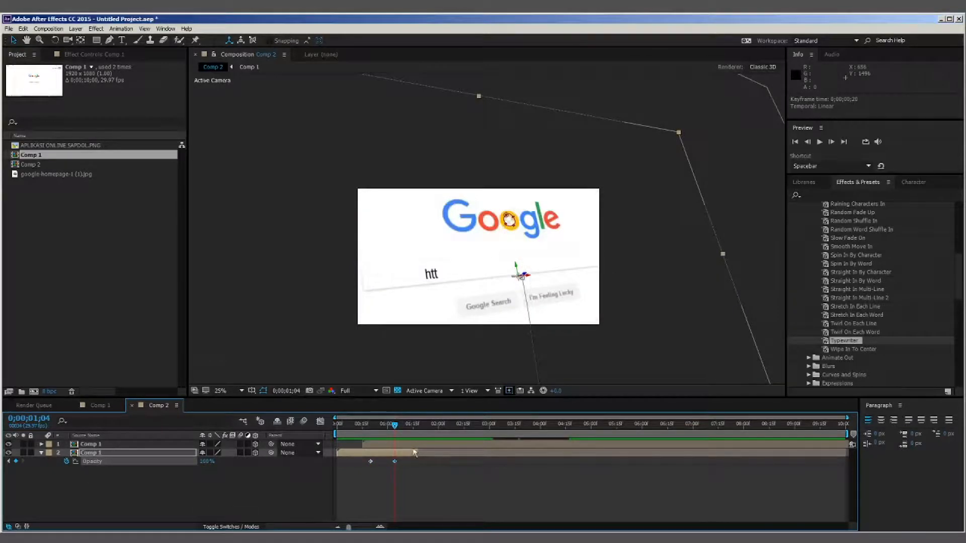
pyautogui.moveTo(205, 462); pyautogui.dragTo(272, 492)
# - Delete the lower masked Comp 1 layer and shift the remaining Comp 1 layer to start at 0;00;00;00
pyautogui.moveTo(351, 425); pyautogui.dragTo(363, 492)
pyautogui.click(375, 452)
pyautogui.press('Delete')
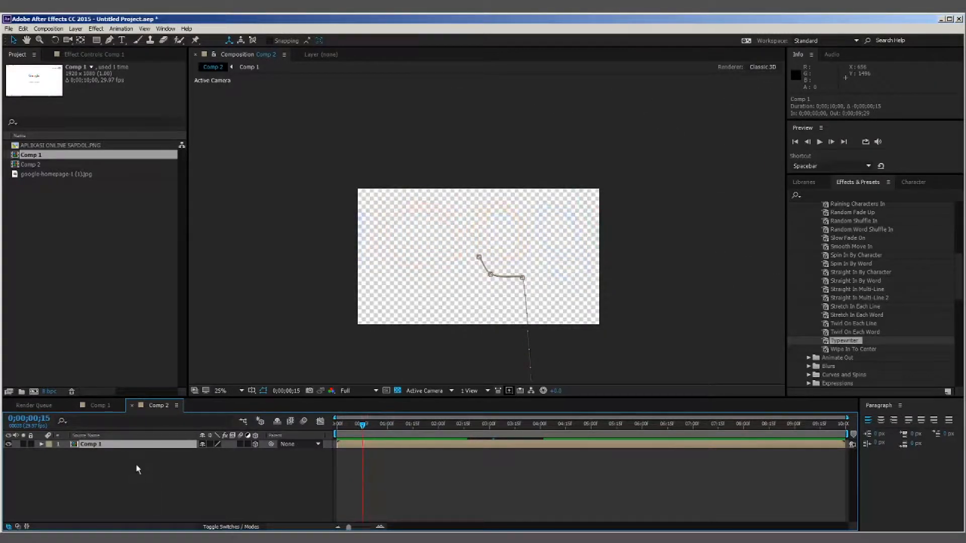
# - Remove the opacity keyframes from the Comp 1 layer and trim the layer's end to 0;00;04;22
pyautogui.click(379, 453)
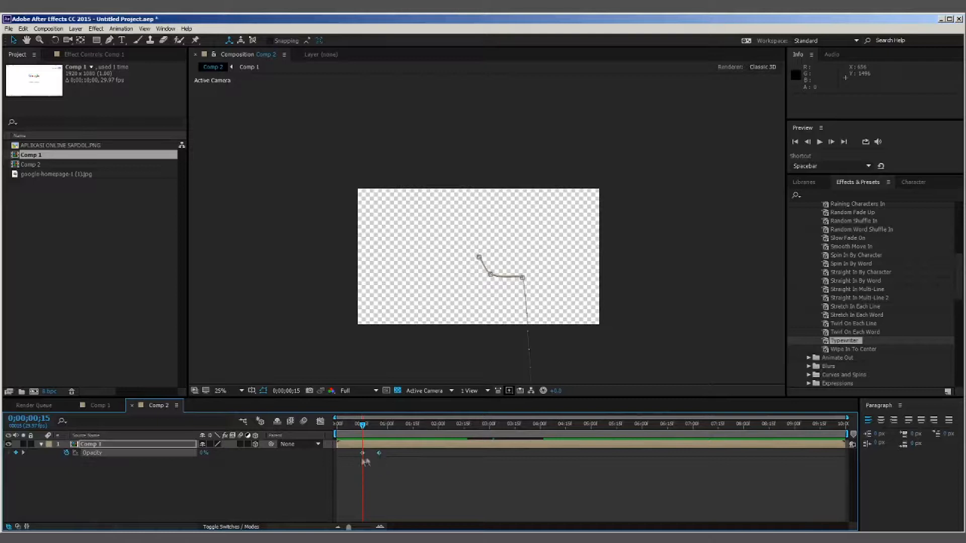
pyautogui.moveTo(379, 454); pyautogui.dragTo(331, 465)
pyautogui.press('space')
pyautogui.press('Delete')
pyautogui.moveTo(357, 425); pyautogui.dragTo(562, 454)
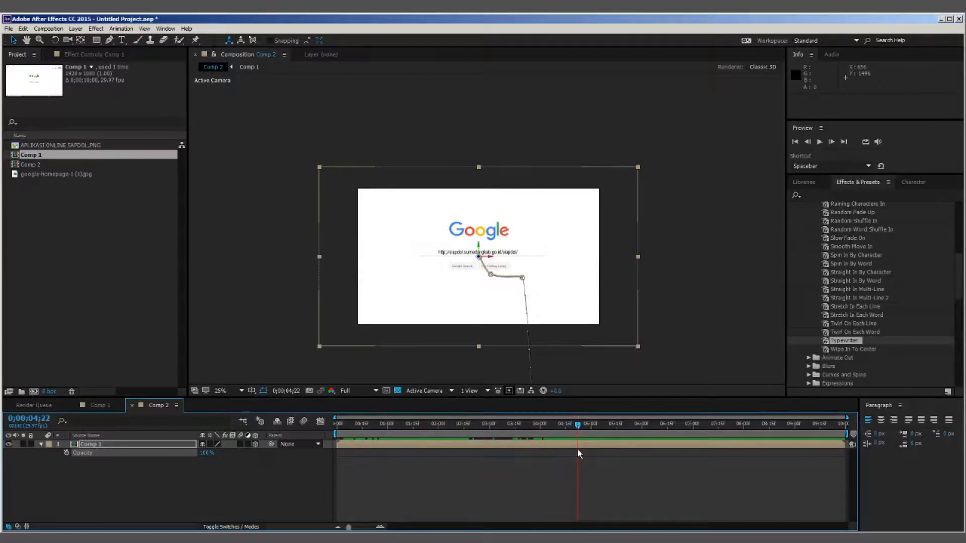
pyautogui.hotkey('alt', ']')
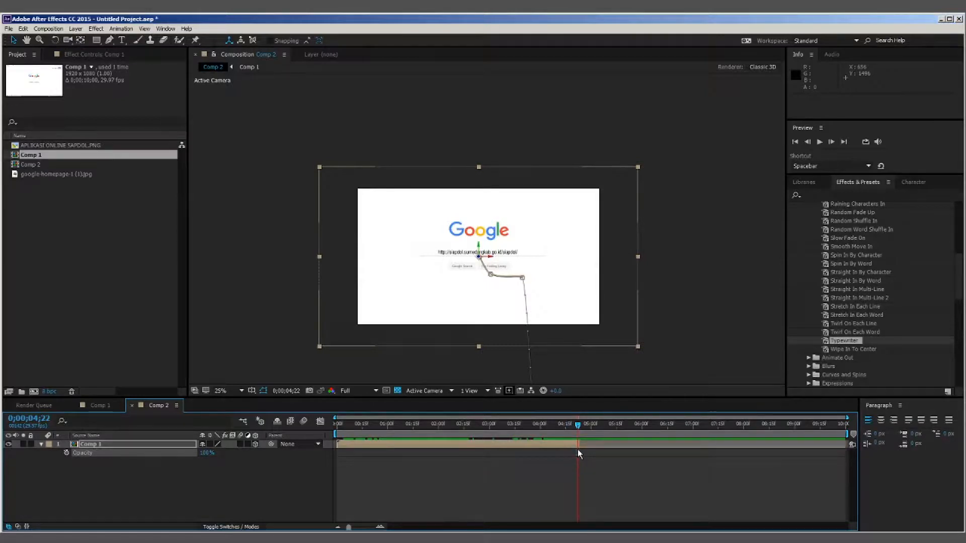
# - Add APLIKASI ONLINE SAPDOL.PNG to Comp 2 beneath the Comp 1 layer, starting shortly before Comp 1 ends
pyautogui.click(74, 174)
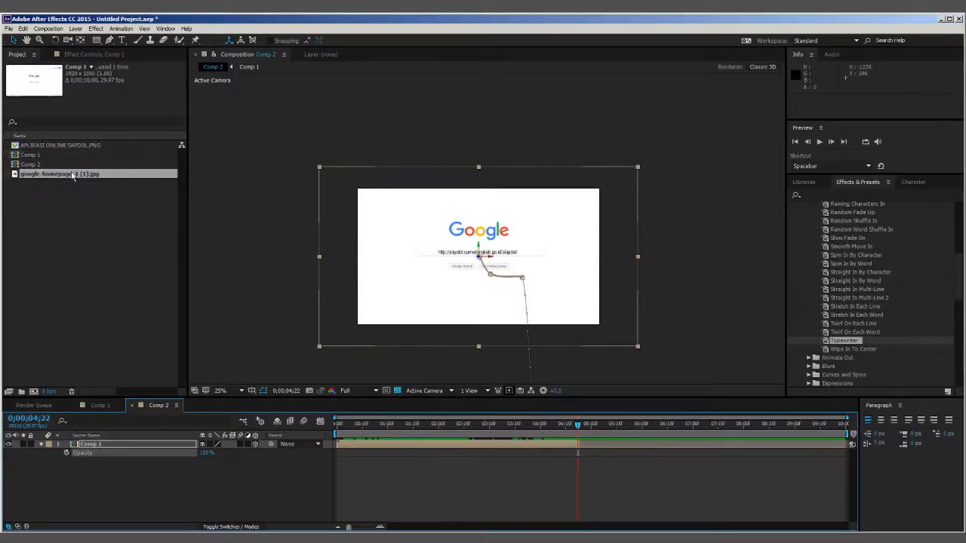
pyautogui.click(45, 146)
pyautogui.moveTo(71, 152); pyautogui.dragTo(604, 446)
# - Make the APLIKASI ONLINE SAPDOL.PNG layer 3D, scale it to 218% and move it to about 388, 848
pyautogui.press('s')
pyautogui.moveTo(232, 473); pyautogui.dragTo(189, 469)
pyautogui.click(257, 461)
pyautogui.moveTo(570, 281); pyautogui.dragTo(500, 321)
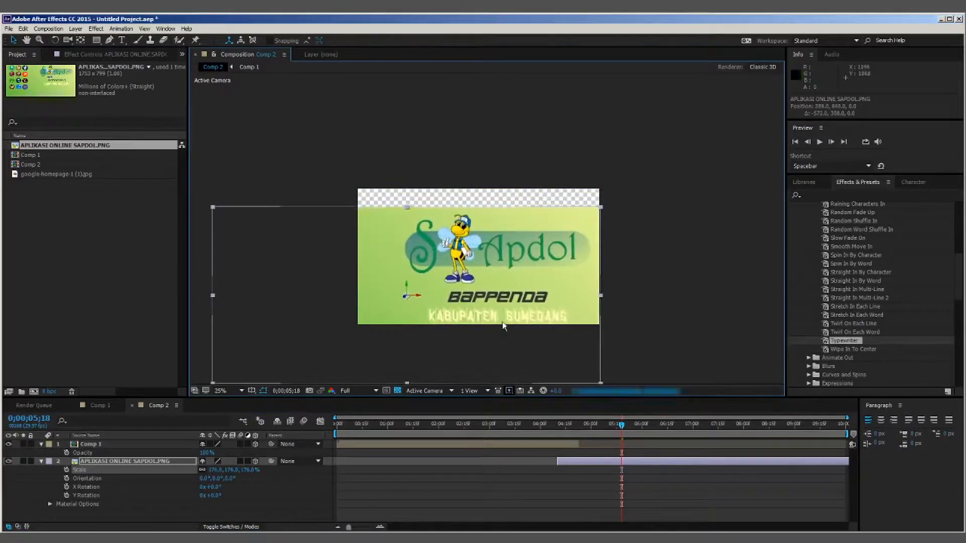
pyautogui.moveTo(245, 472); pyautogui.dragTo(280, 487)
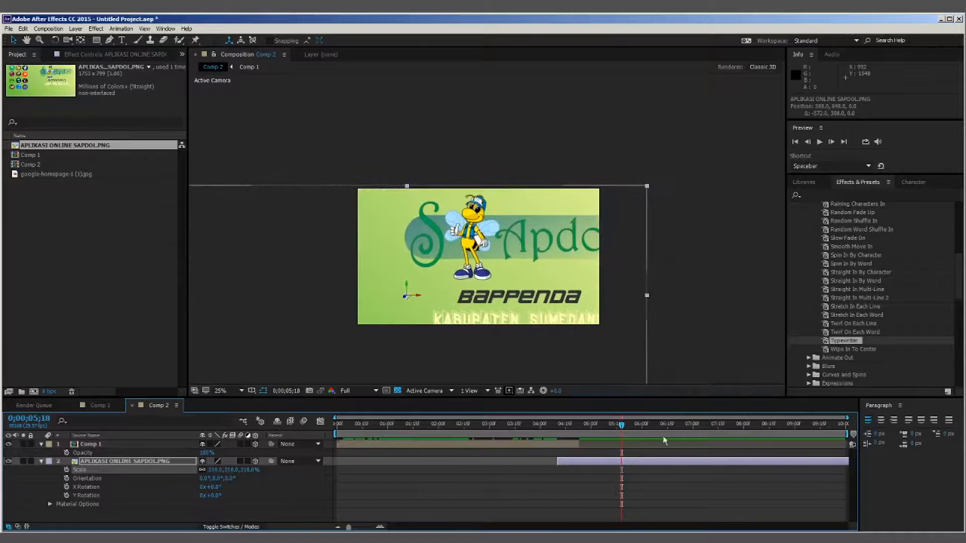
pyautogui.click(566, 436)
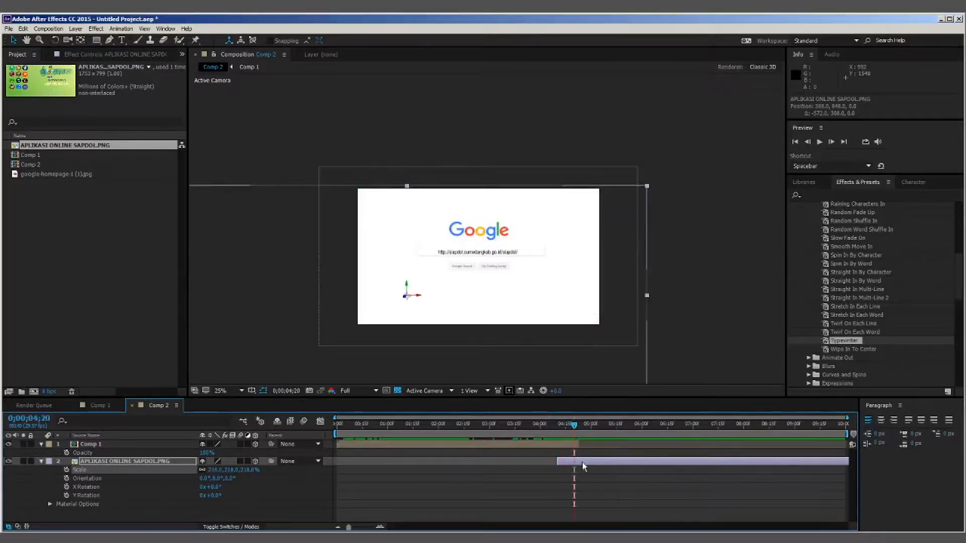
# - Shift the APLIKASI ONLINE SAPDOL.PNG layer to start at 0;00;04;23, right where Comp 1 ends, and check the cut
pyautogui.moveTo(582, 463); pyautogui.dragTo(599, 464)
pyautogui.click(576, 437)
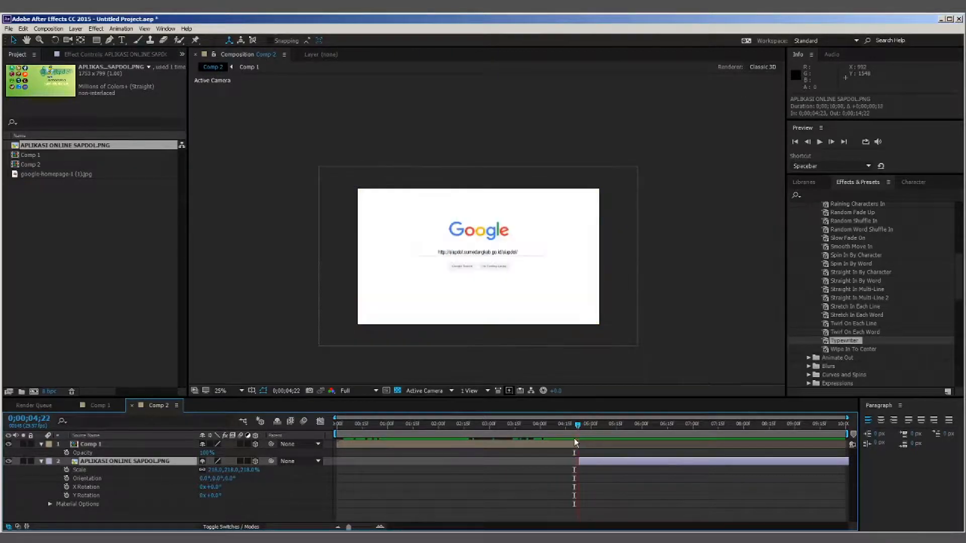
pyautogui.click(603, 436)
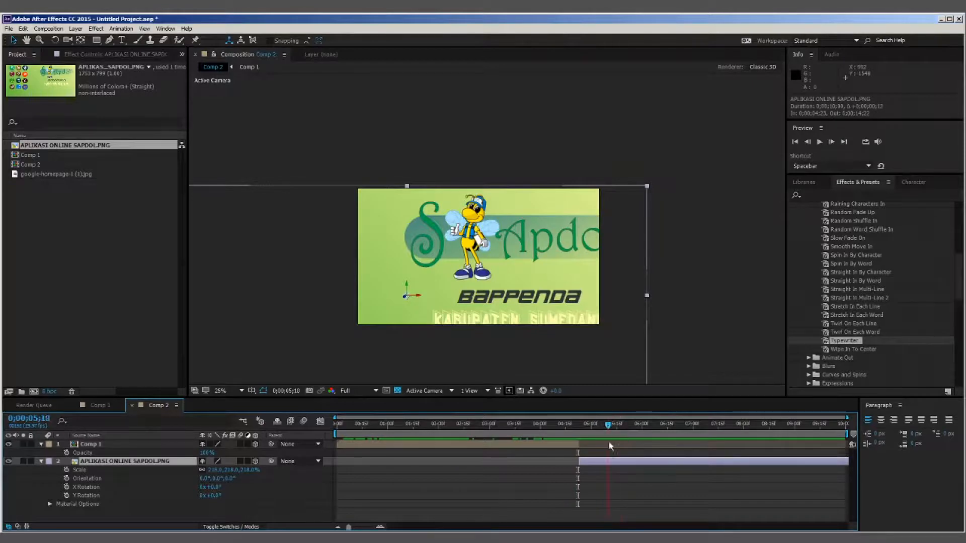
pyautogui.moveTo(609, 446); pyautogui.dragTo(578, 457)
# - Enable keyframes for all transform properties of the APLIKASI ONLINE SAPDOL.PNG layer at 0;00;04;22
pyautogui.doubleClick(41, 464)
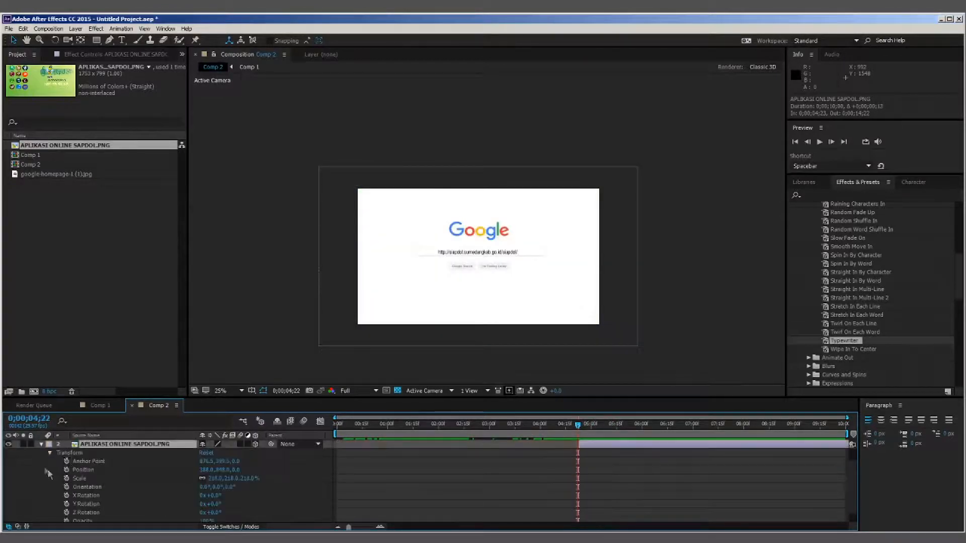
pyautogui.click(99, 462)
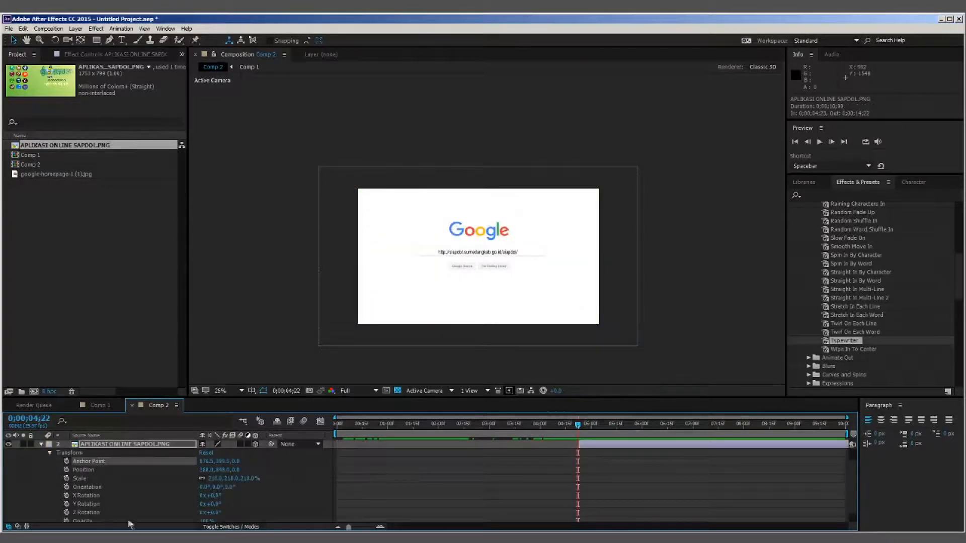
pyautogui.keyDown('shift'); pyautogui.click(85, 521); pyautogui.keyUp('shift')
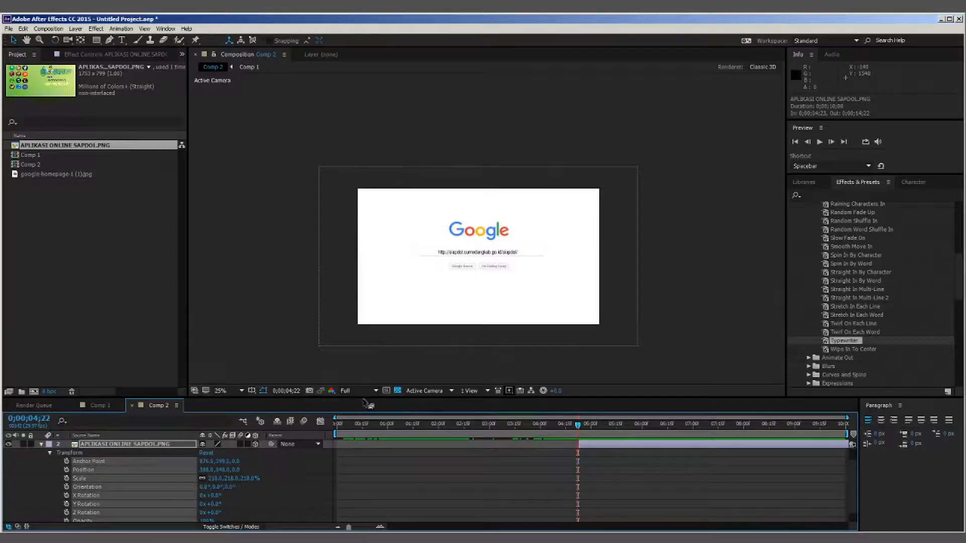
pyautogui.moveTo(377, 399); pyautogui.dragTo(377, 349)
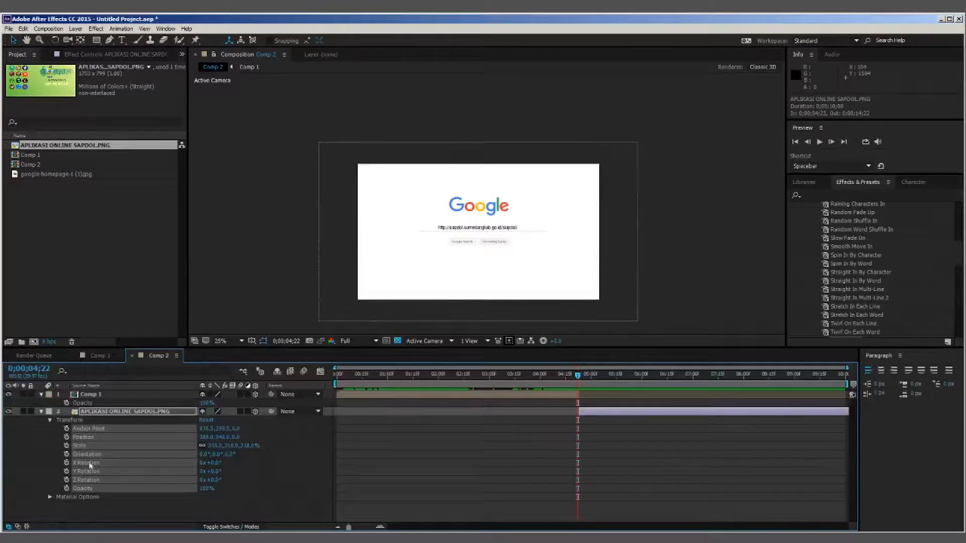
pyautogui.click(67, 437)
# - At 0;00;05;23, keyframe the image at 158% scale, position about 640, 596, and X, Y, Z rotation of -31°, -35° and -21°
pyautogui.moveTo(580, 380); pyautogui.dragTo(630, 411)
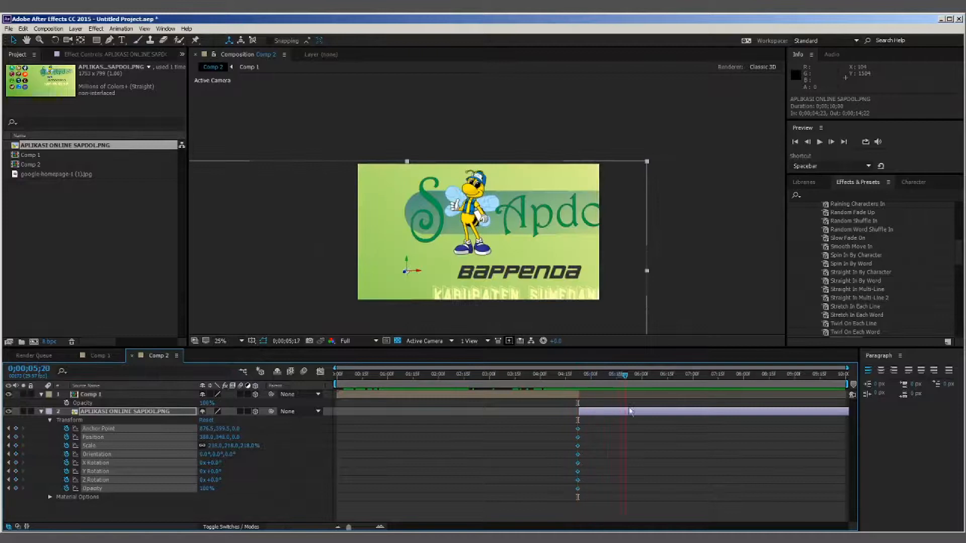
pyautogui.click(166, 508)
pyautogui.moveTo(234, 450); pyautogui.dragTo(206, 449)
pyautogui.moveTo(519, 227); pyautogui.dragTo(551, 195)
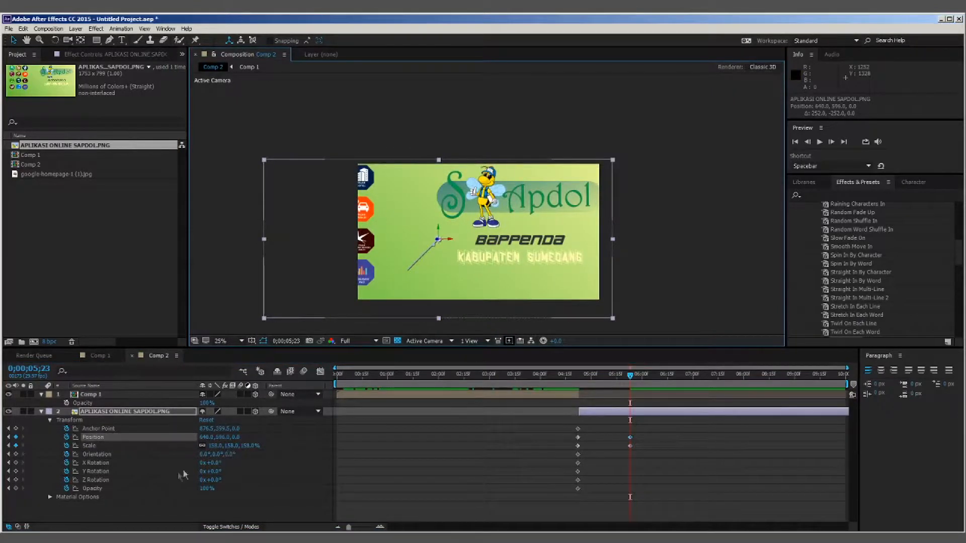
pyautogui.moveTo(213, 473)
pyautogui.mouseDown()
pyautogui.moveTo(222, 472)
pyautogui.moveTo(202, 473)
pyautogui.moveTo(224, 479)
pyautogui.moveTo(215, 462)
pyautogui.moveTo(198, 473)
pyautogui.moveTo(213, 473)
pyautogui.moveTo(212, 483)
pyautogui.mouseUp()
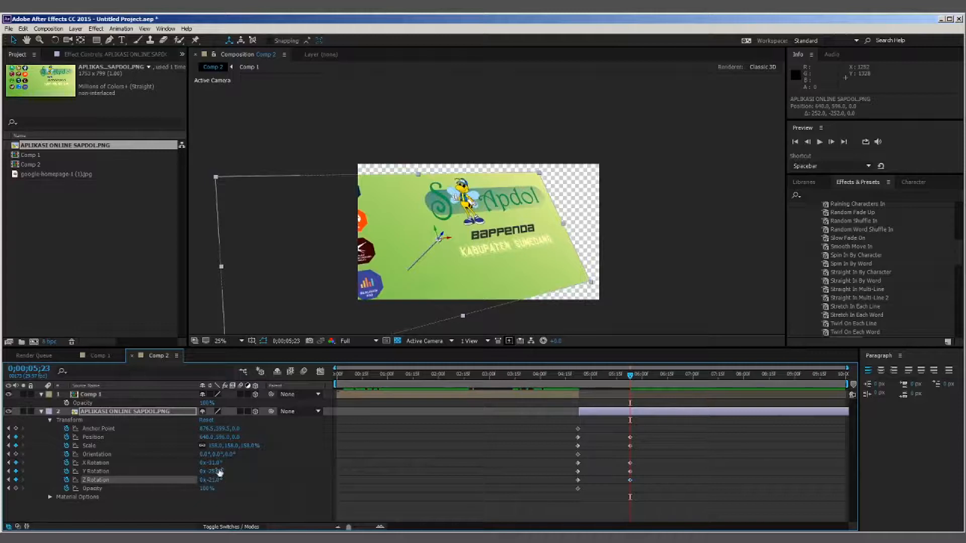
# - Enlarge and reposition the tilted image at 0;00;05;23, and add an intermediate position keyframe midway from the layer's start
pyautogui.moveTo(230, 448); pyautogui.dragTo(241, 451)
pyautogui.moveTo(521, 244)
pyautogui.mouseDown()
pyautogui.moveTo(537, 250)
pyautogui.moveTo(533, 242)
pyautogui.mouseUp()
pyautogui.moveTo(578, 377); pyautogui.dragTo(604, 437)
pyautogui.moveTo(577, 383); pyautogui.dragTo(645, 410)
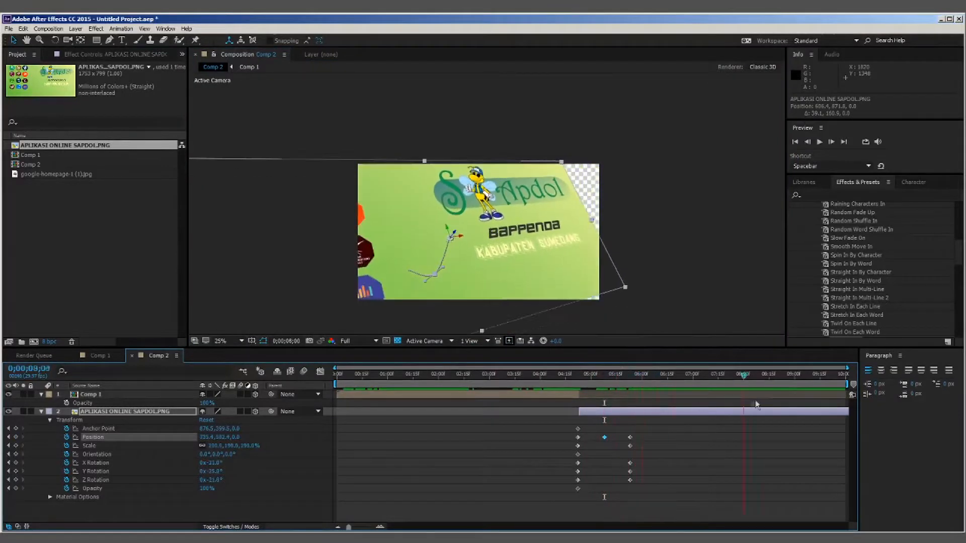
# - At 0;00;09;29, keyframe a reduced scale and a position further right and up that brings the image's icons into frame
pyautogui.moveTo(402, 297); pyautogui.dragTo(568, 285)
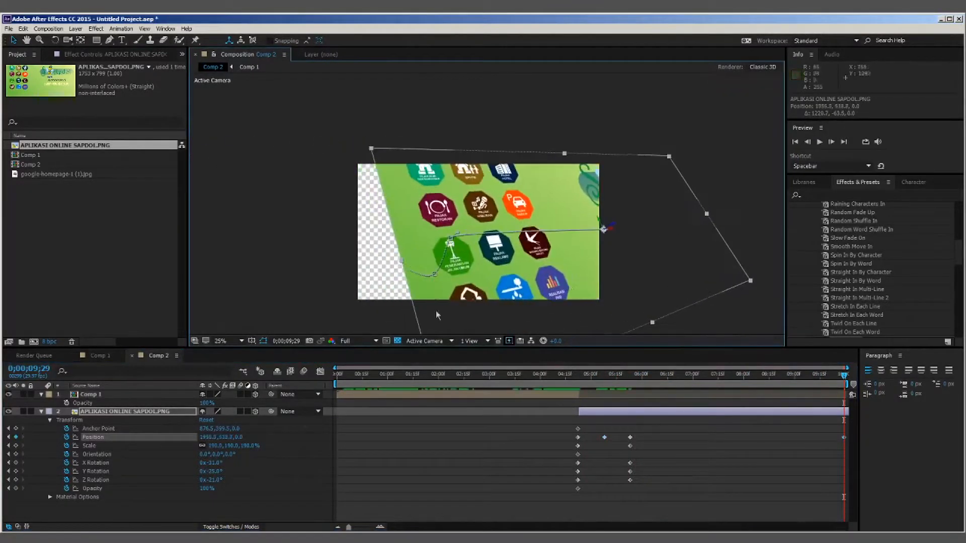
pyautogui.click(228, 455)
pyautogui.moveTo(230, 447); pyautogui.dragTo(214, 446)
pyautogui.moveTo(652, 257); pyautogui.dragTo(692, 222)
# - Preview Comp 2 from its beginning through the cut to the Sapdol image
pyautogui.click(795, 142)
pyautogui.click(819, 142)
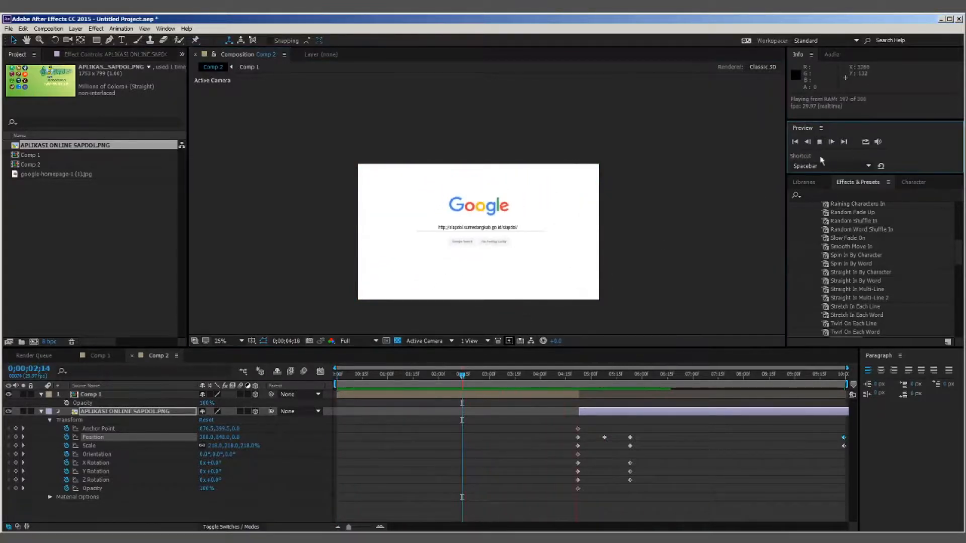
pyautogui.press('space')
# - At 0;00;04;23, examine Animation Composer's Filmmaker's Transitions, including Chromatic Aberration Zoom & Shake and Camera Flip 360 & Skew
pyautogui.moveTo(603, 386); pyautogui.dragTo(581, 390)
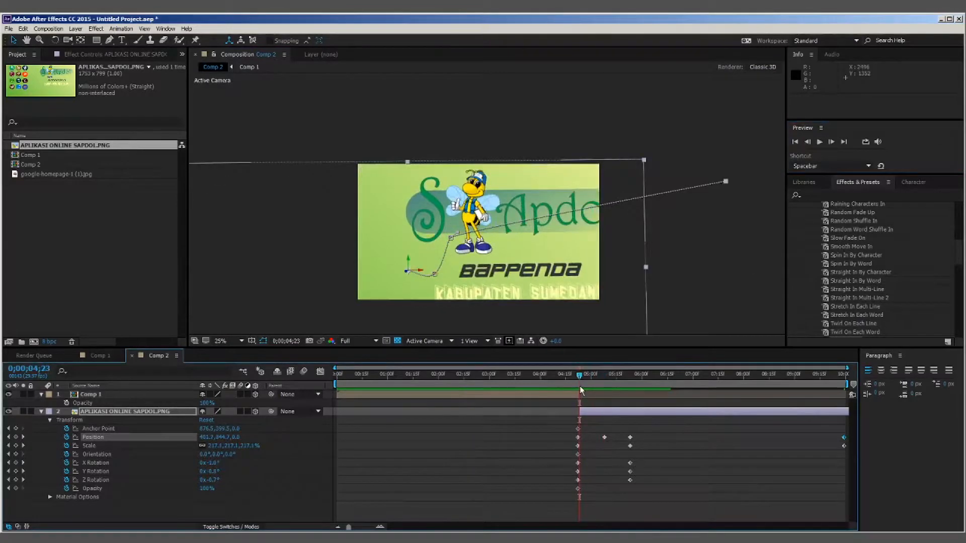
pyautogui.click(174, 29)
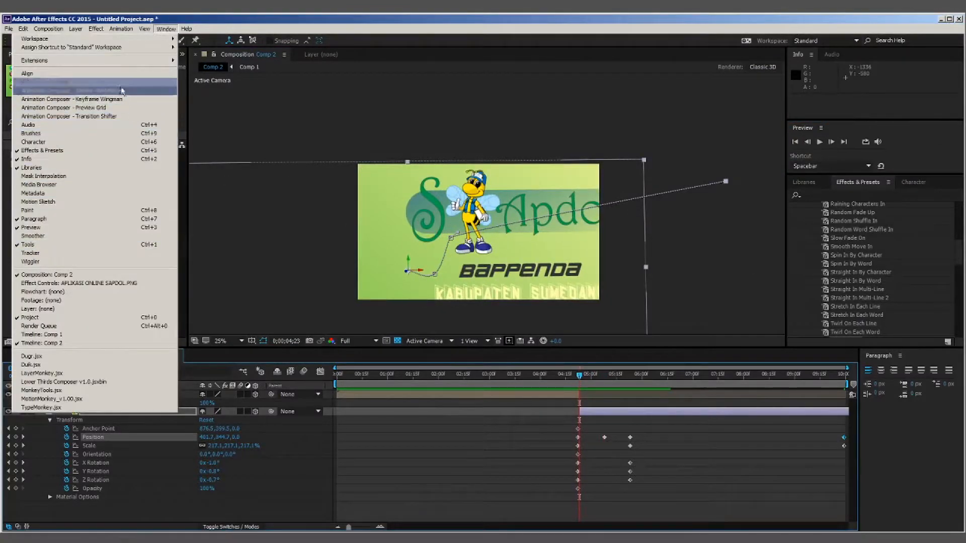
pyautogui.click(119, 84)
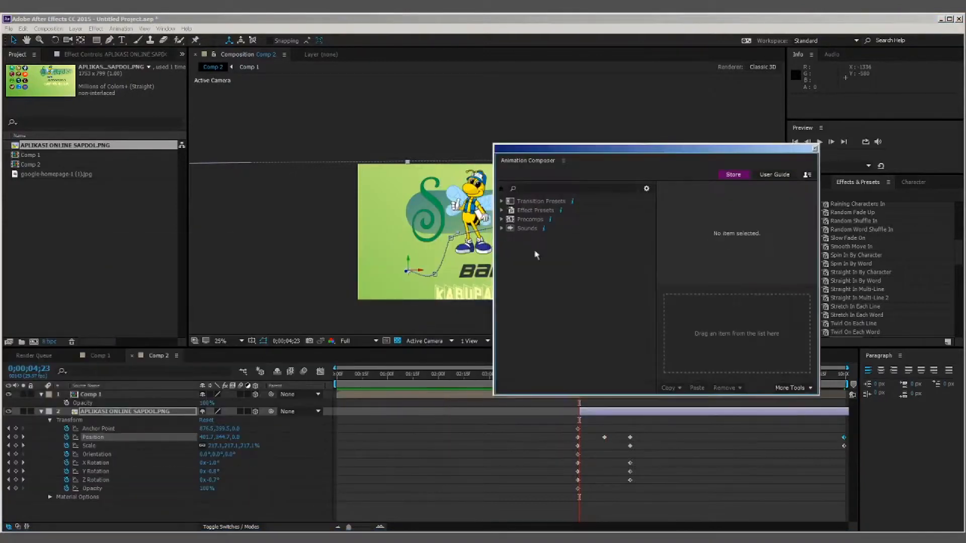
pyautogui.click(502, 220)
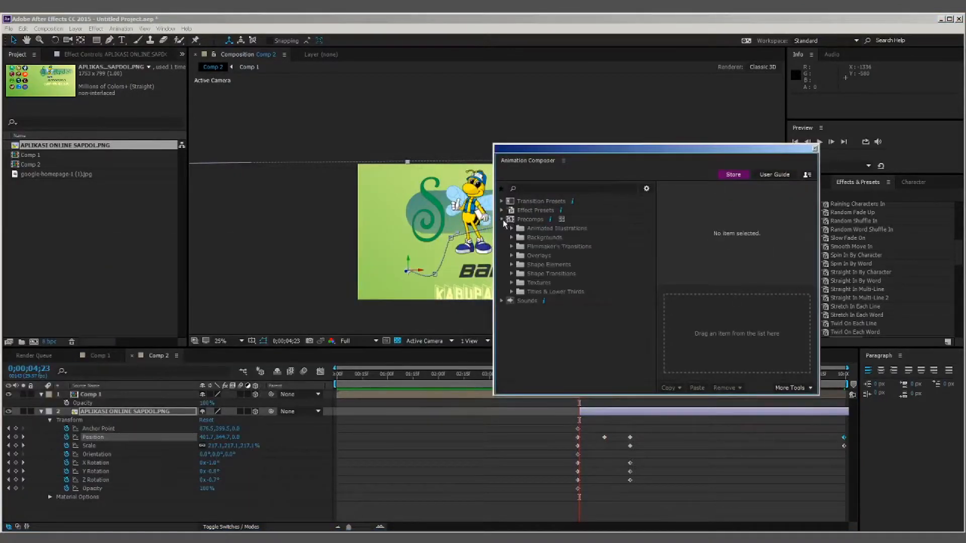
pyautogui.click(511, 246)
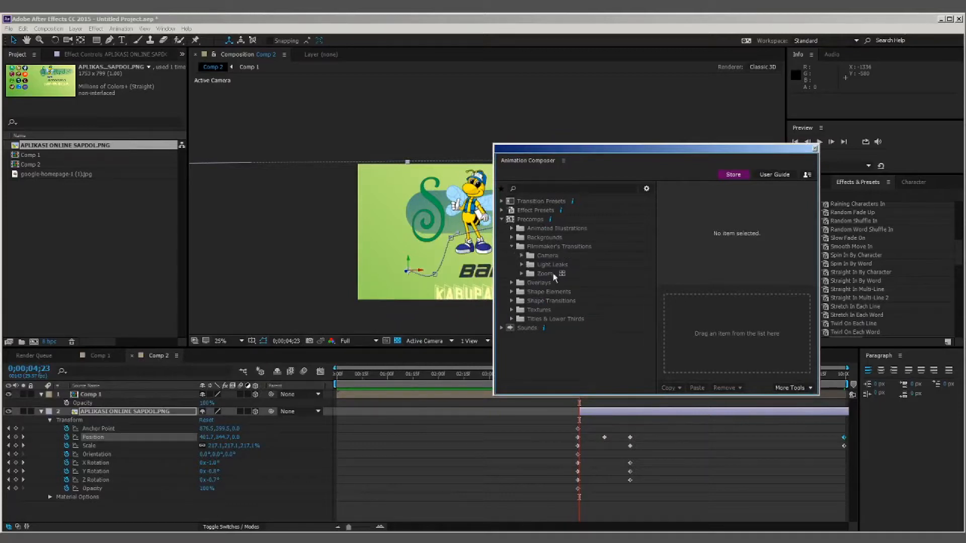
pyautogui.click(527, 276)
pyautogui.click(522, 274)
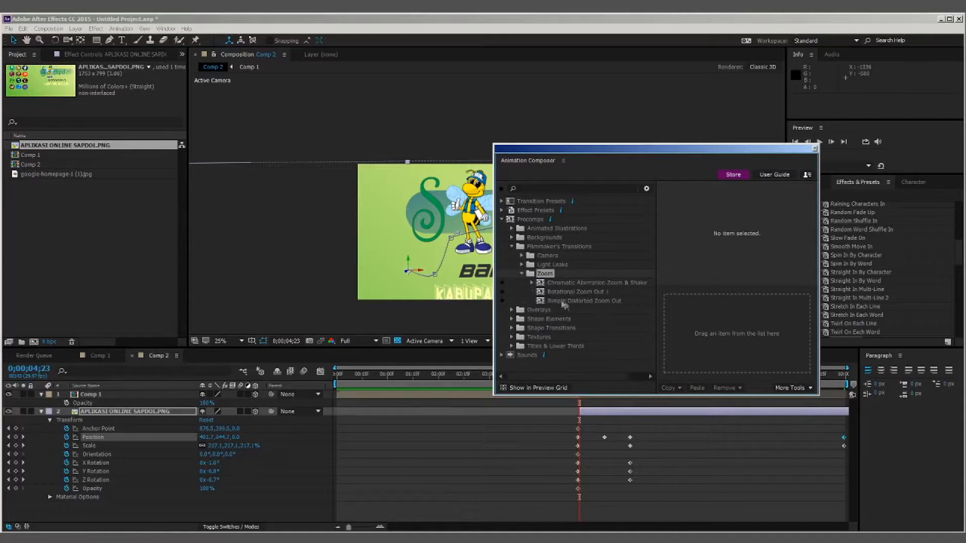
pyautogui.click(532, 284)
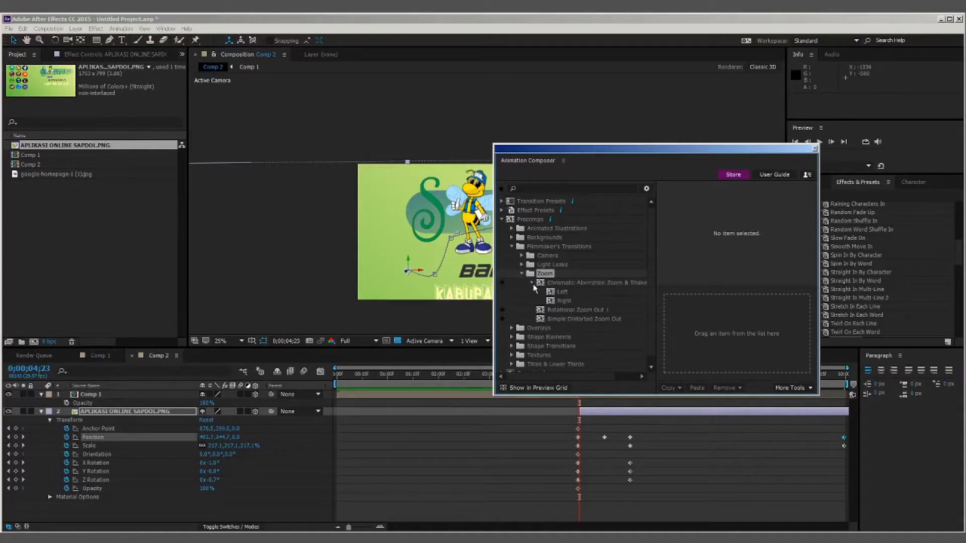
pyautogui.click(564, 292)
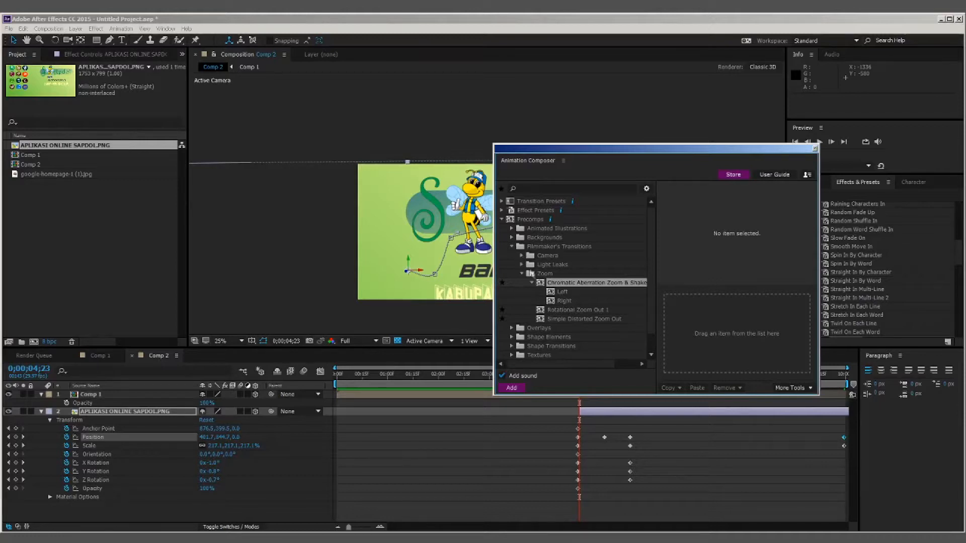
pyautogui.click(521, 256)
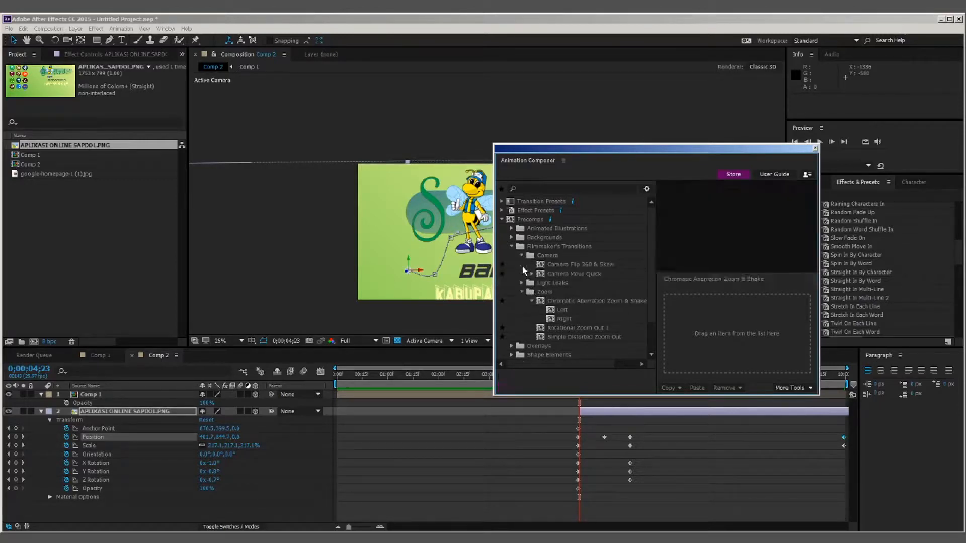
pyautogui.click(574, 263)
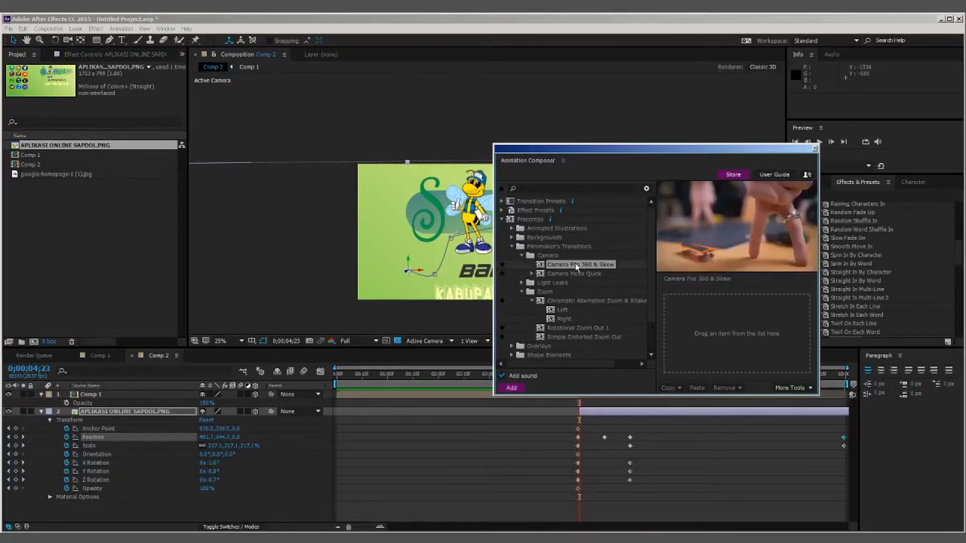
# - Save the project as google in the PROFIL BAPENDA project folder
pyautogui.click(9, 29)
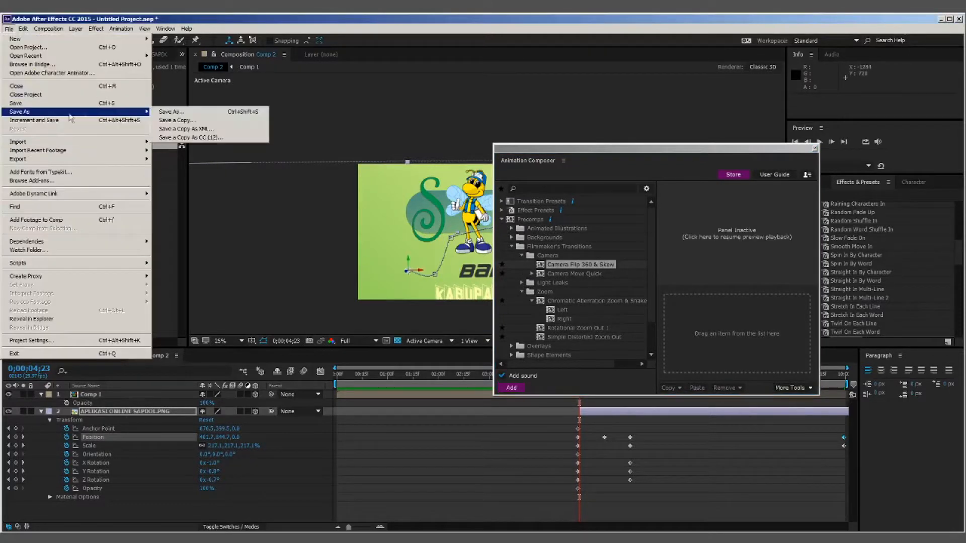
pyautogui.click(171, 112)
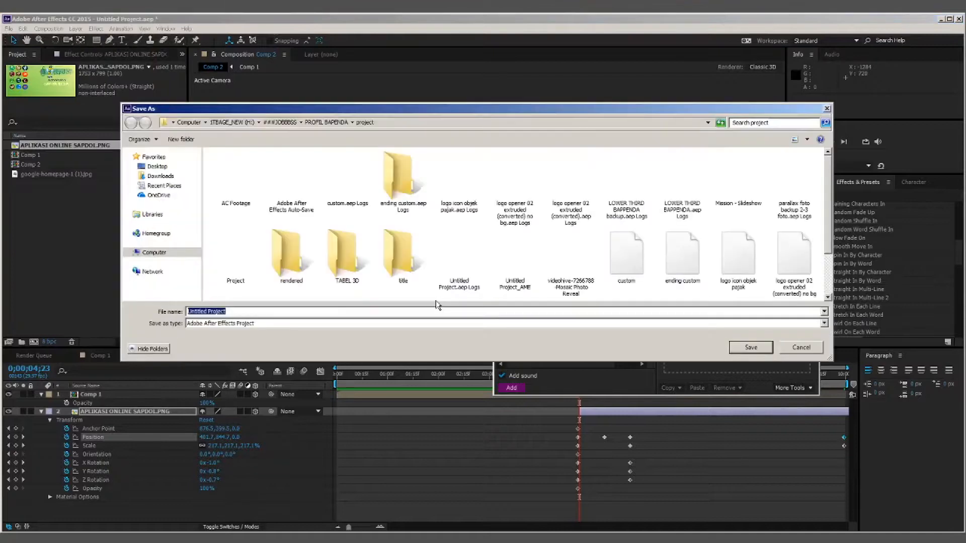
pyautogui.press('Return')
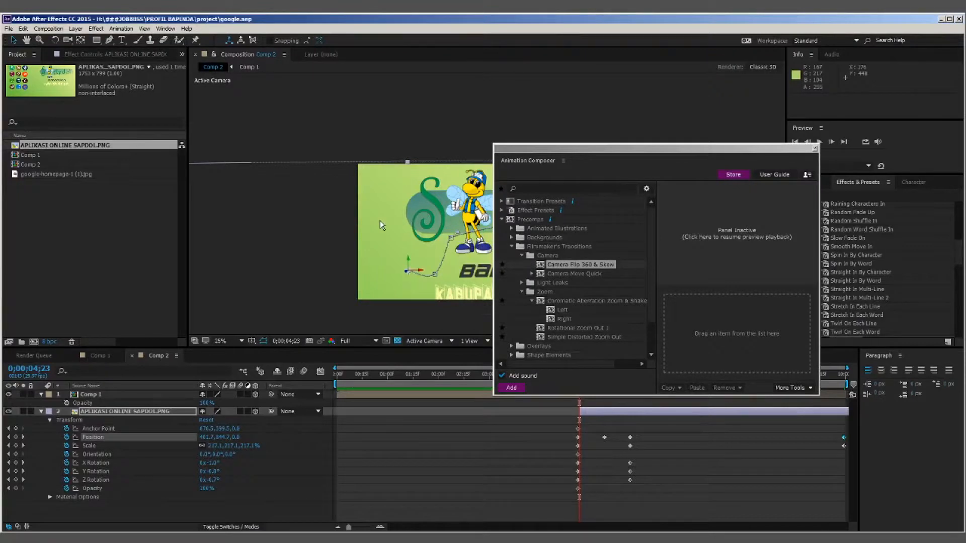
# - Try the Camera Flip 360 & Skew transition at the cut between Comp 1 and the Sapdol image, and undo it
pyautogui.click(565, 265)
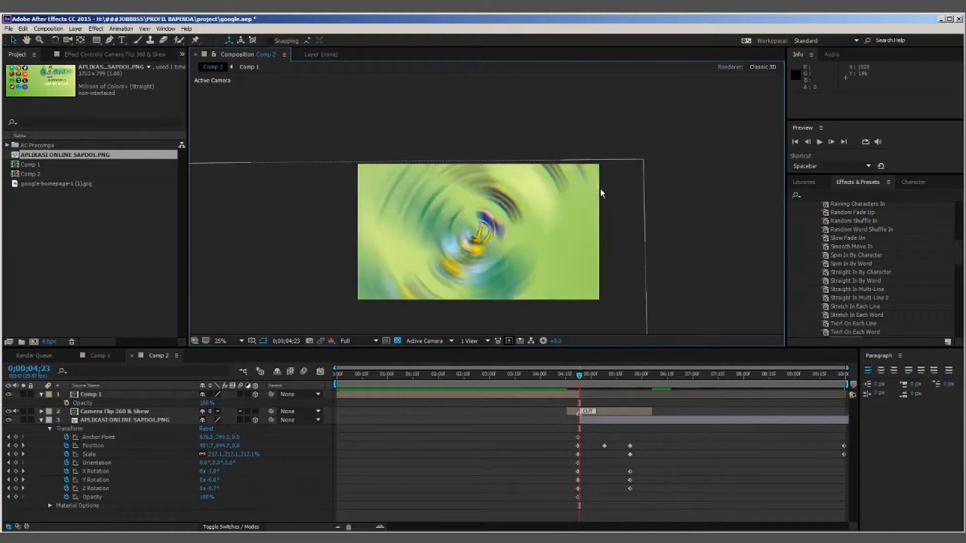
pyautogui.moveTo(566, 379); pyautogui.dragTo(563, 402)
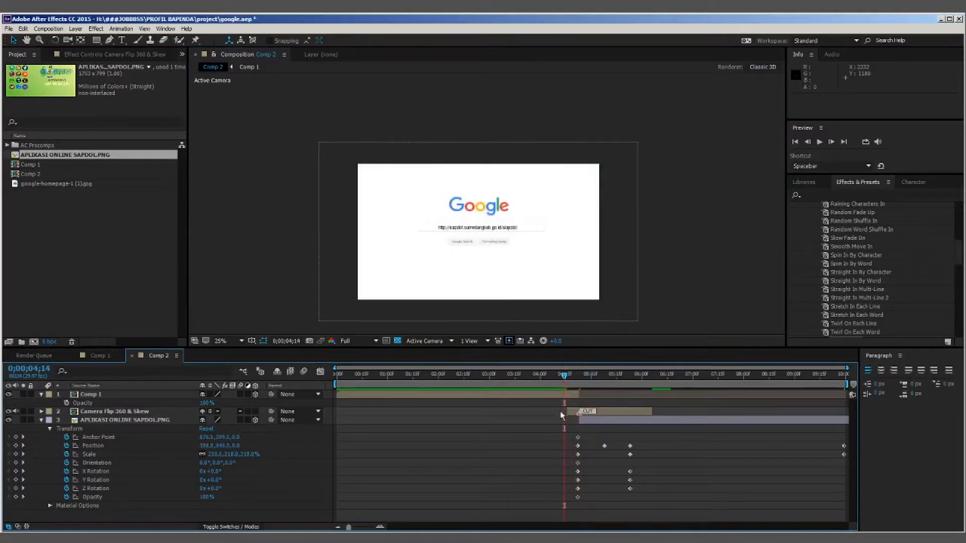
pyautogui.hotkey('ctrl', 'z')
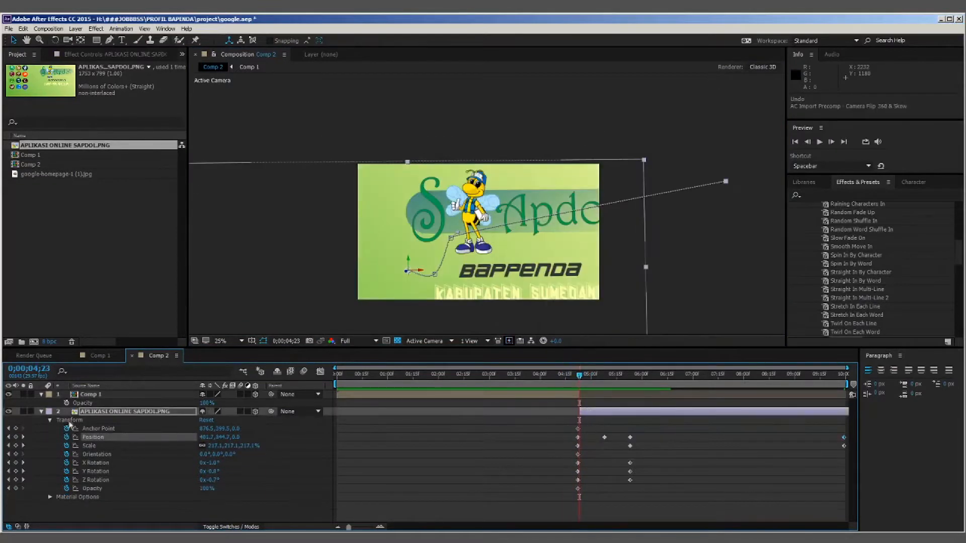
# - Collapse the properties of both layers in Comp 2 and select the Comp 1 layer
pyautogui.click(41, 396)
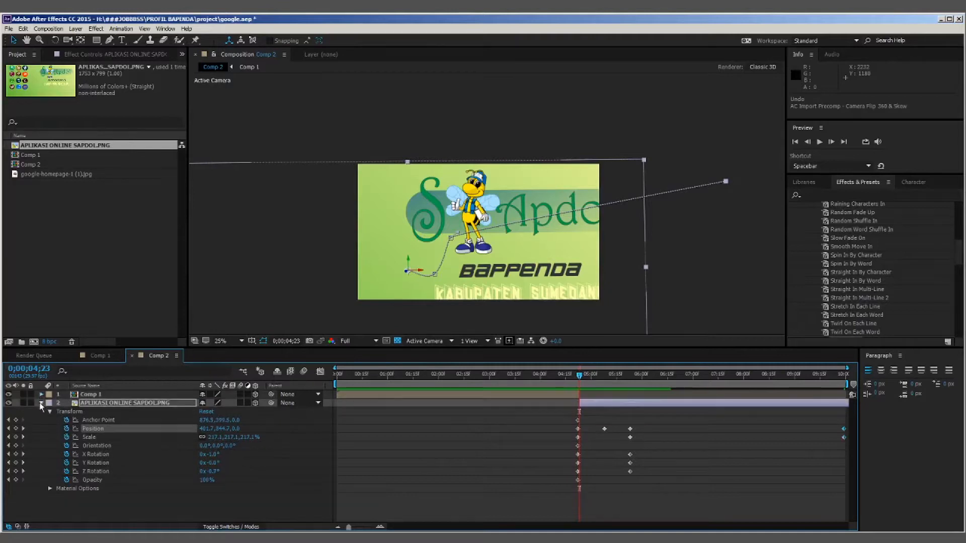
pyautogui.click(41, 403)
pyautogui.click(77, 395)
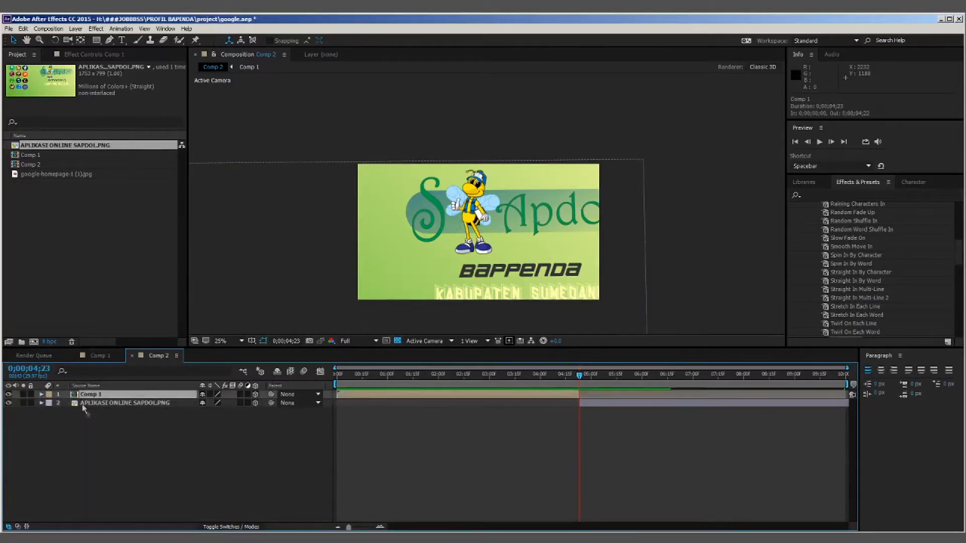